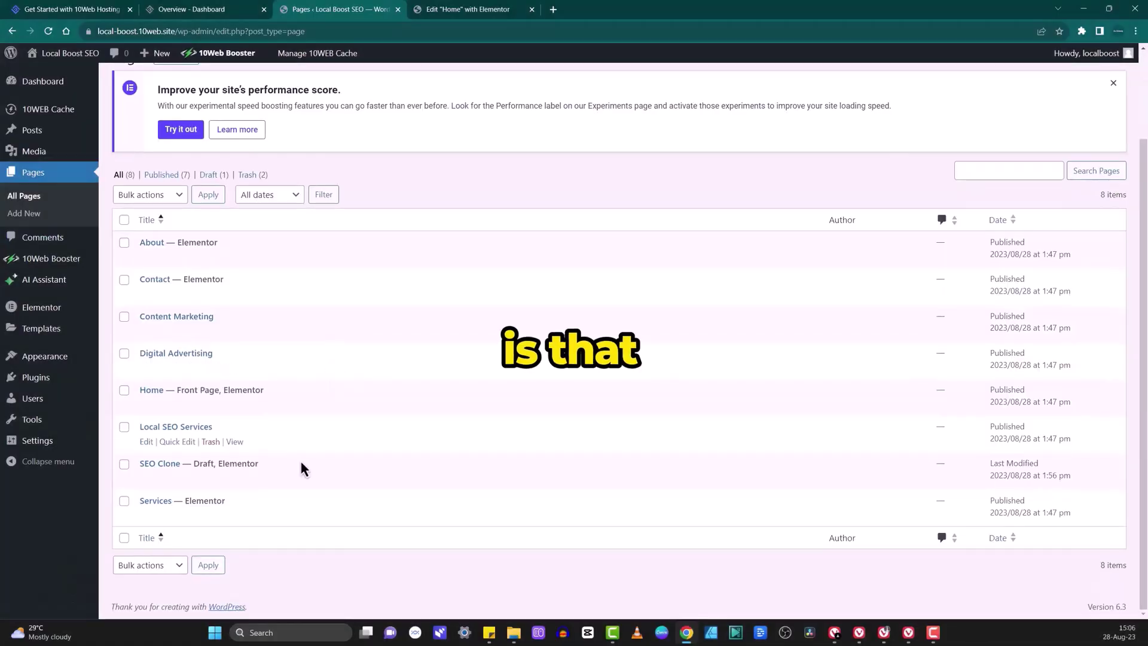
- Go to Appearance in the WordPress sidebar to see the installed themes
click(46, 358)
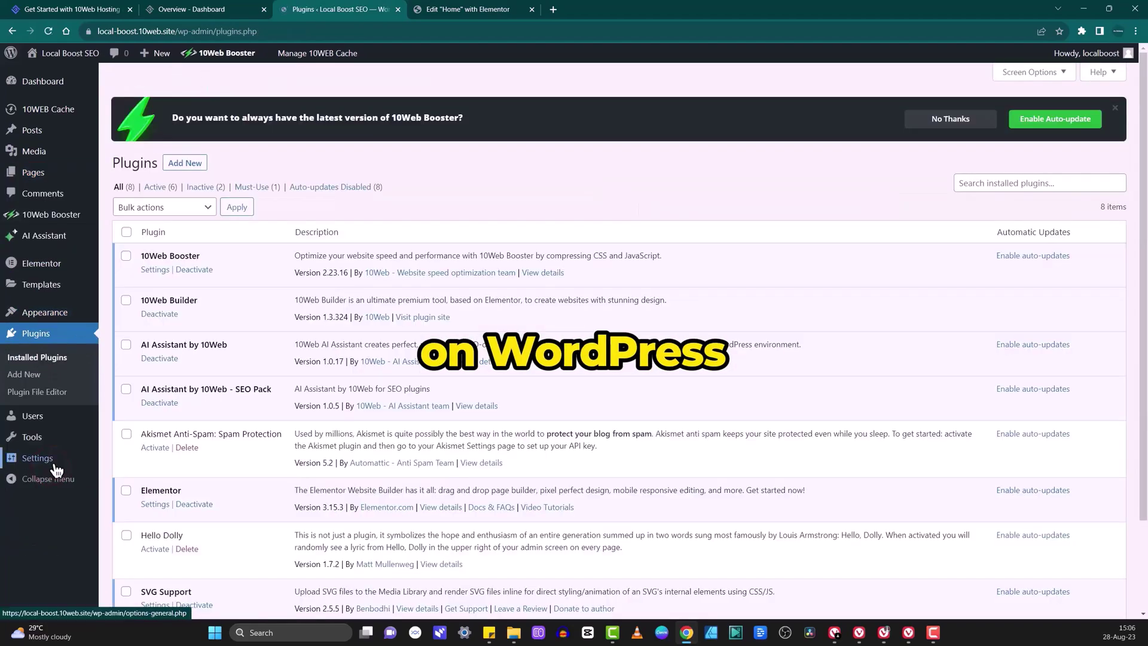
scroll(696, 273, down, 1)
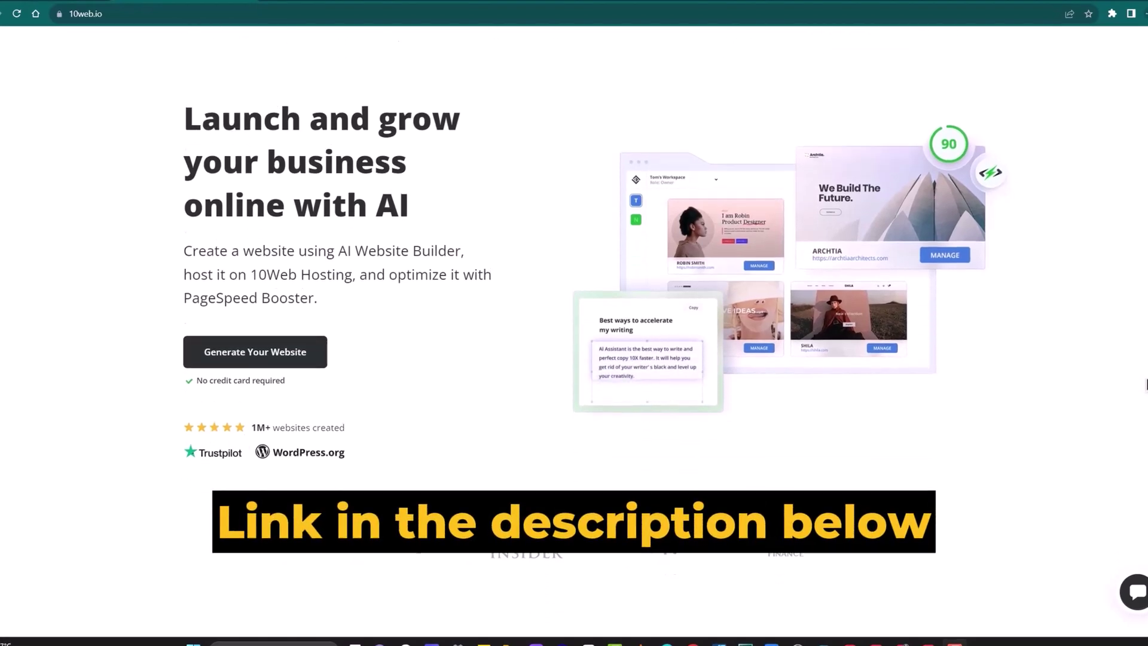
- Scroll down through the 10Web homepage's tools section and back up to the top
scroll(1146, 384, down, 5)
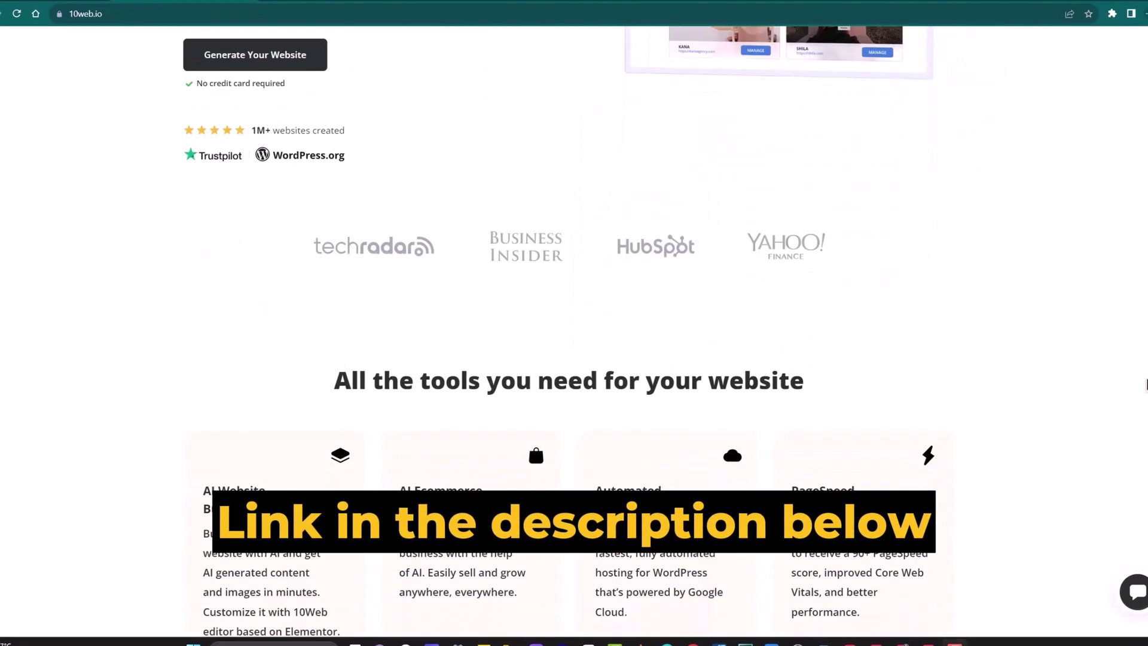
scroll(1146, 384, down, 4)
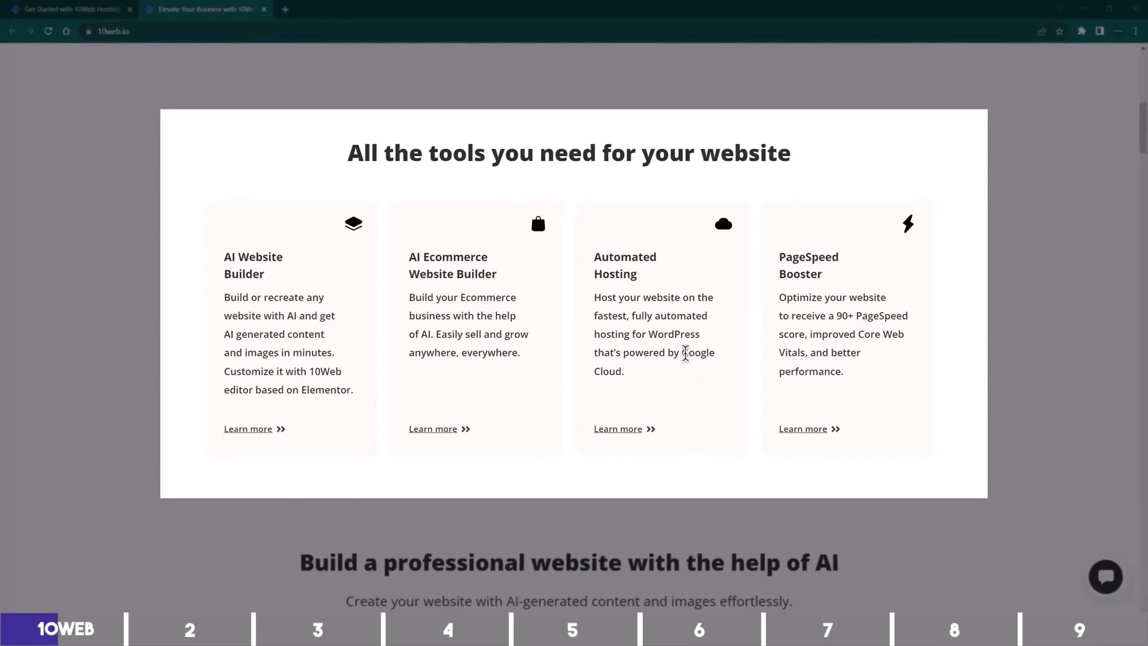
scroll(870, 380, up, 6)
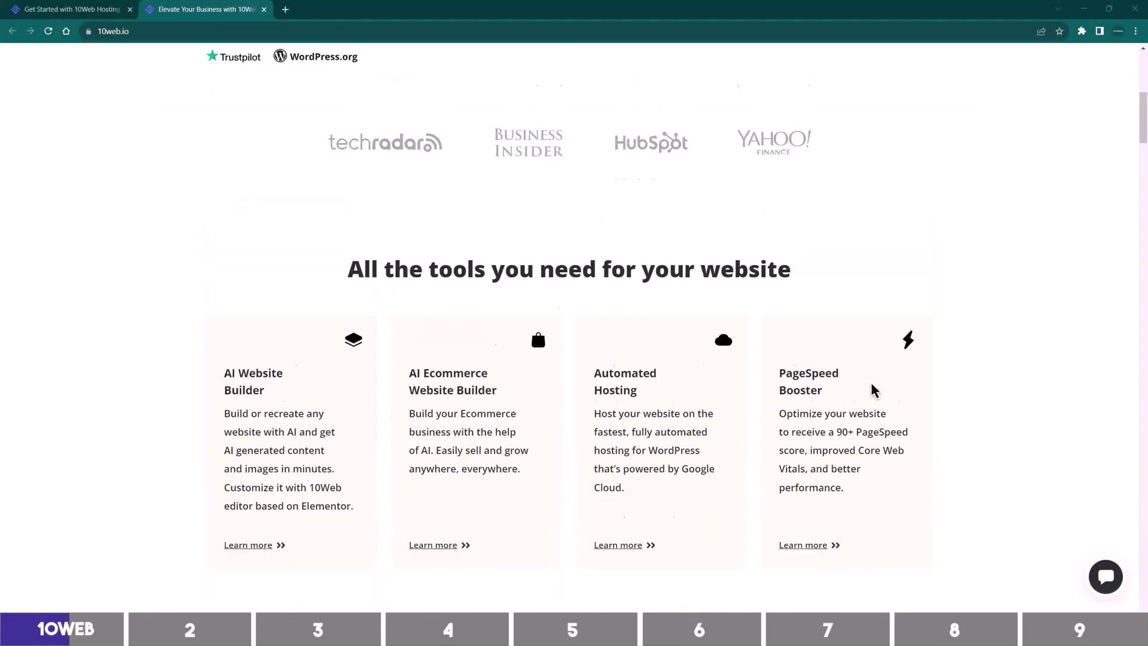
scroll(871, 384, up, 3)
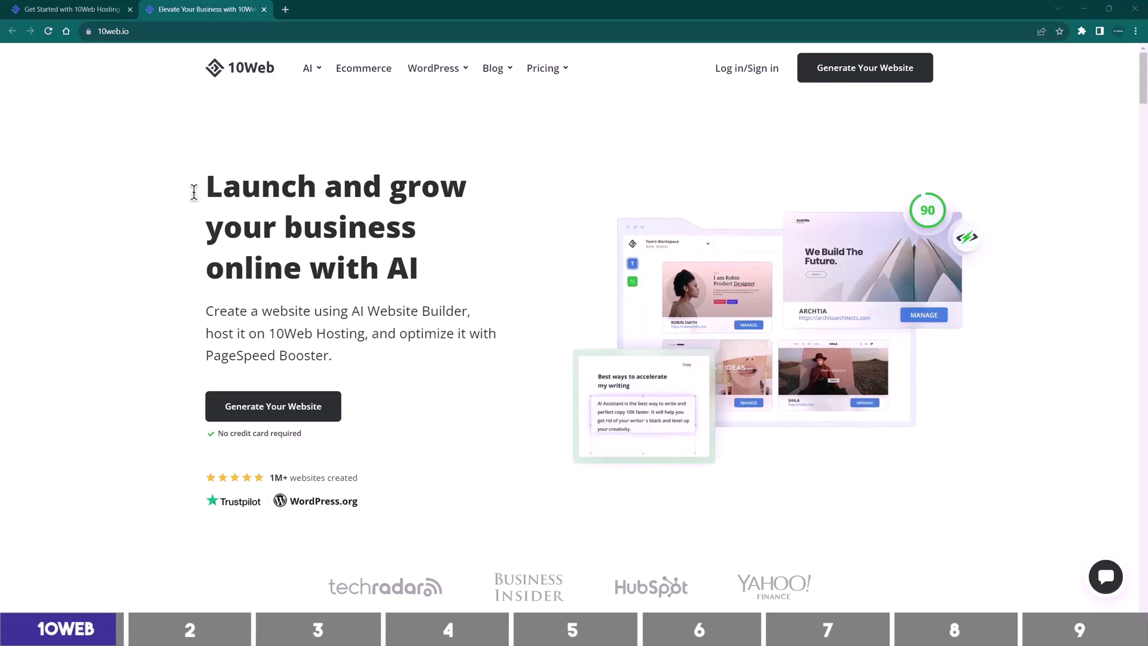
- Open hosting pricing and compare the Ecommerce, Agency and Business plans, noting AI Starter's 10K visitors
click(56, 16)
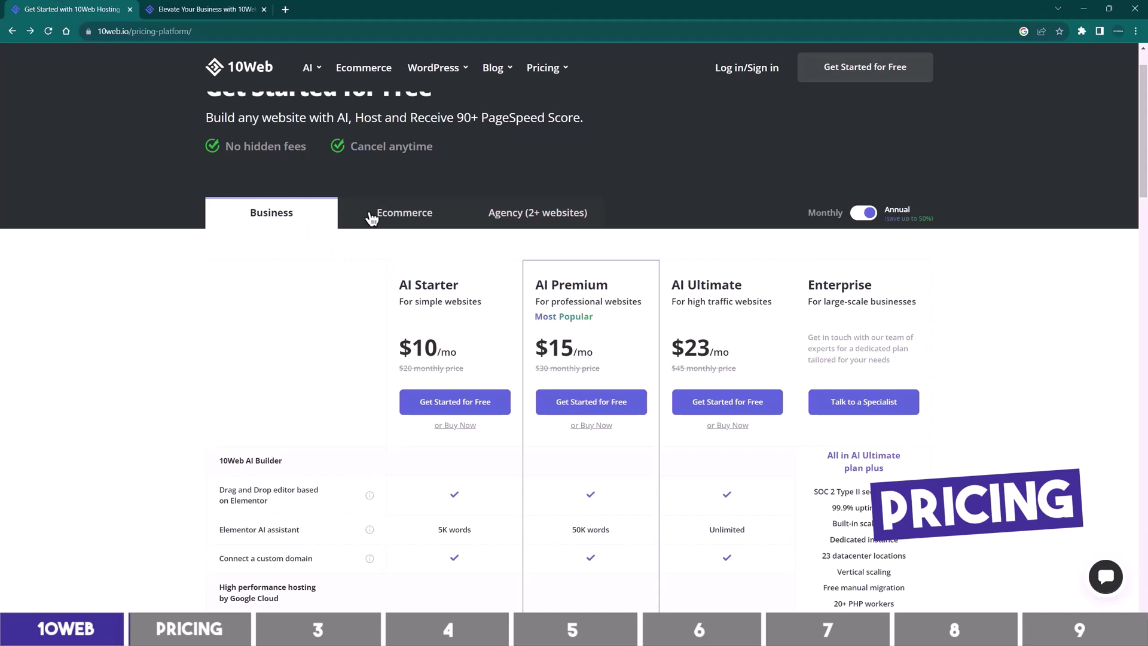
click(415, 218)
click(518, 217)
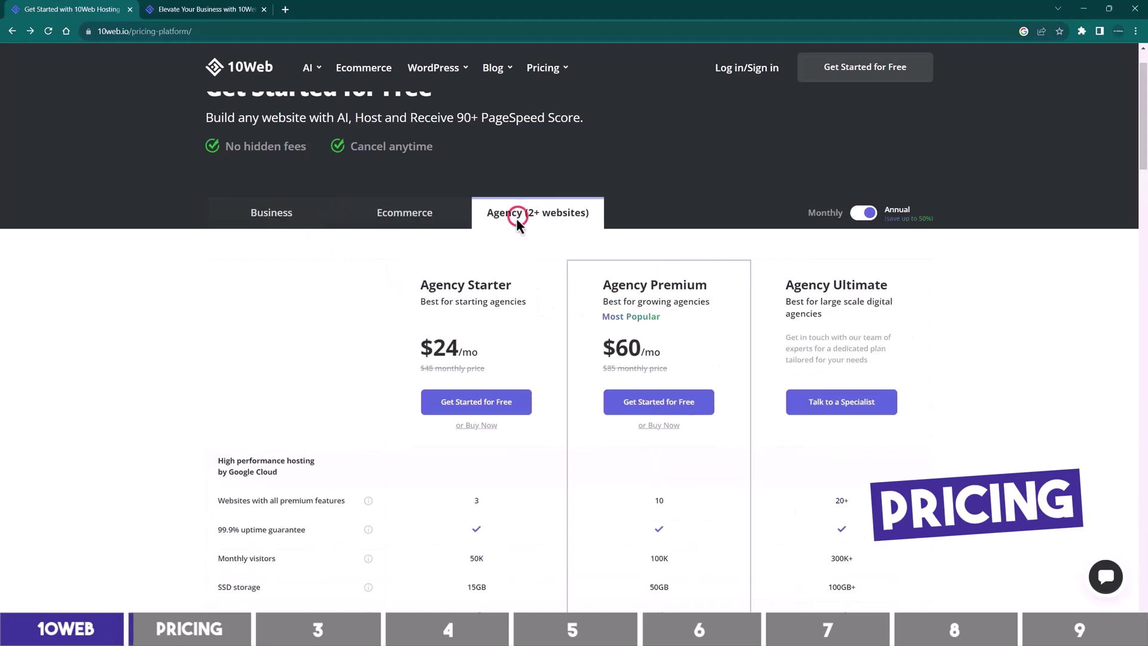
click(275, 218)
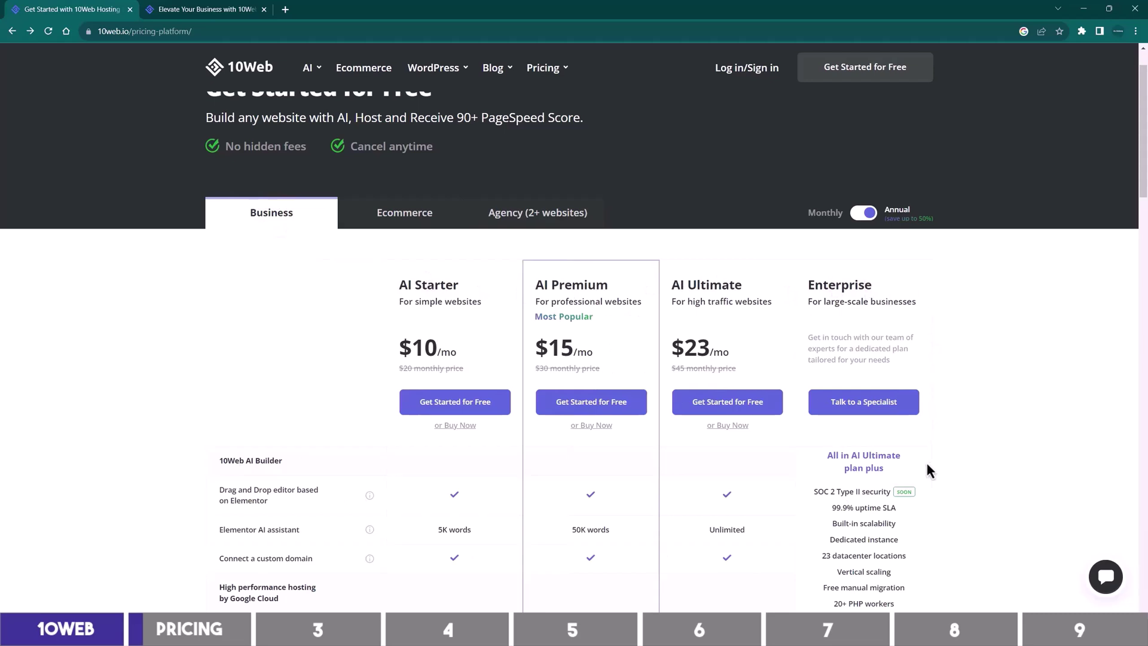
scroll(926, 465, down, 1)
scroll(529, 409, down, 1)
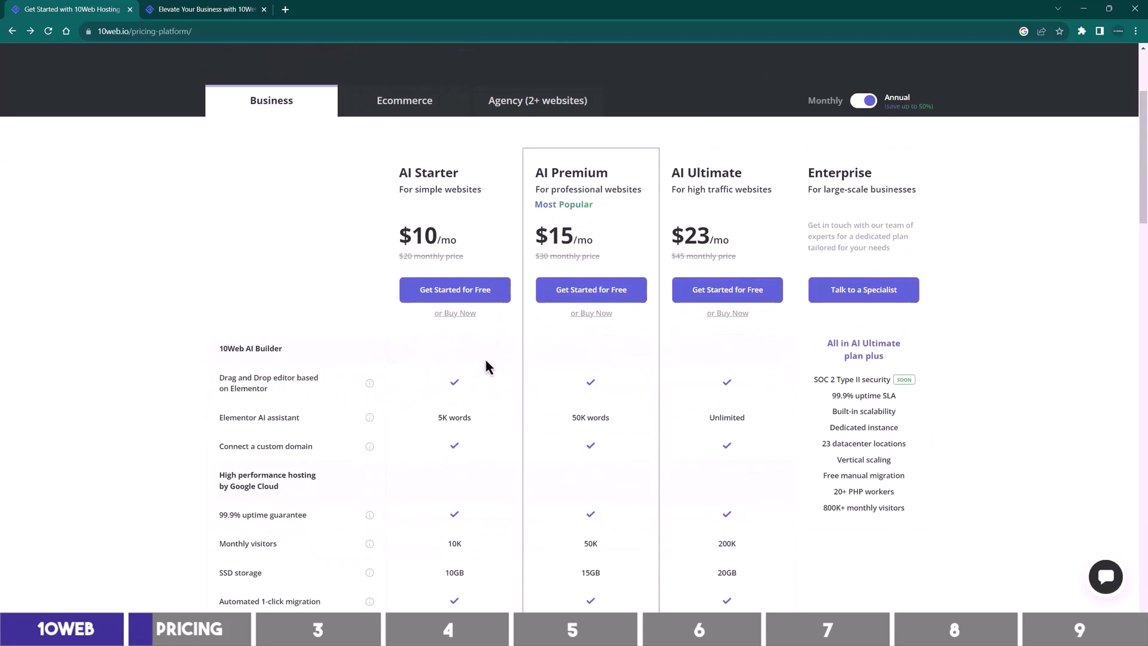
double_click(450, 543)
click(585, 544)
- Recheck Agency and Ecommerce, then show Business plans billed monthly: $20, $30, $45
scroll(593, 417, up, 2)
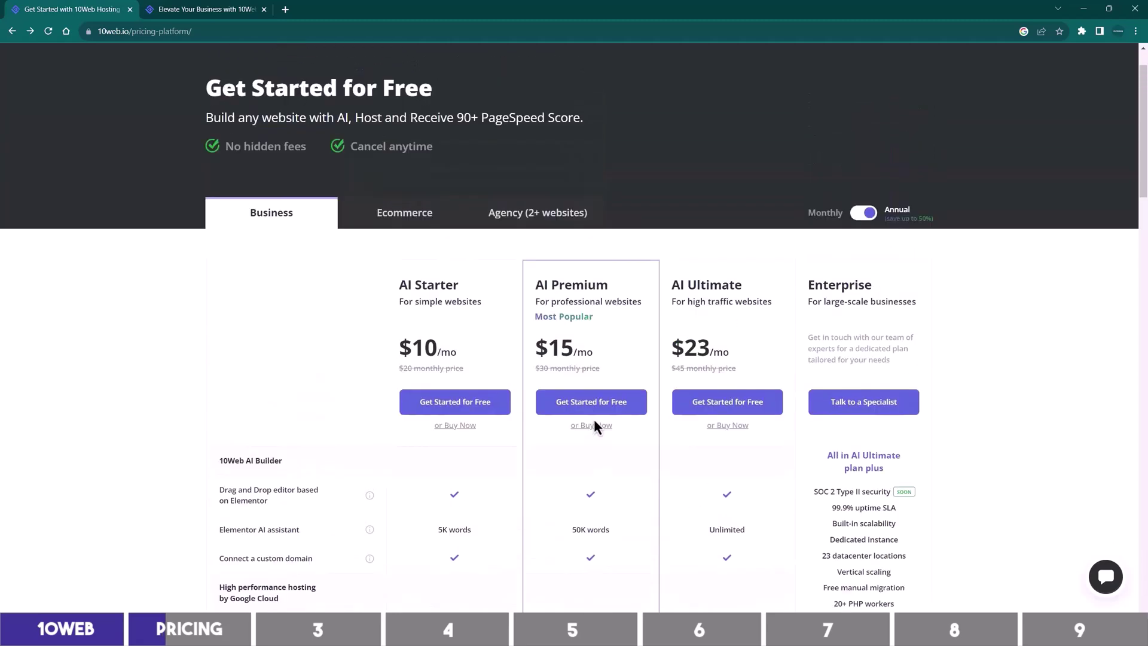
click(551, 214)
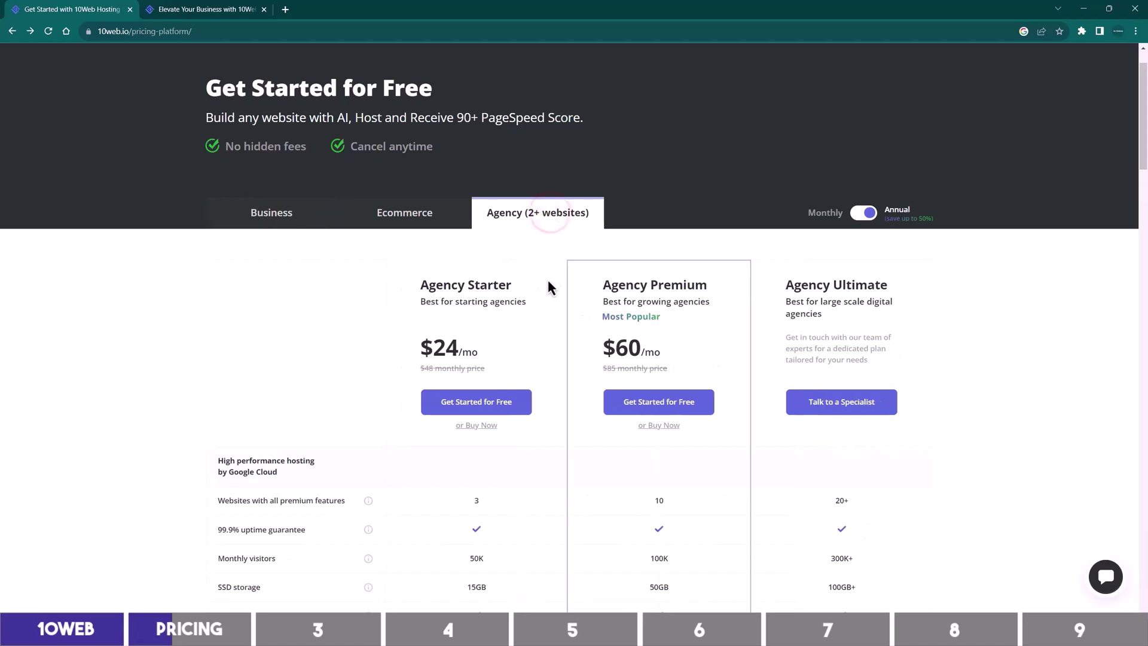
scroll(544, 347, down, 1)
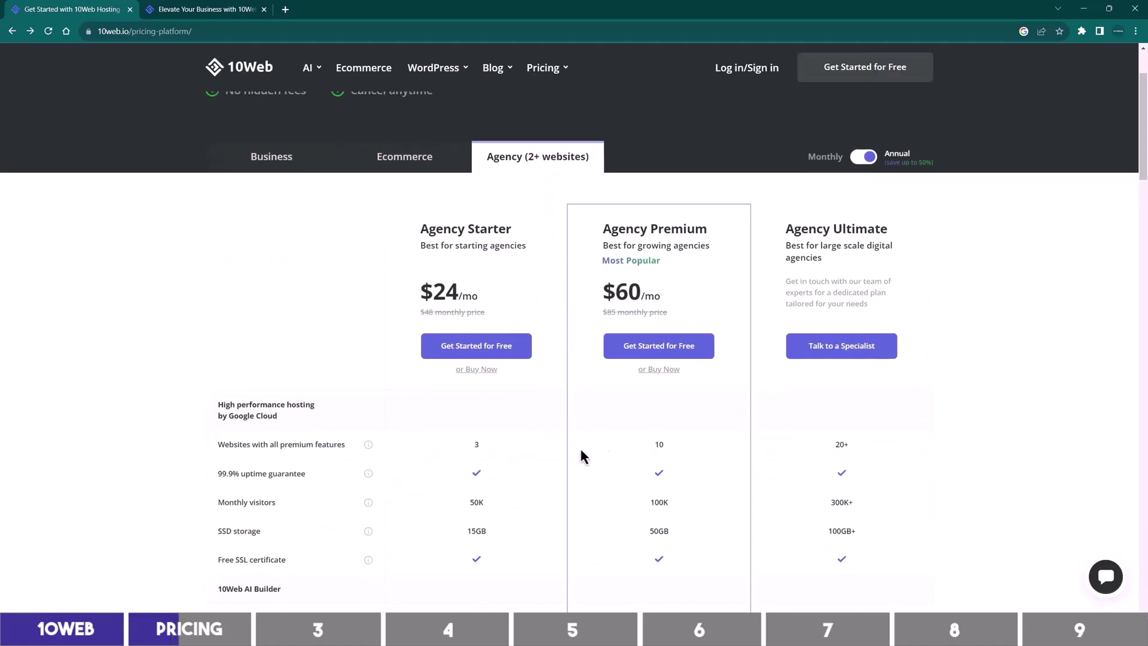
scroll(627, 394, up, 2)
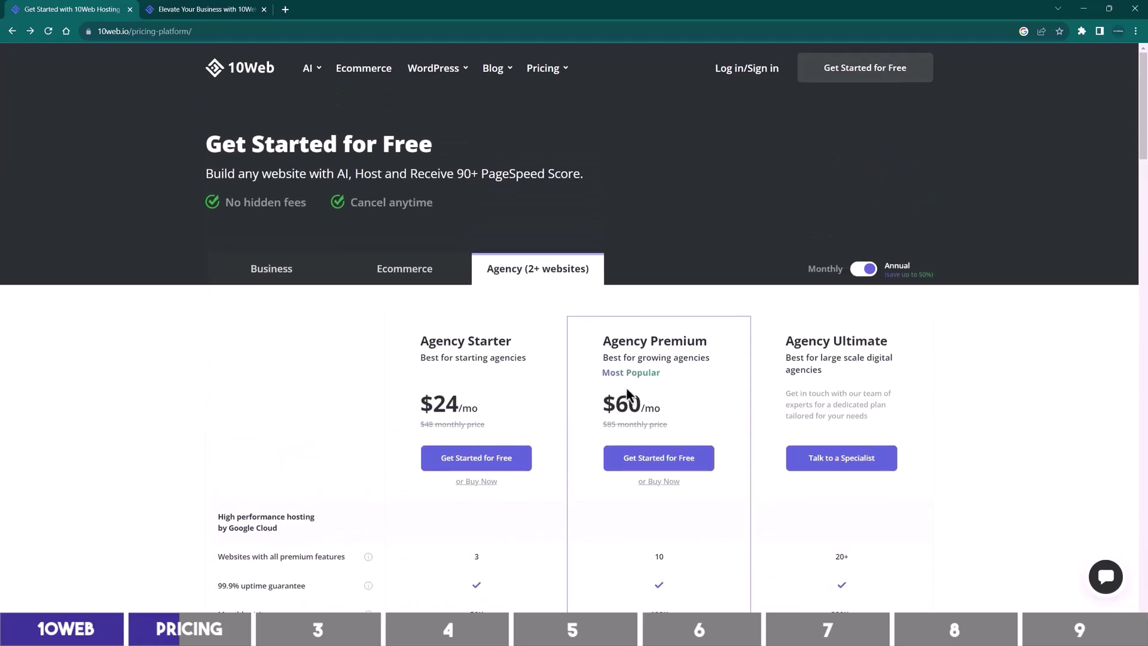
click(414, 266)
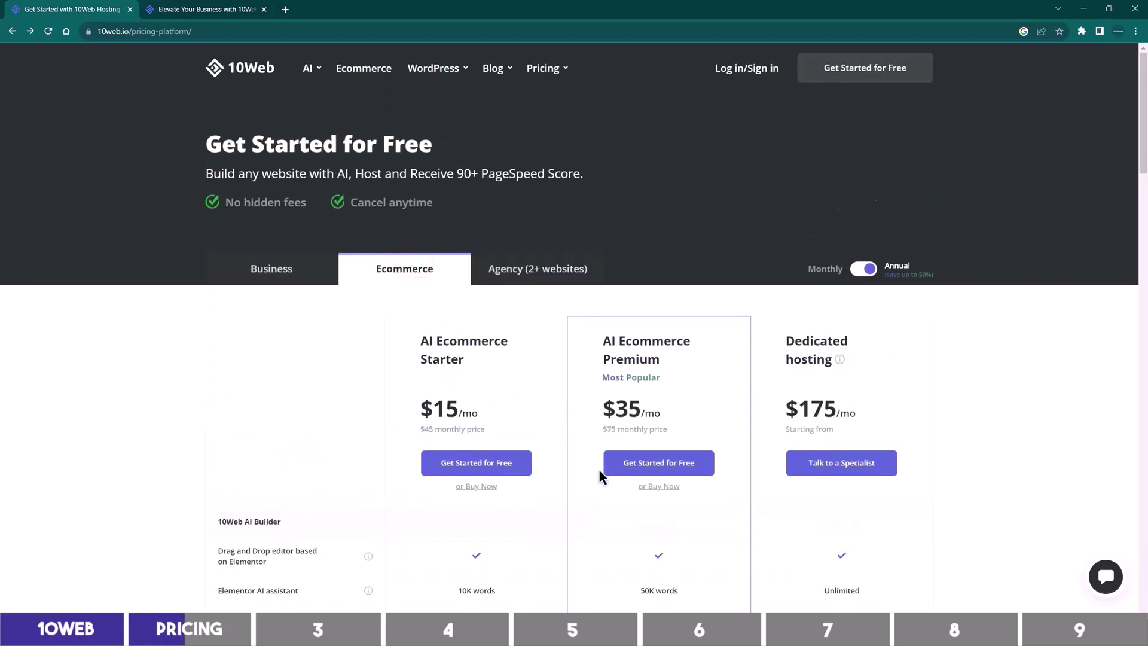
click(302, 274)
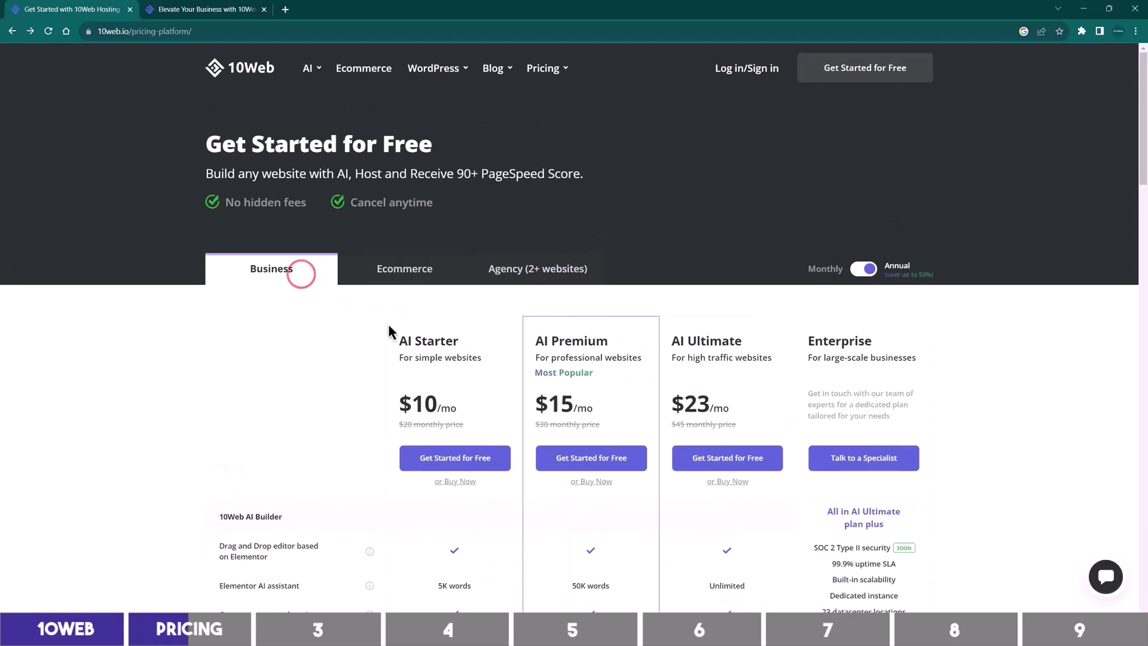
scroll(621, 281, down, 1)
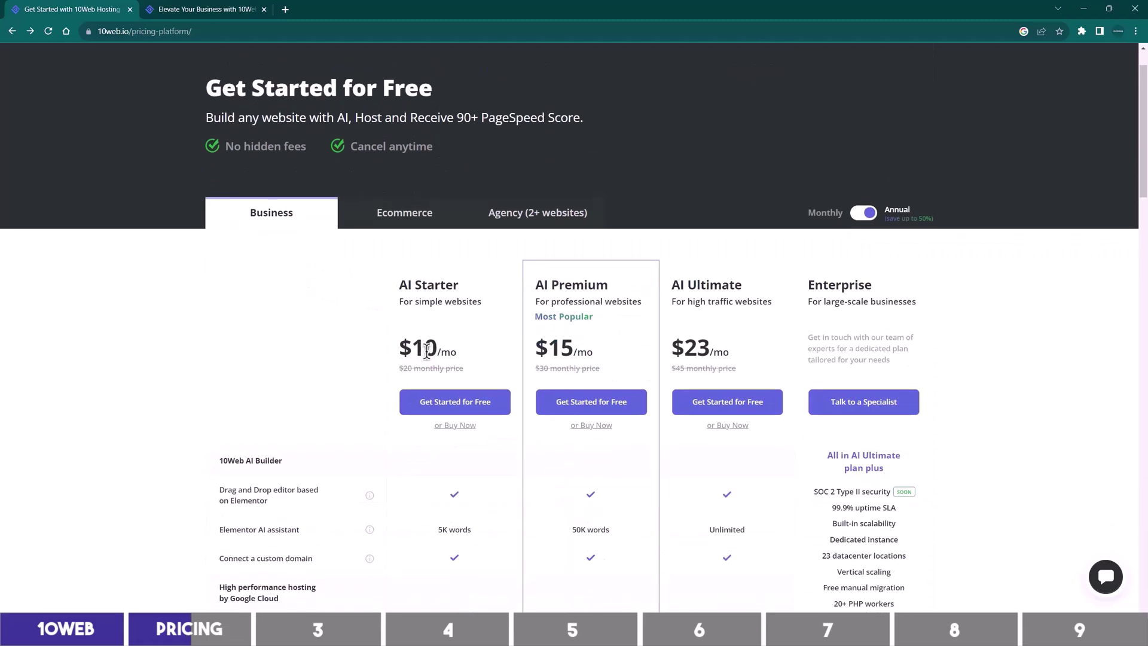
click(863, 214)
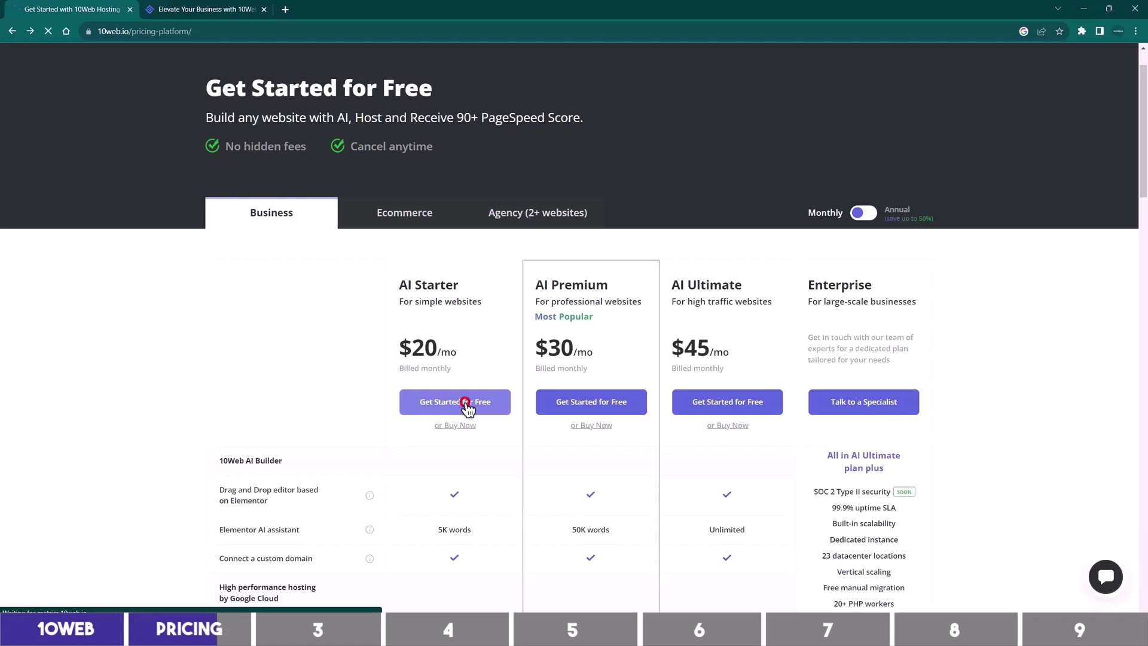
- Sign up through AI Starter's Get Started for Free and choose Generate with AI
click(468, 410)
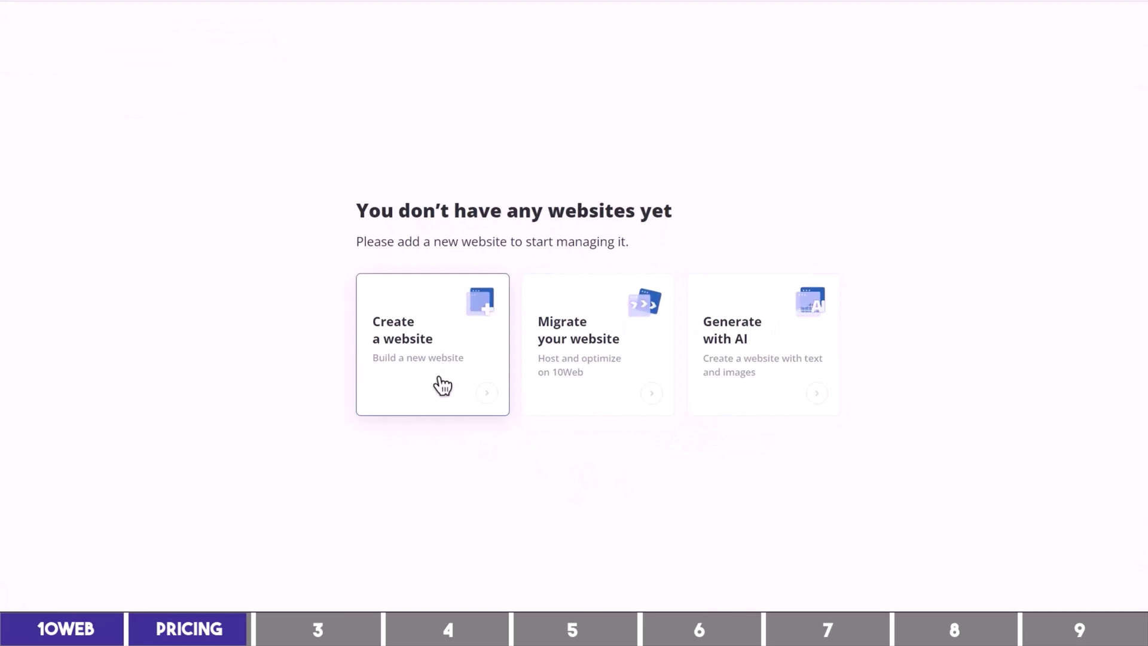
click(781, 363)
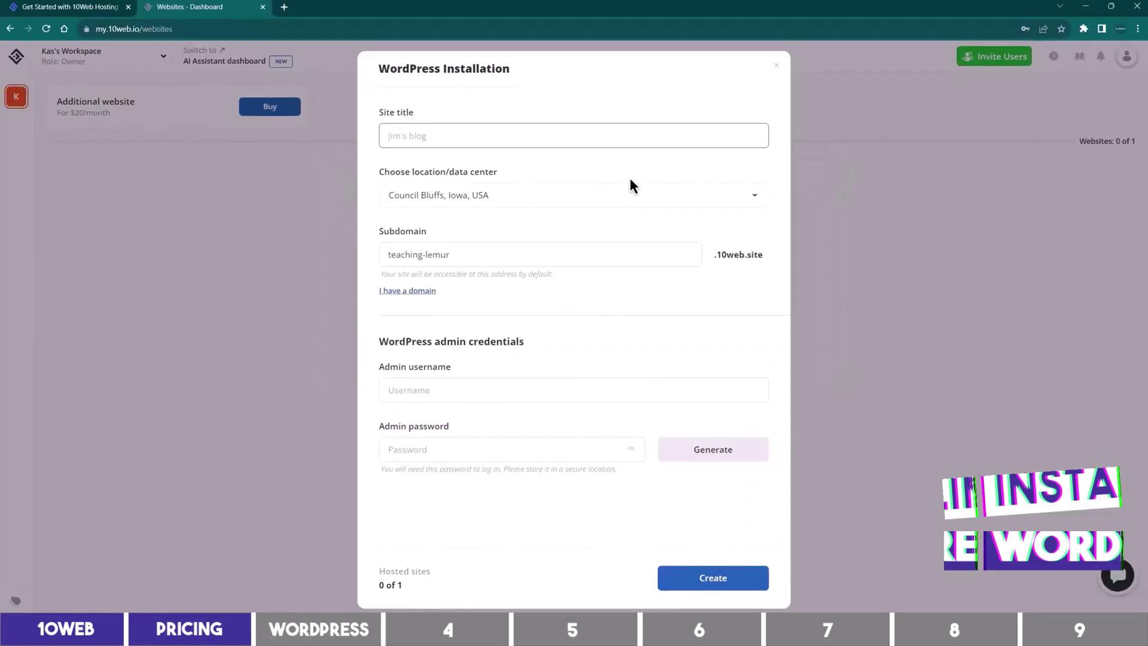
- Title the site 'Local Boost SEO' and keep the Council Bluffs, Iowa, USA data center
text(L)
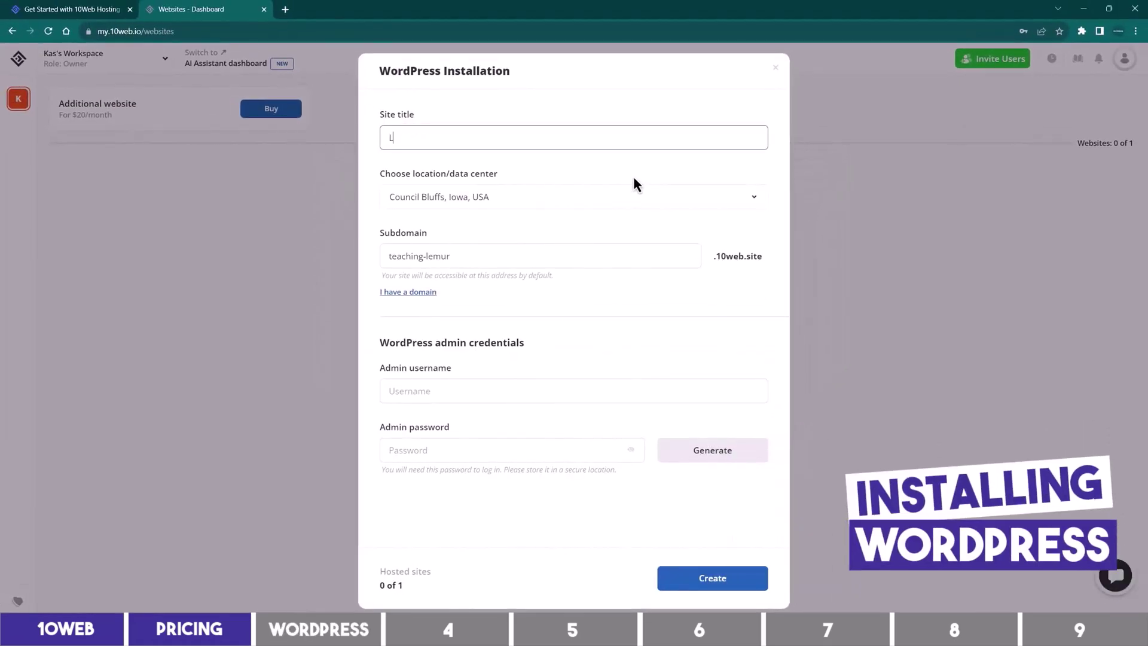
text(ocal Boost SEO)
click(569, 205)
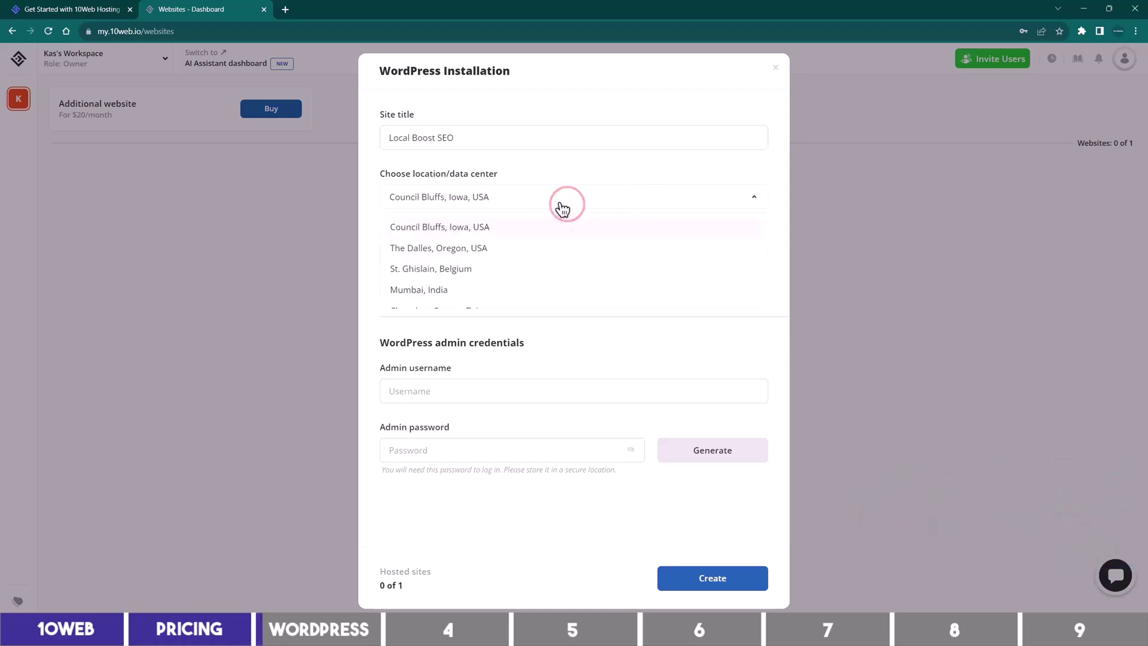
scroll(585, 269, down, 2)
scroll(587, 272, down, 1)
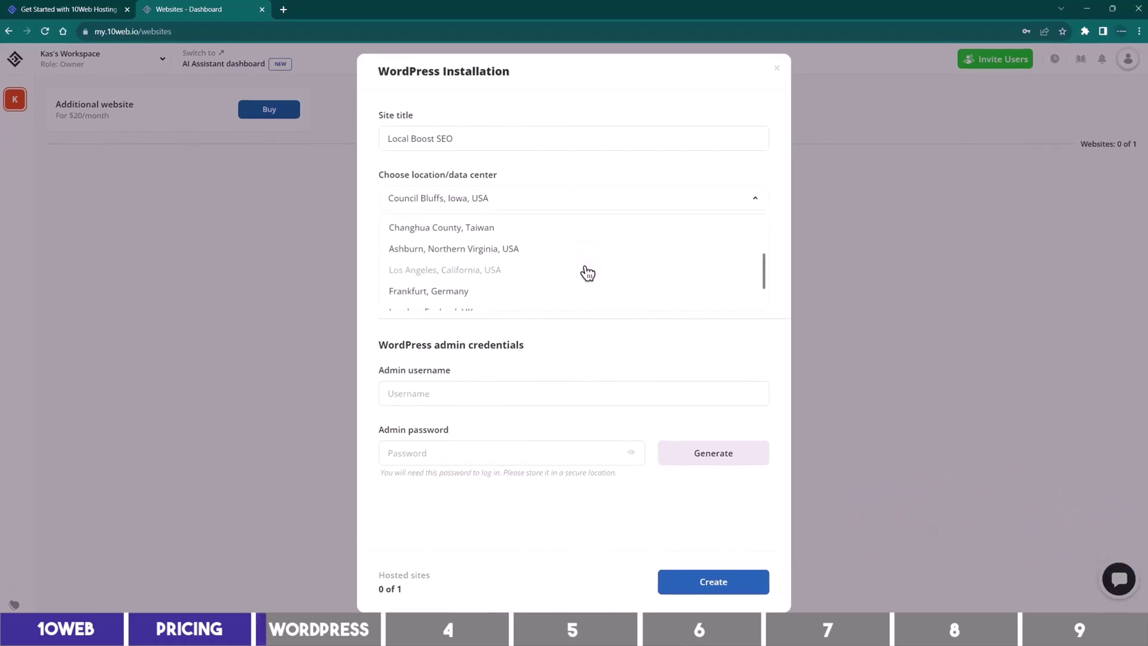
scroll(567, 310, down, 1)
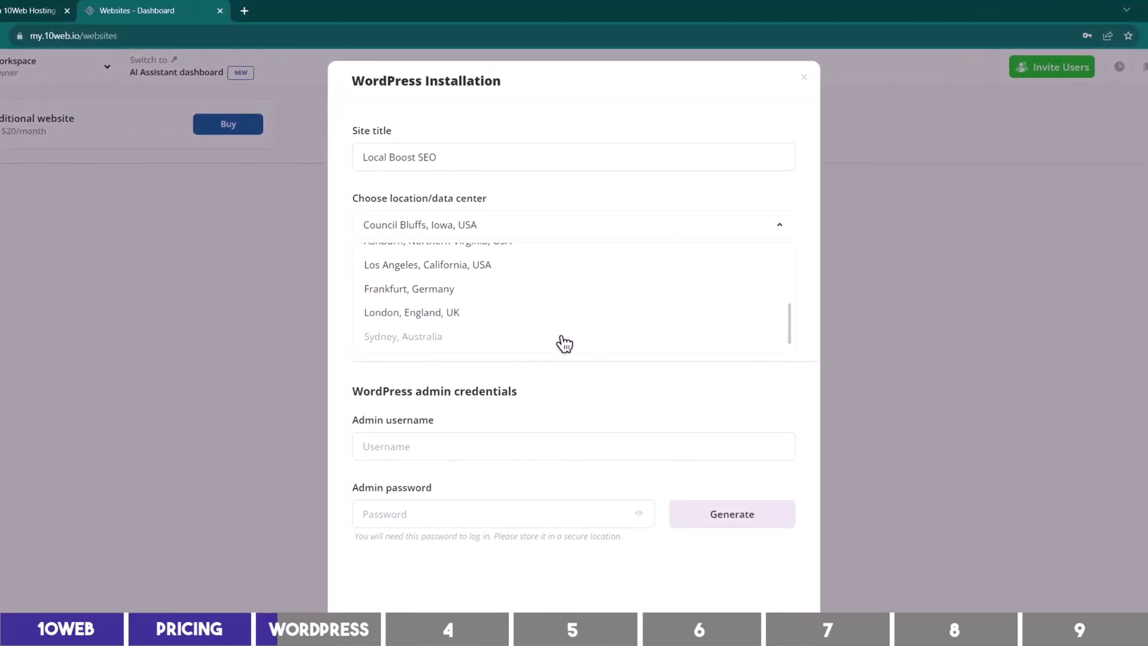
scroll(571, 326, up, 3)
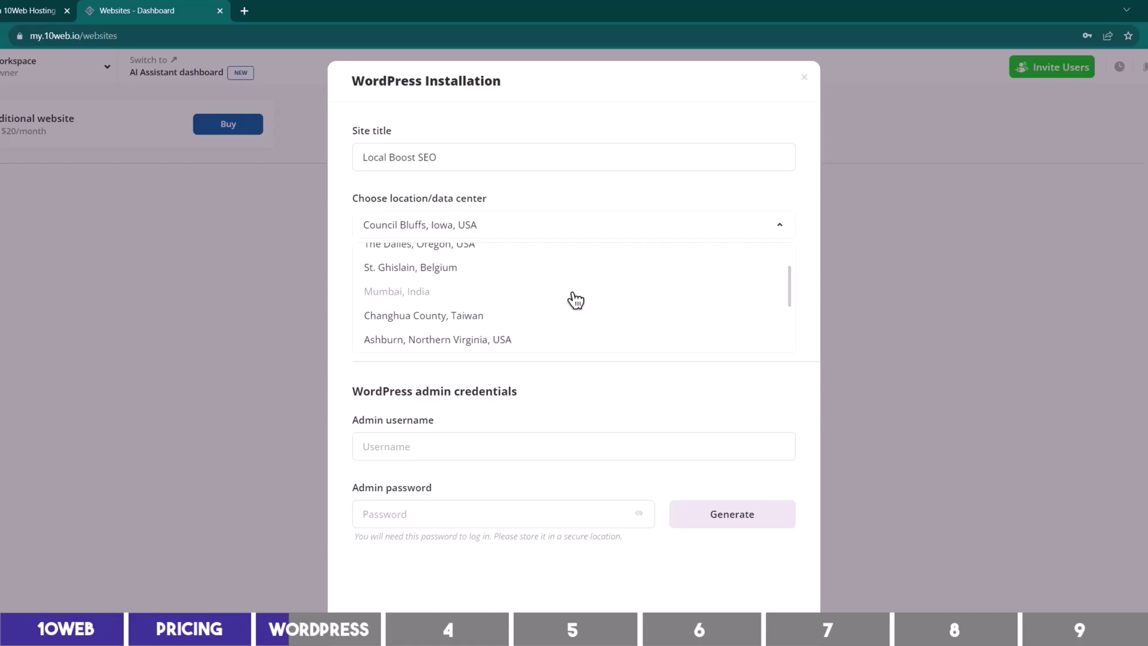
scroll(575, 298, up, 2)
click(596, 228)
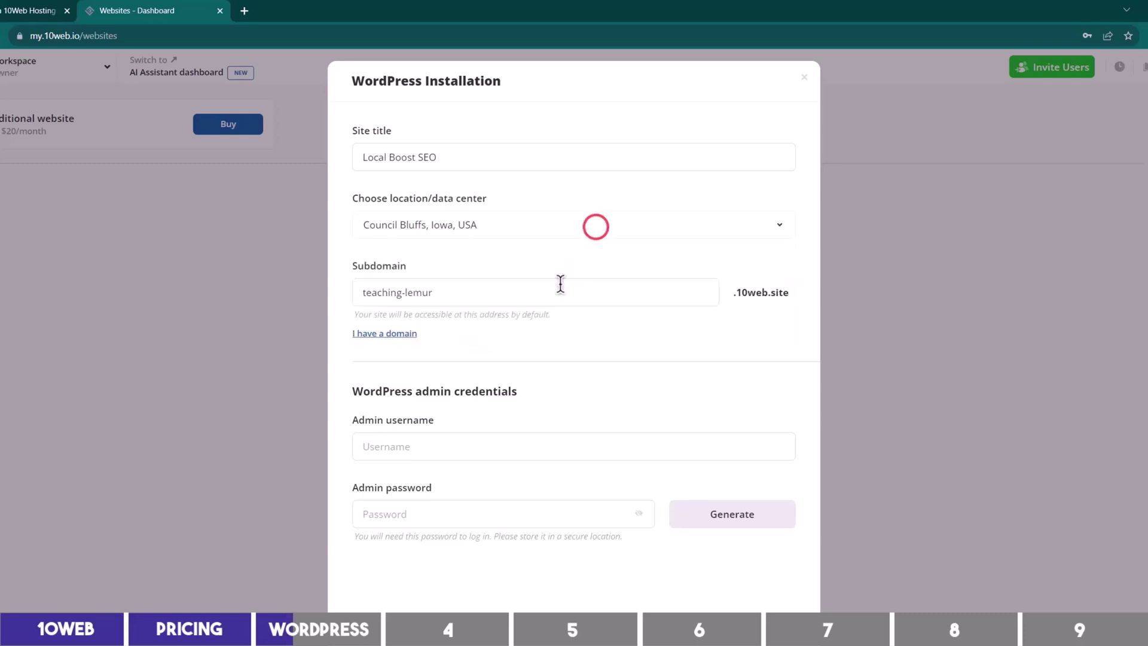
- Replace the default teaching-lemur subdomain with local-boost
click(535, 295)
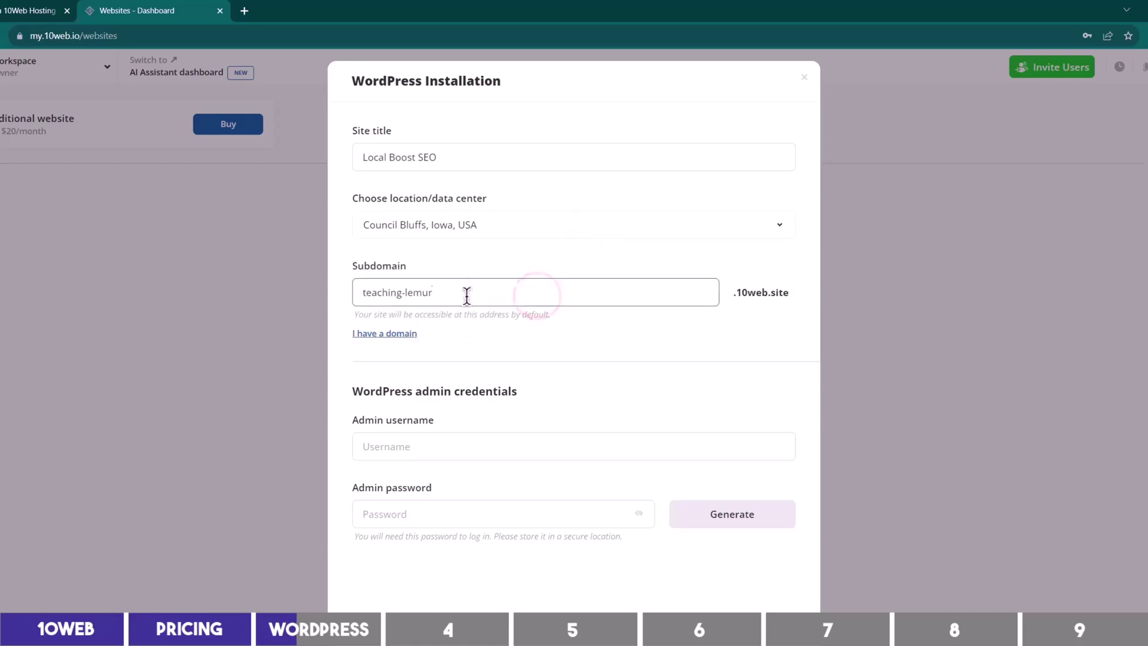
click(400, 333)
click(421, 371)
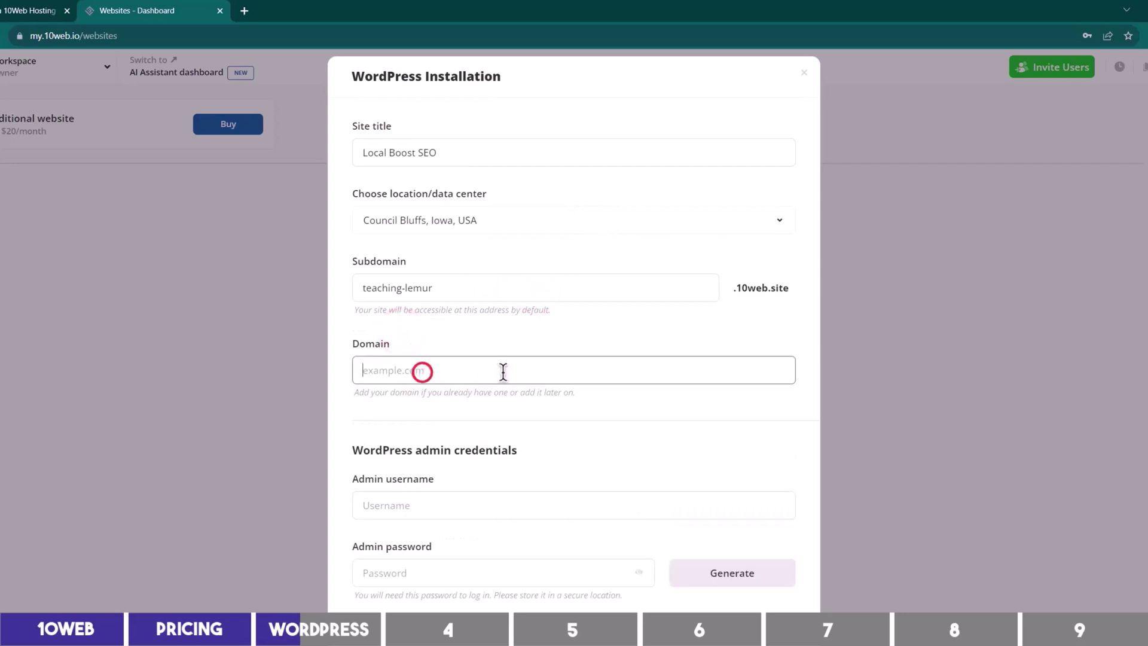
drag(484, 290, 361, 292)
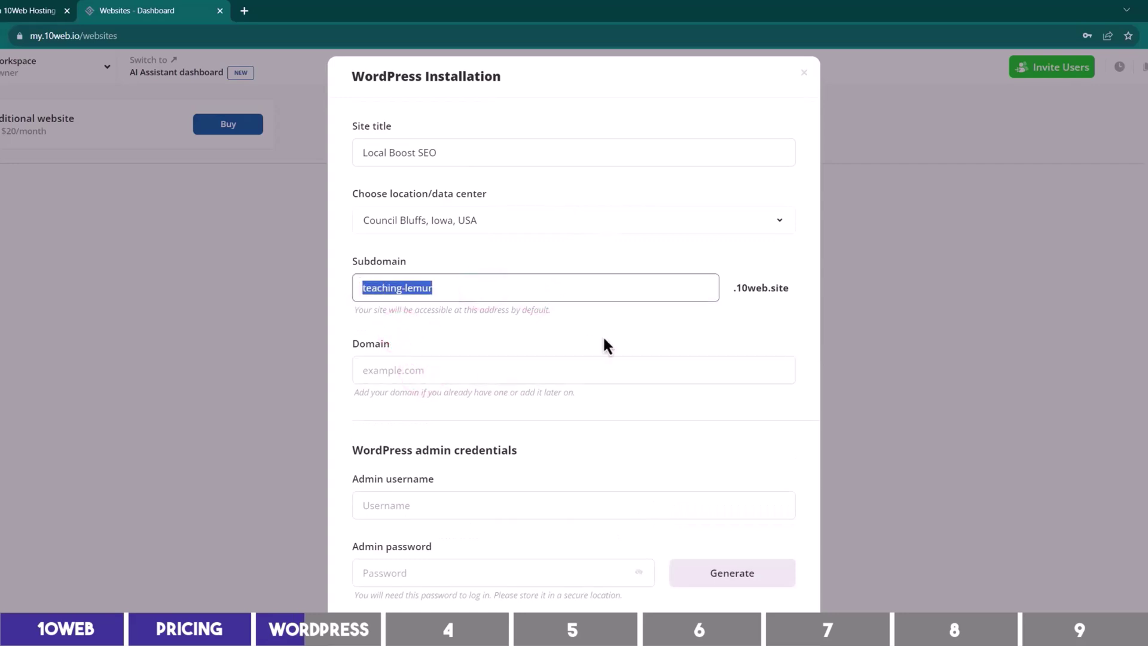
text(local-boost)
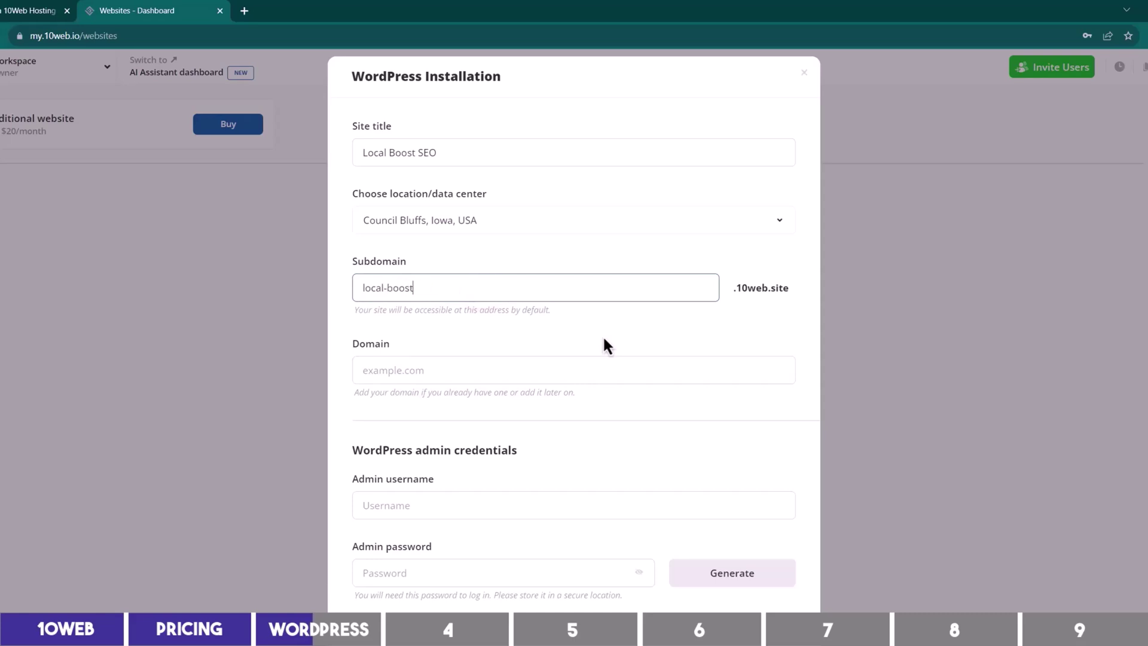
- Enter the admin username and password, then create the WordPress site
click(533, 504)
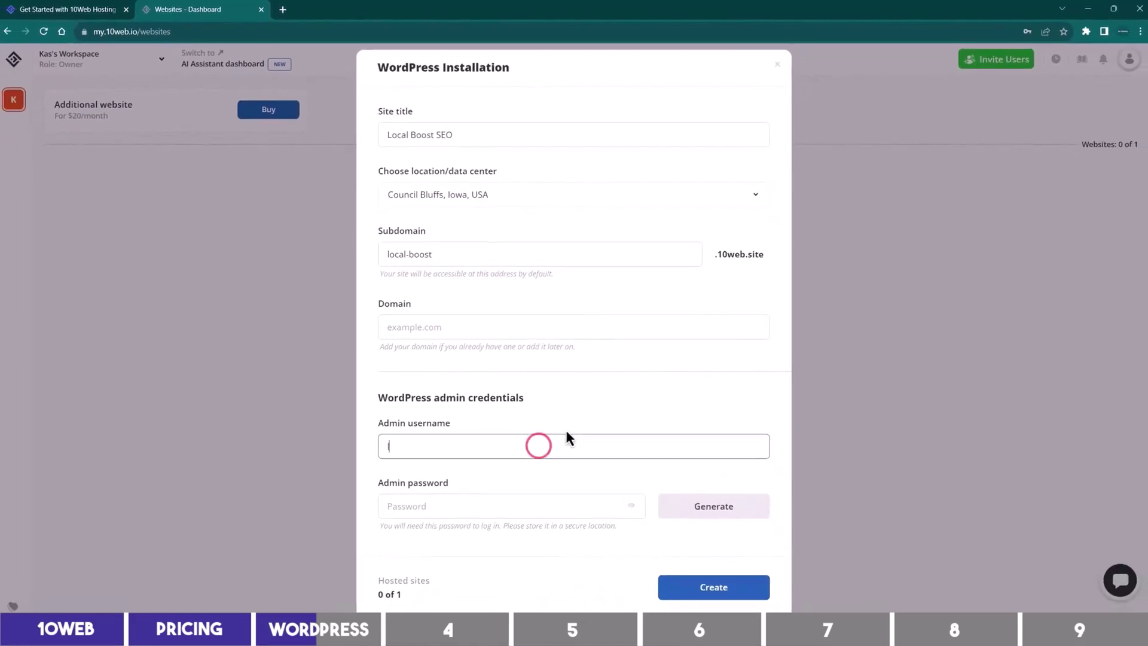
text(localboost)
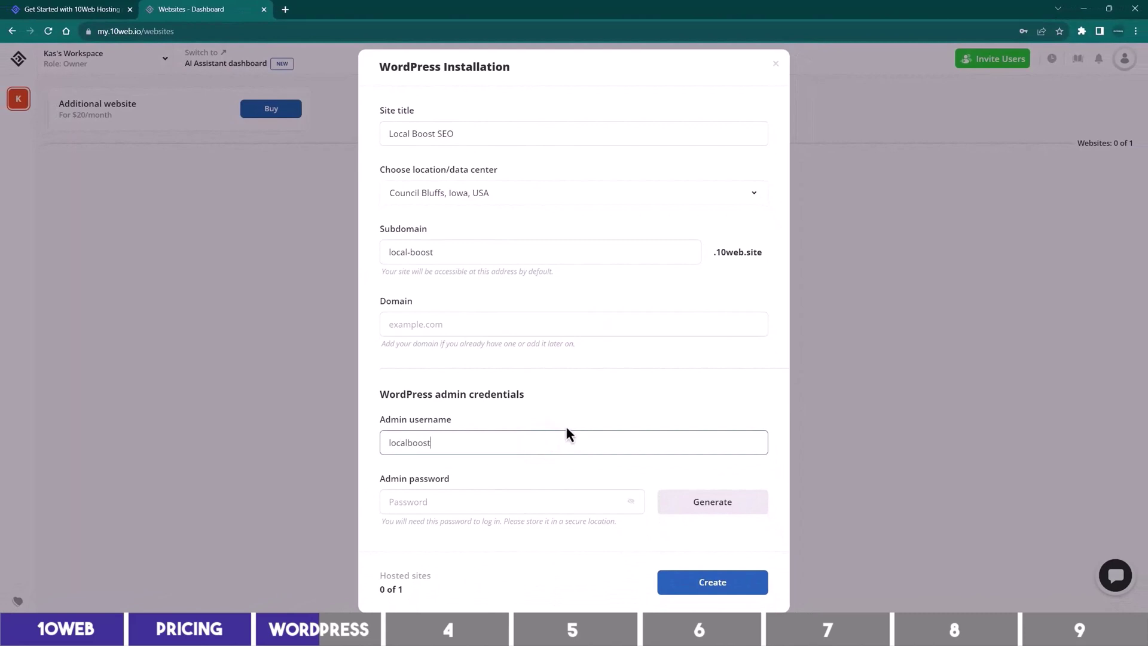
key(Tab)
text(•••••••)
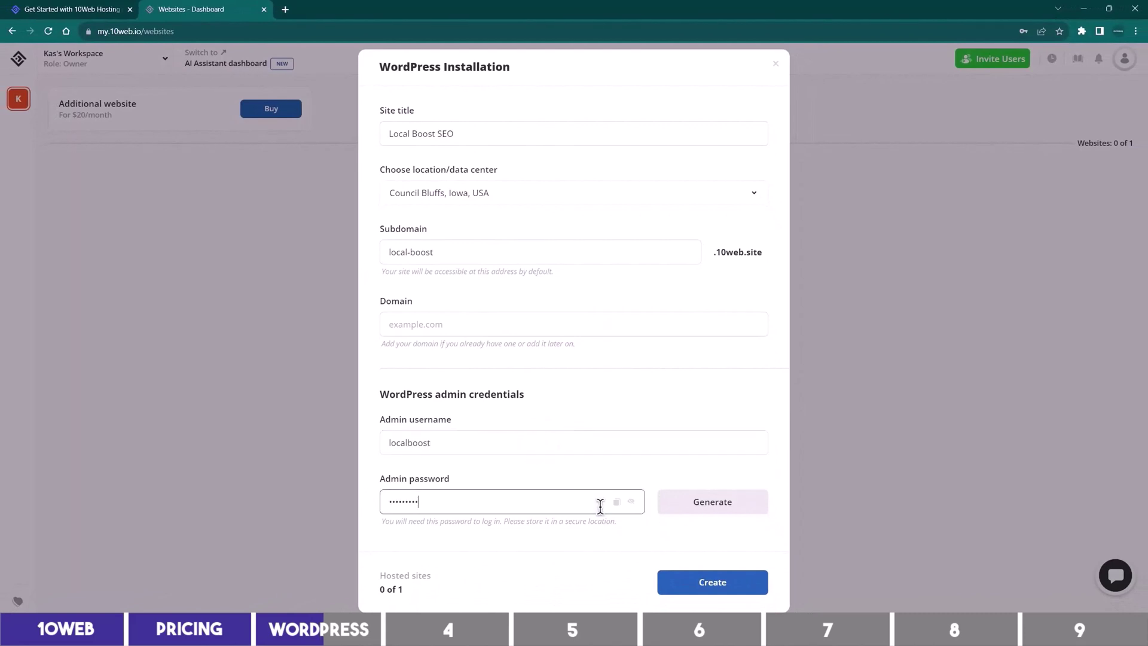
click(708, 583)
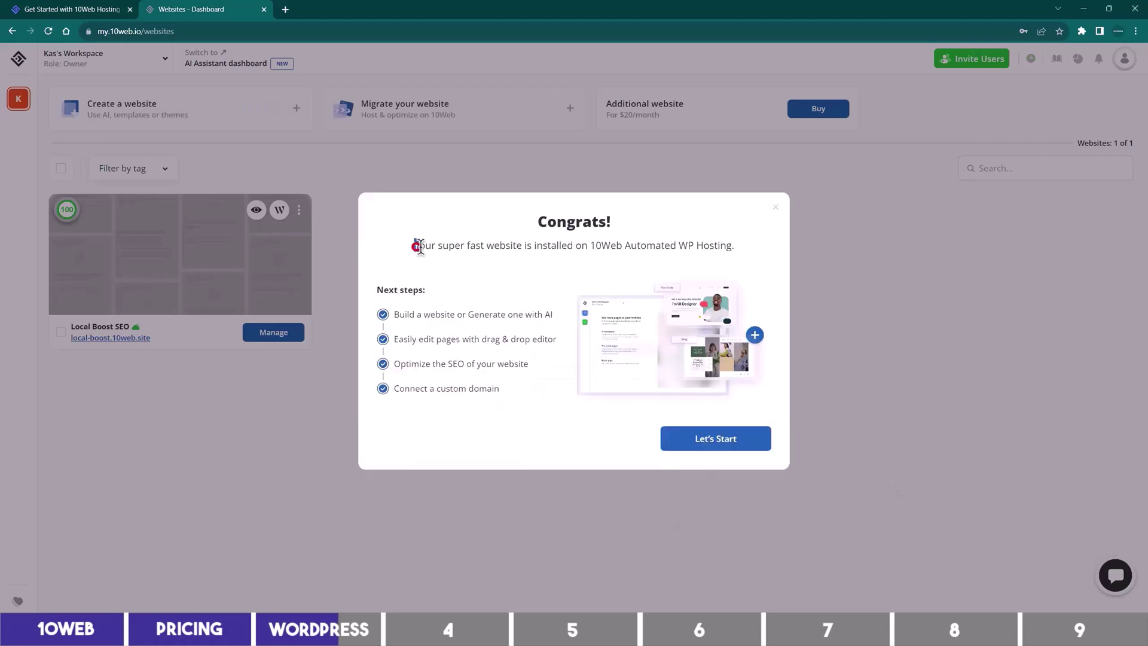
- Read the Congrats message and choose Let's Start to reach the AI Builder
drag(412, 245, 730, 248)
click(614, 399)
click(694, 442)
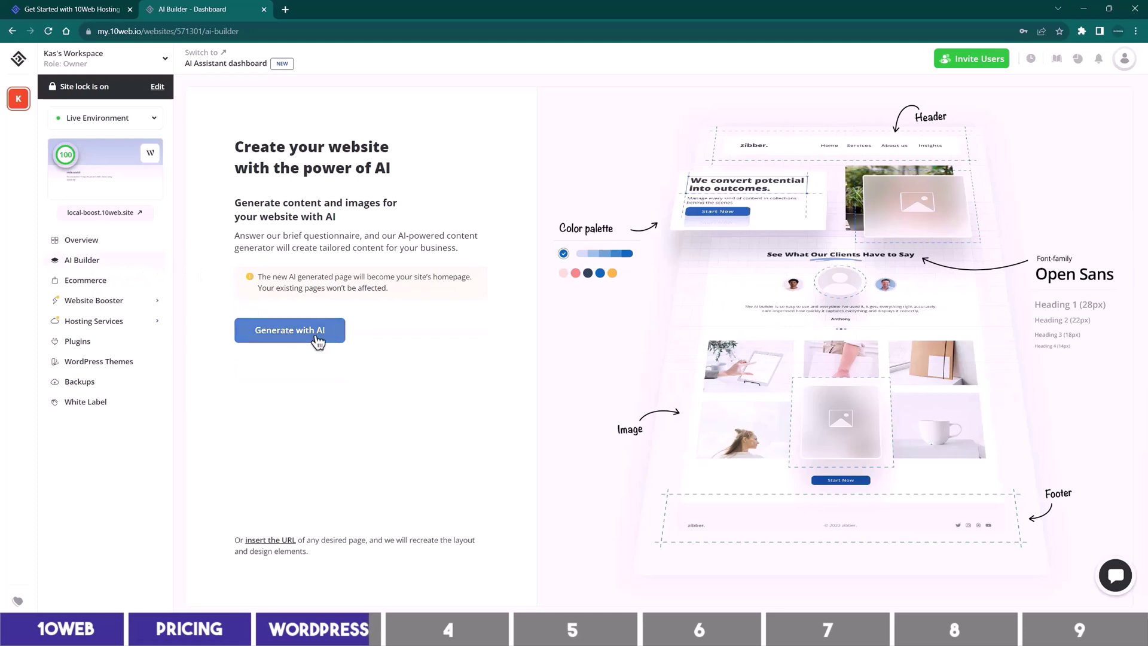
- Check and close the recreate-from-URL option, then generate with AI as an informational website
click(270, 540)
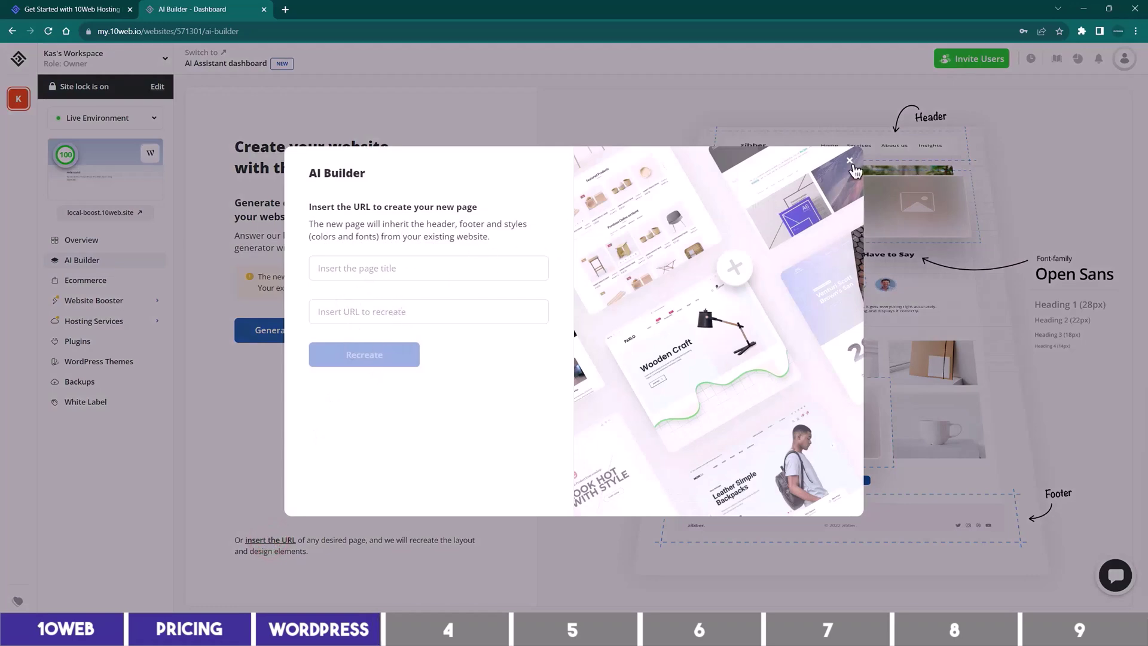
click(852, 162)
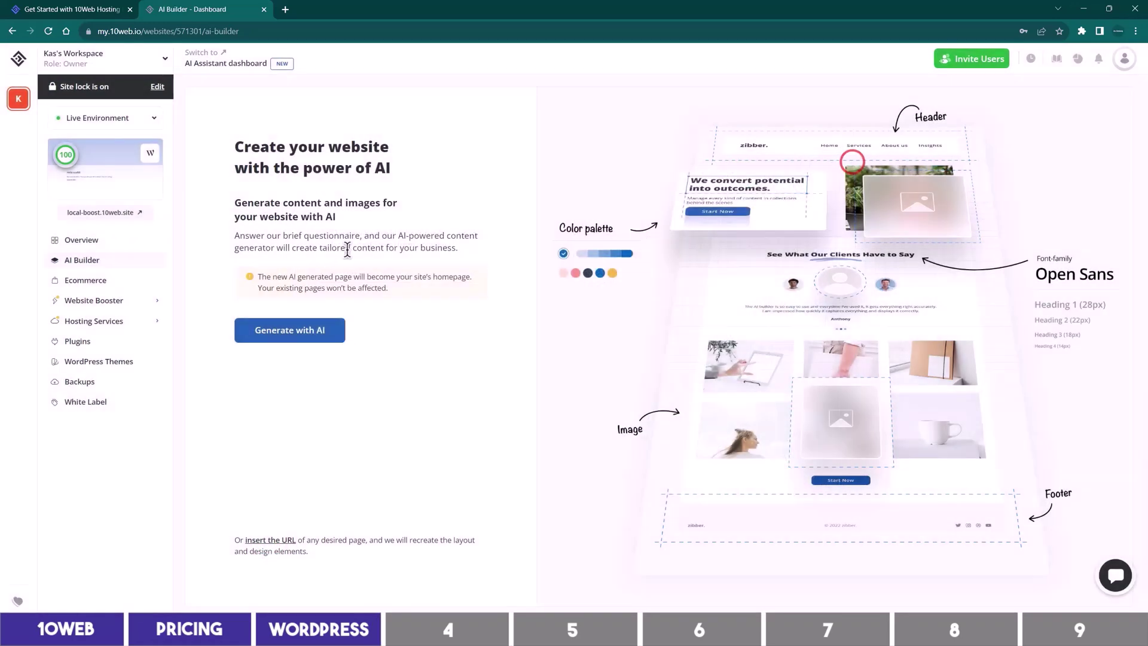
click(319, 338)
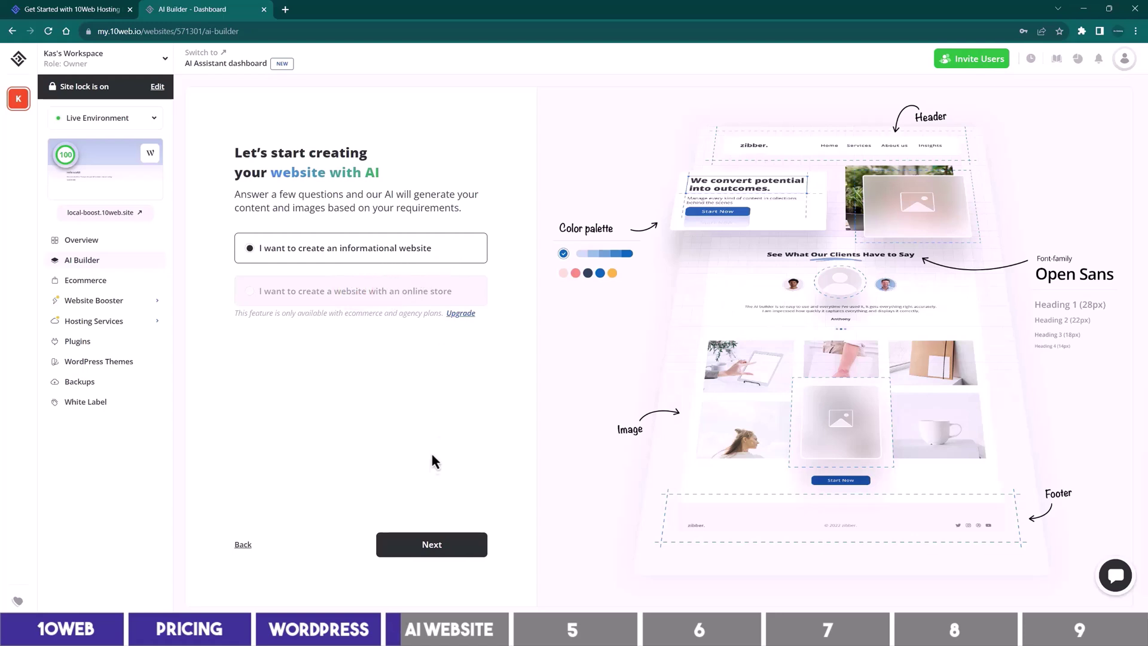
- Search 'digital marketing', set business type to Digital Marketing Agency, and continue
click(432, 544)
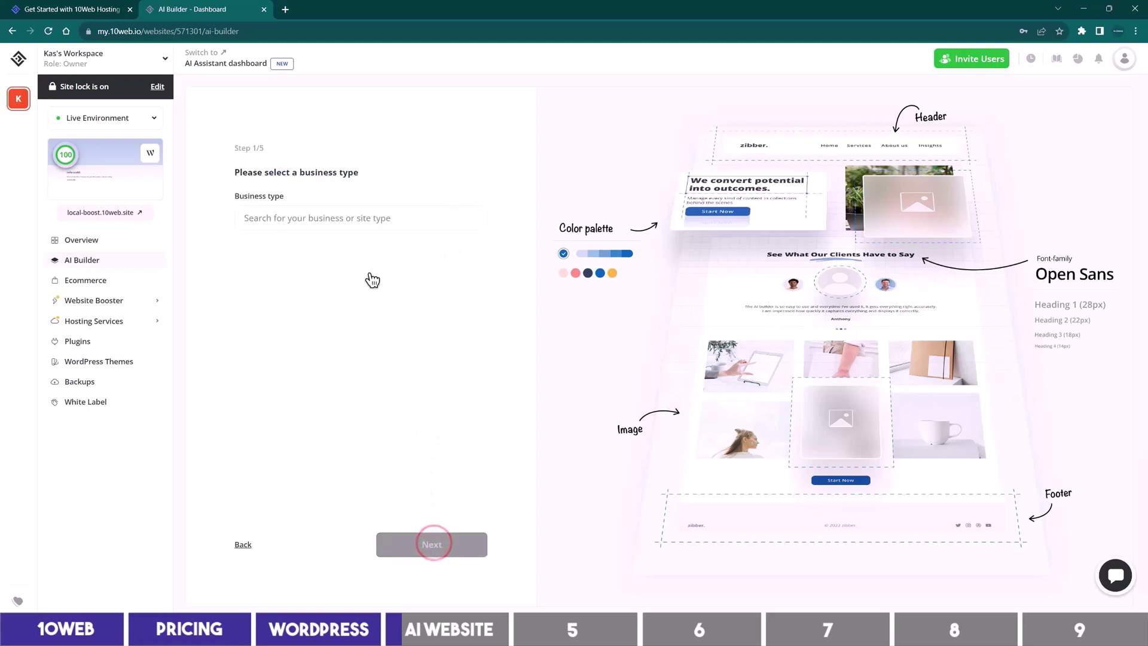
click(338, 219)
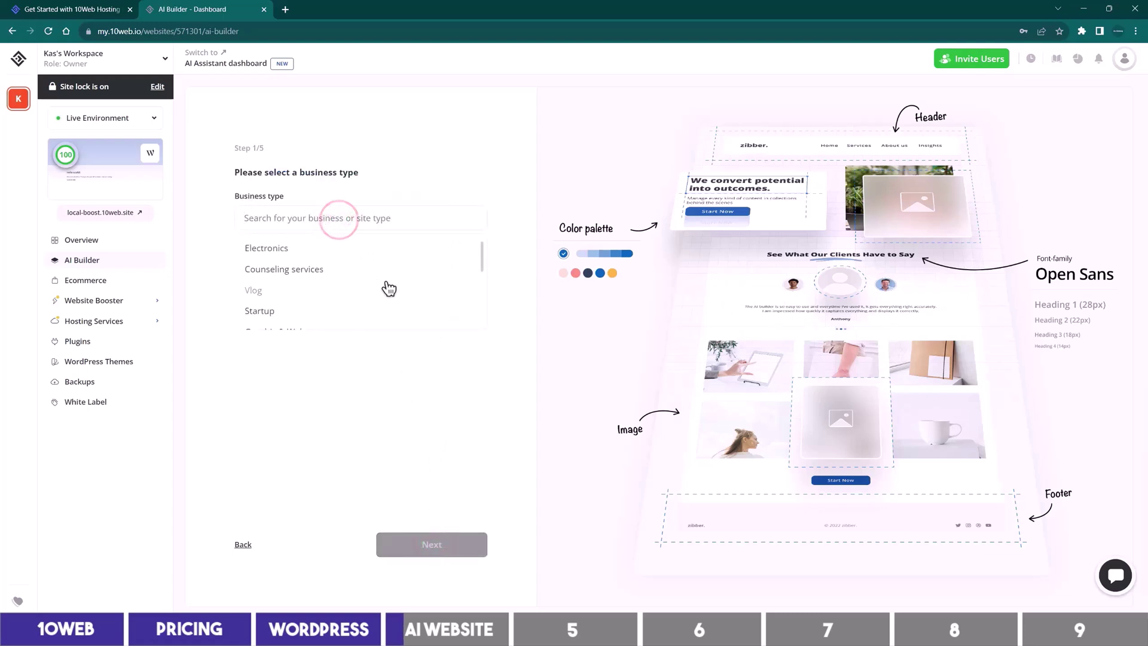
scroll(398, 282, down, 3)
scroll(401, 275, up, 2)
text(c)
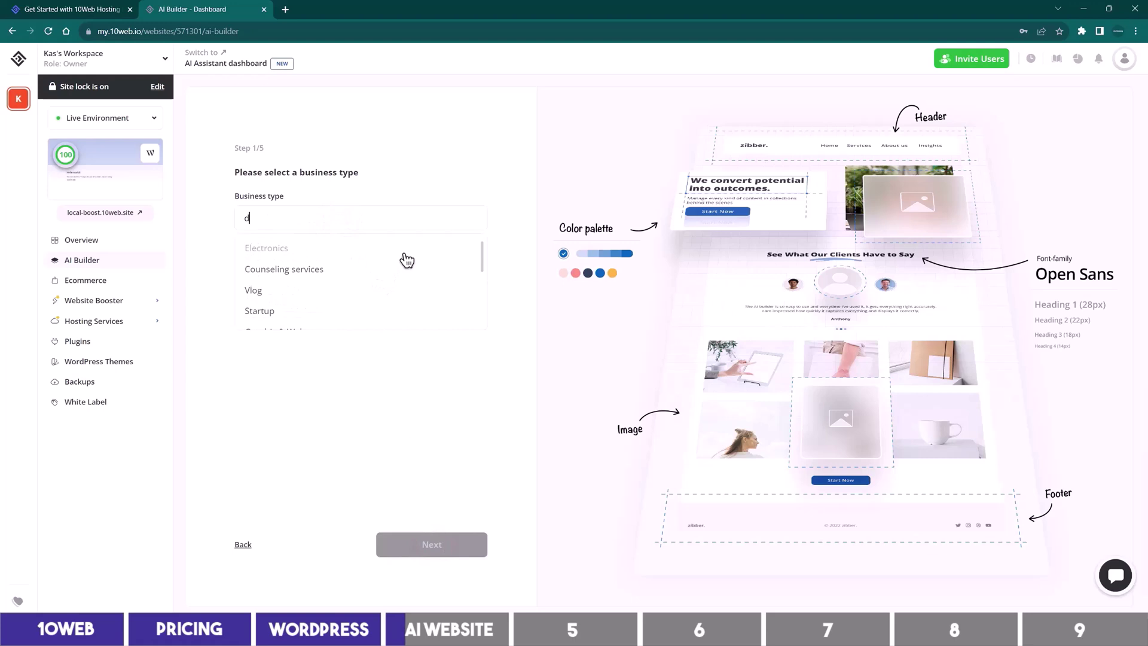
text(igital m)
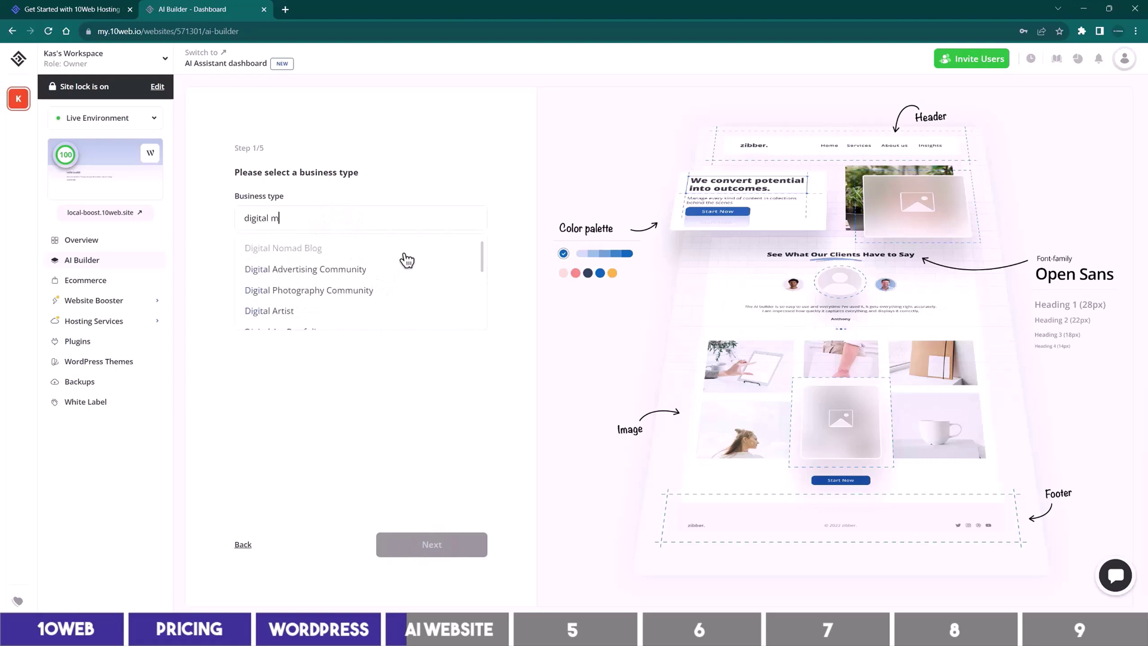
text(arke)
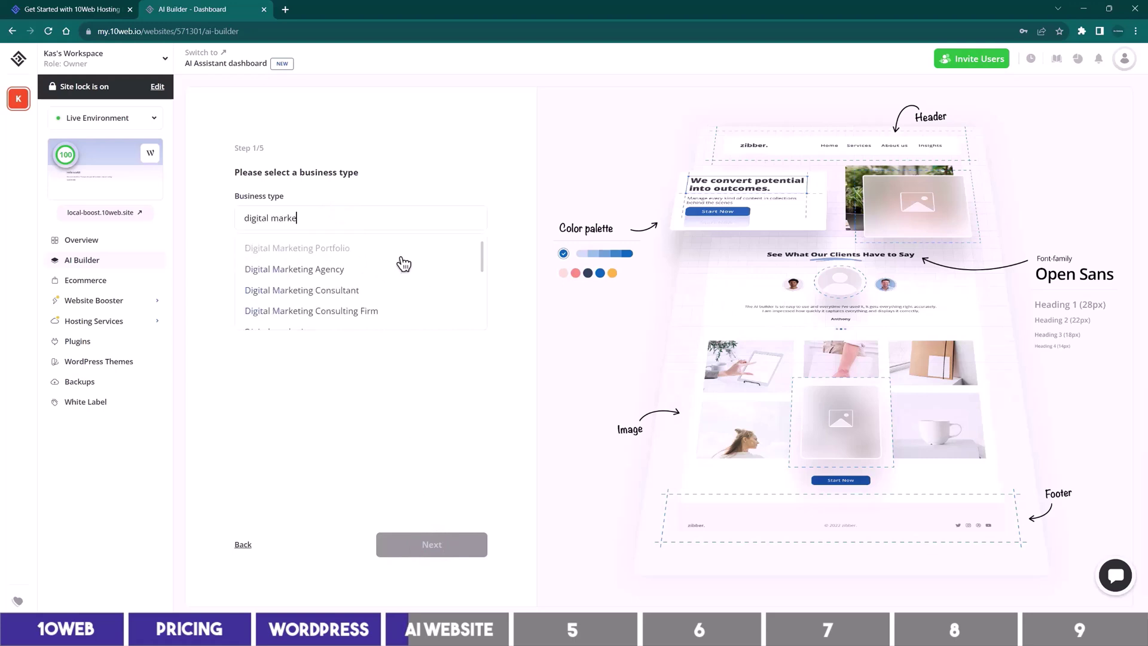
click(386, 272)
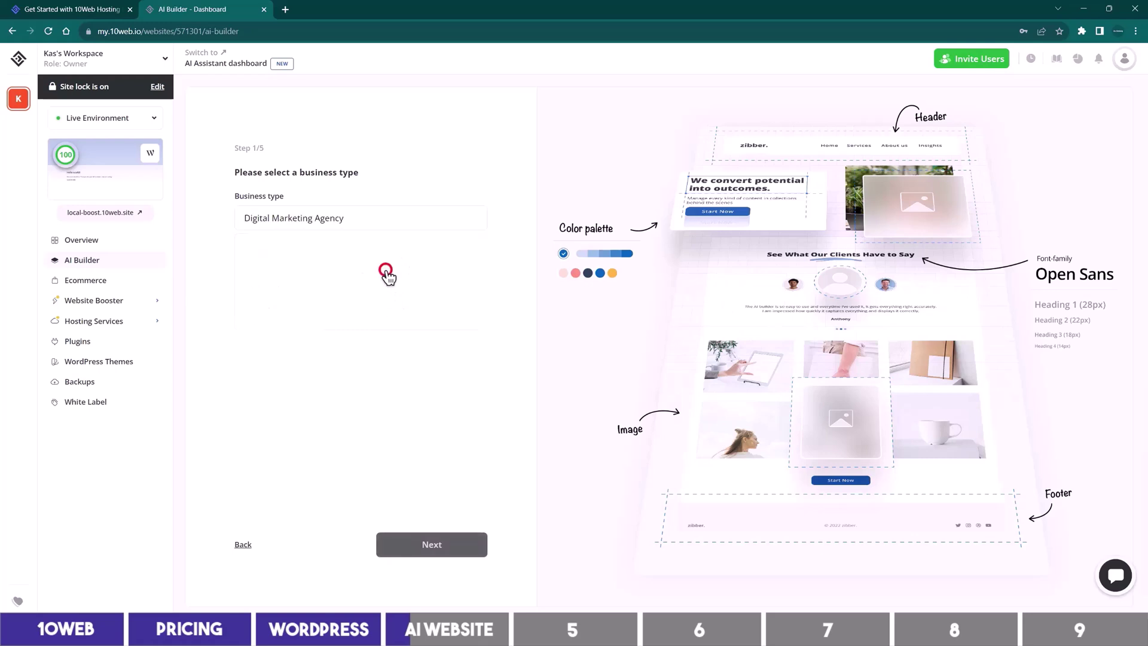
click(428, 552)
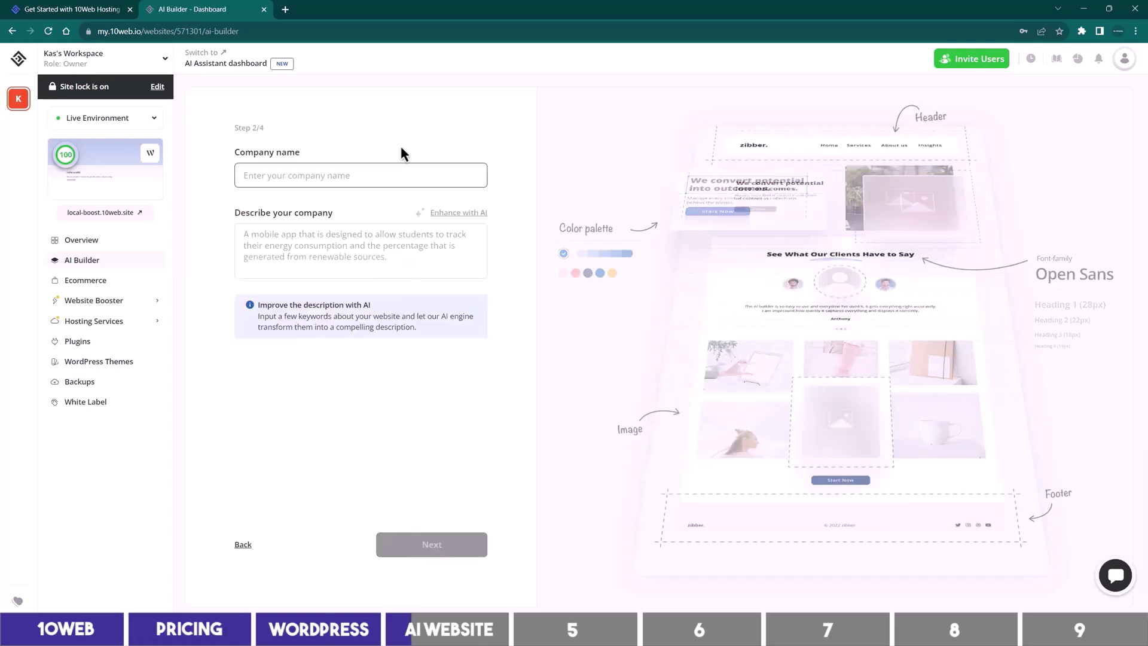
- Enter company name 'Local Boost' with keywords 'Local Boost SEO, local SEO services, small business', AI-enhanced
text(Local Boost)
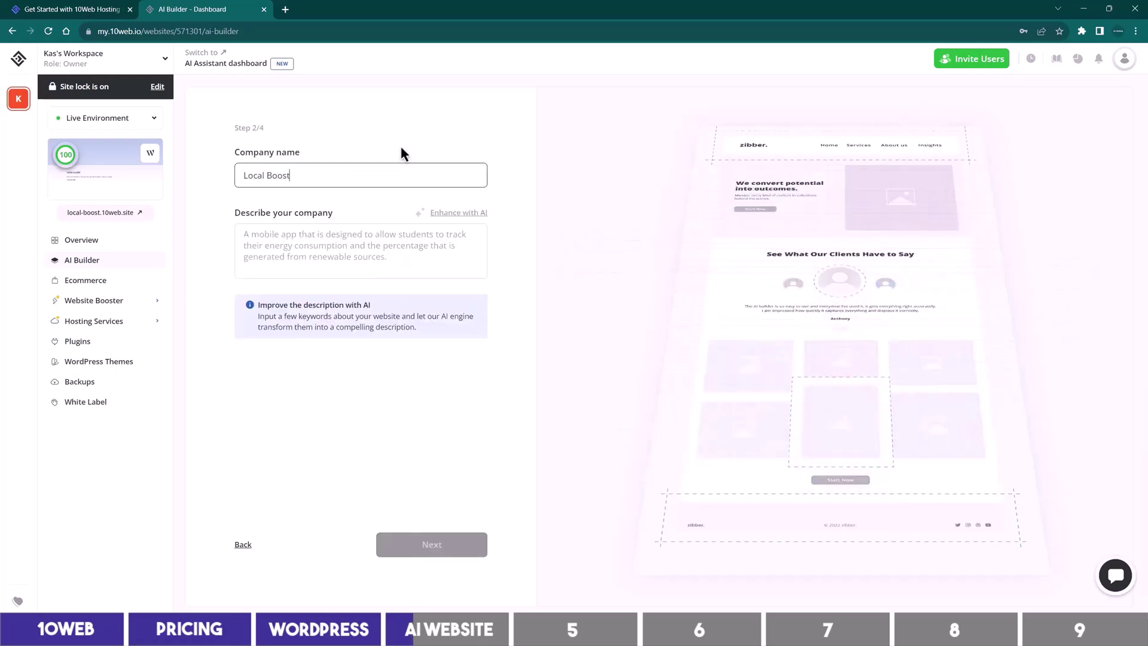
key(Tab)
text(Local)
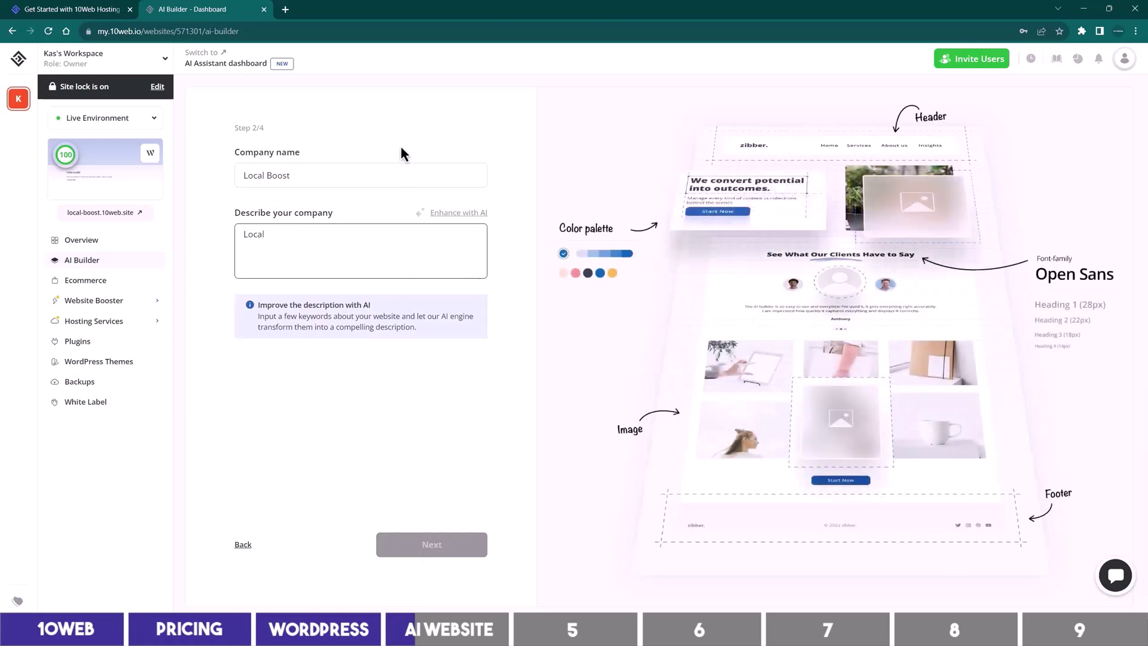
text( Boost SEO, local SEO services, small business)
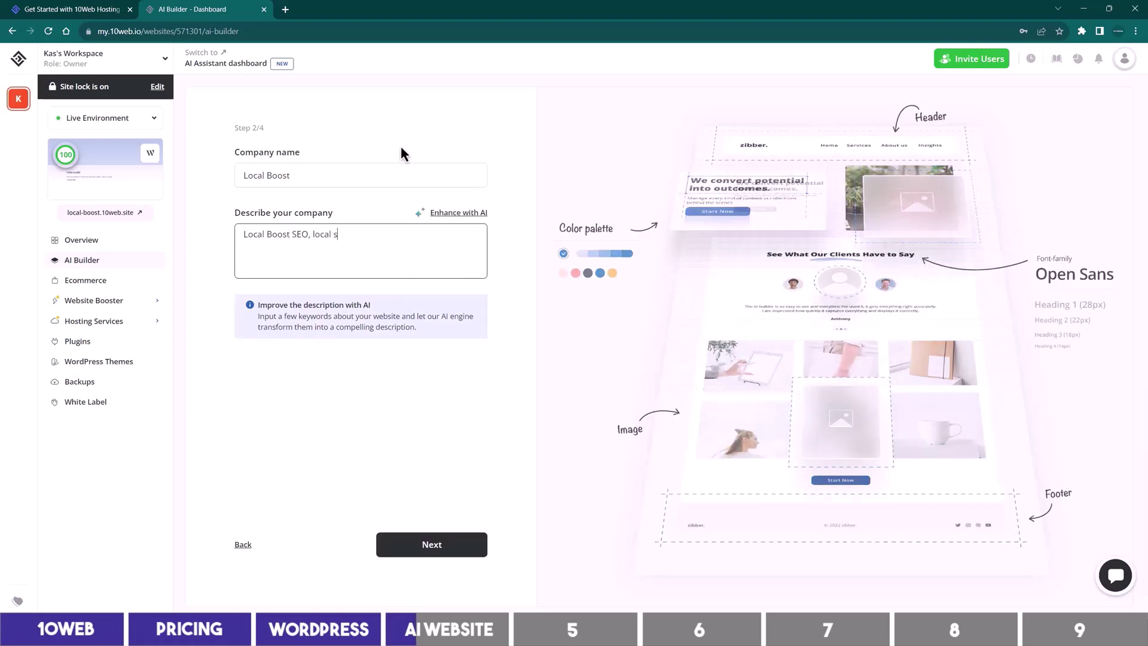
click(476, 213)
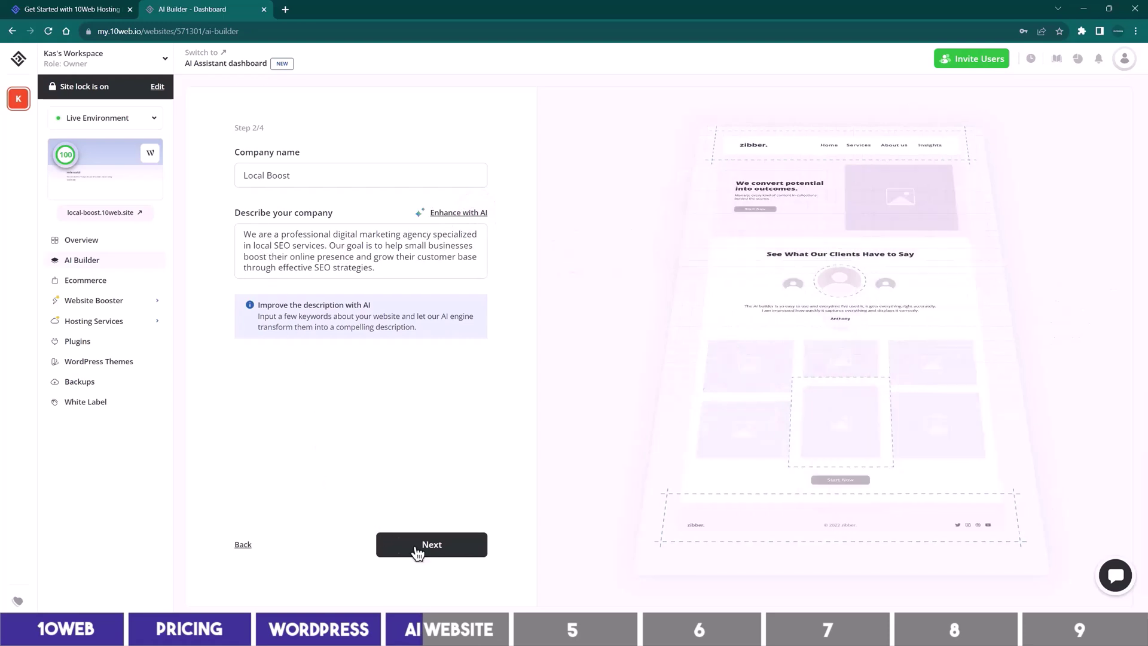
click(465, 555)
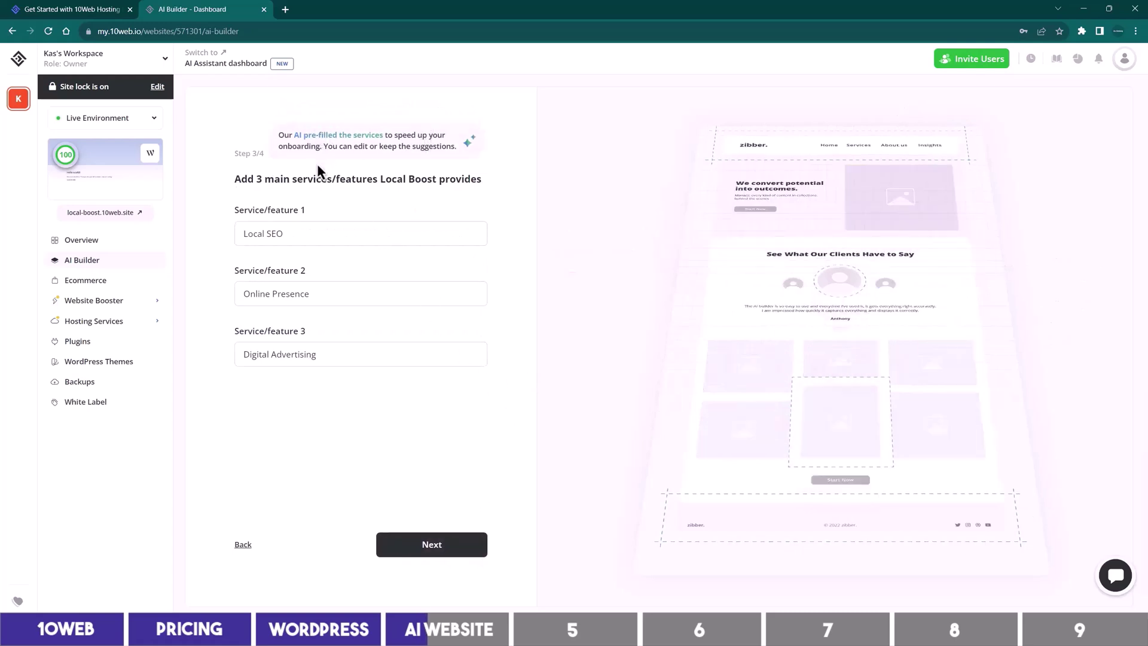
- Change Service 2 to Content Marketing, choose a Formal tone, and finalize generation
triple_click(316, 287)
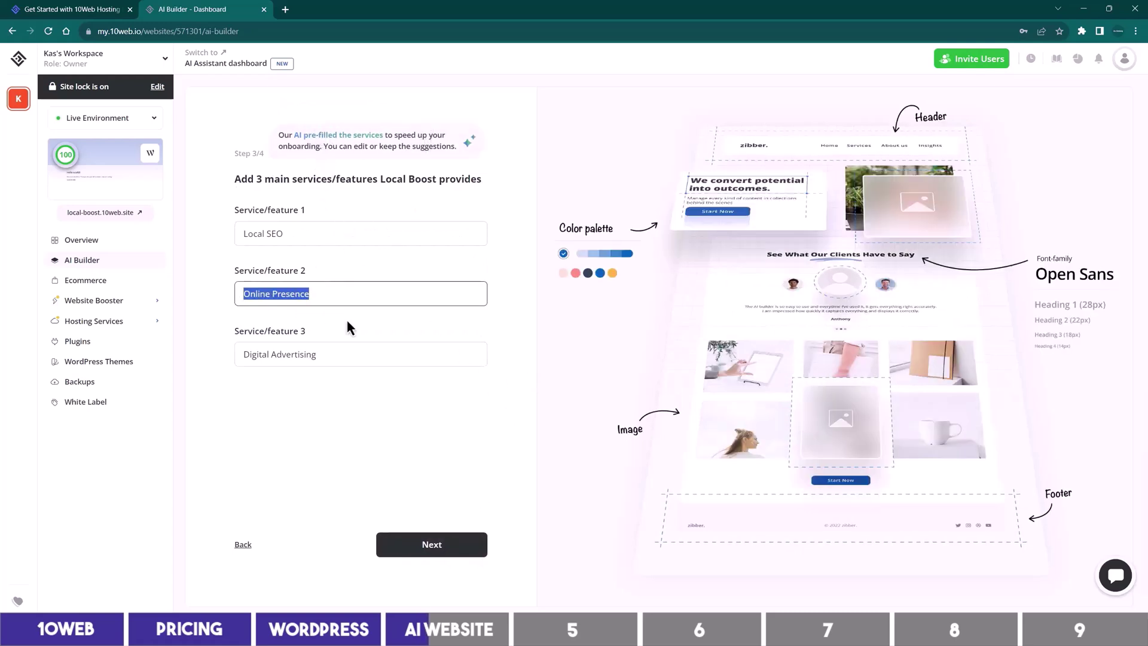
text(Content Marketing)
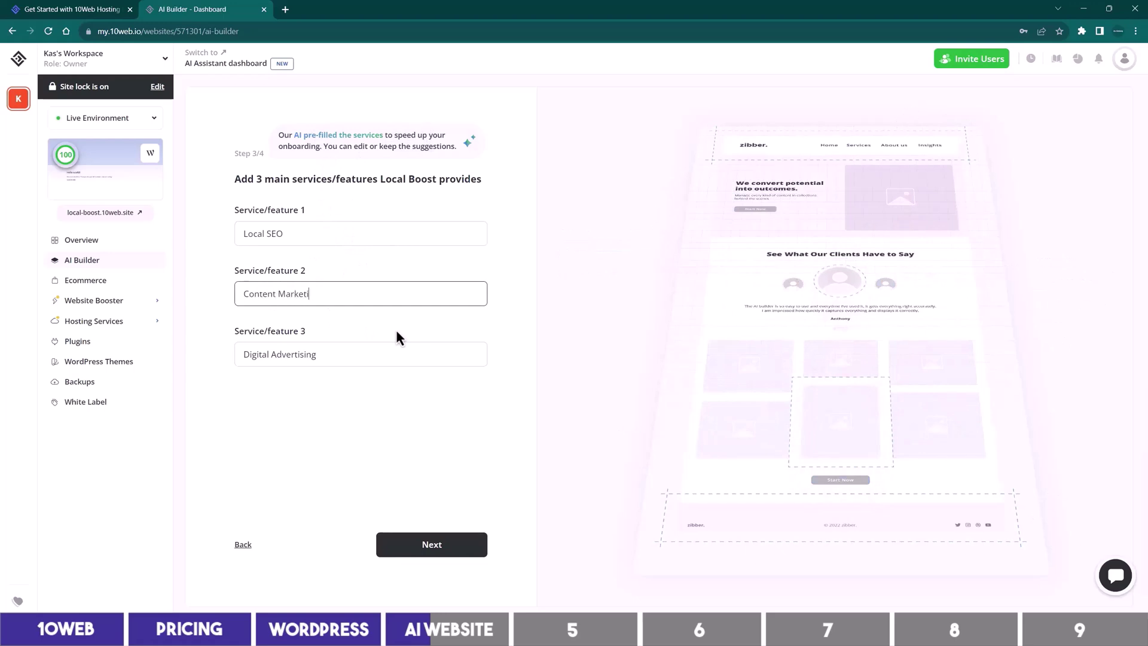
click(441, 553)
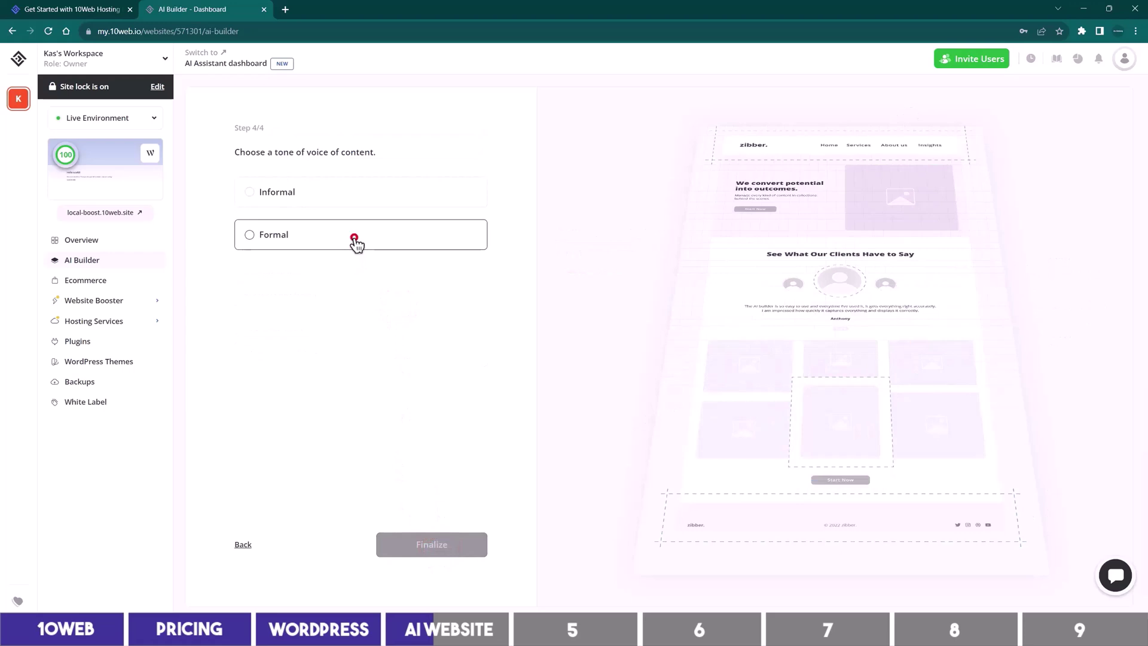
click(353, 241)
click(439, 550)
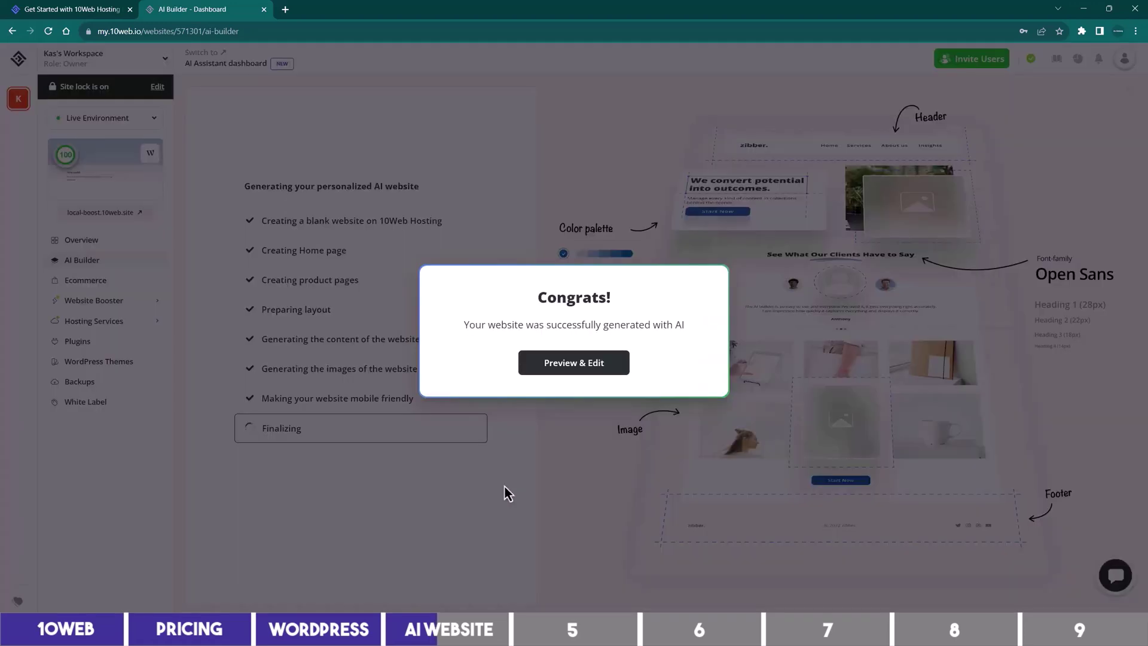
- Open the generated Local Boost homepage in the 10Web Builder editor via Preview & Edit
click(600, 366)
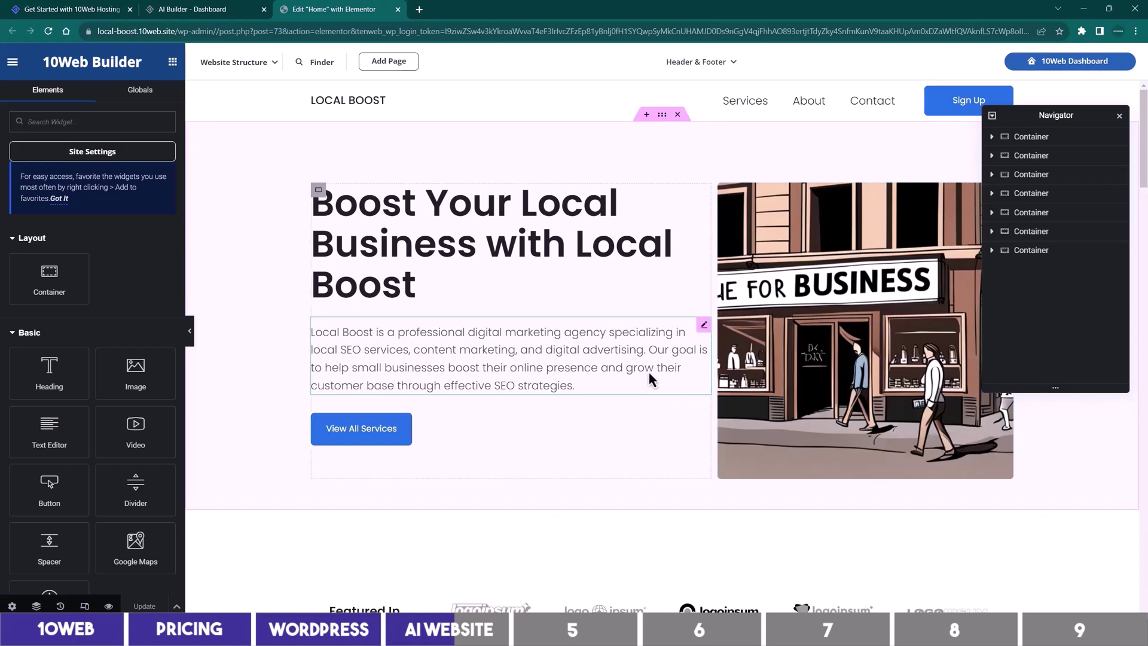
scroll(652, 373, down, 3)
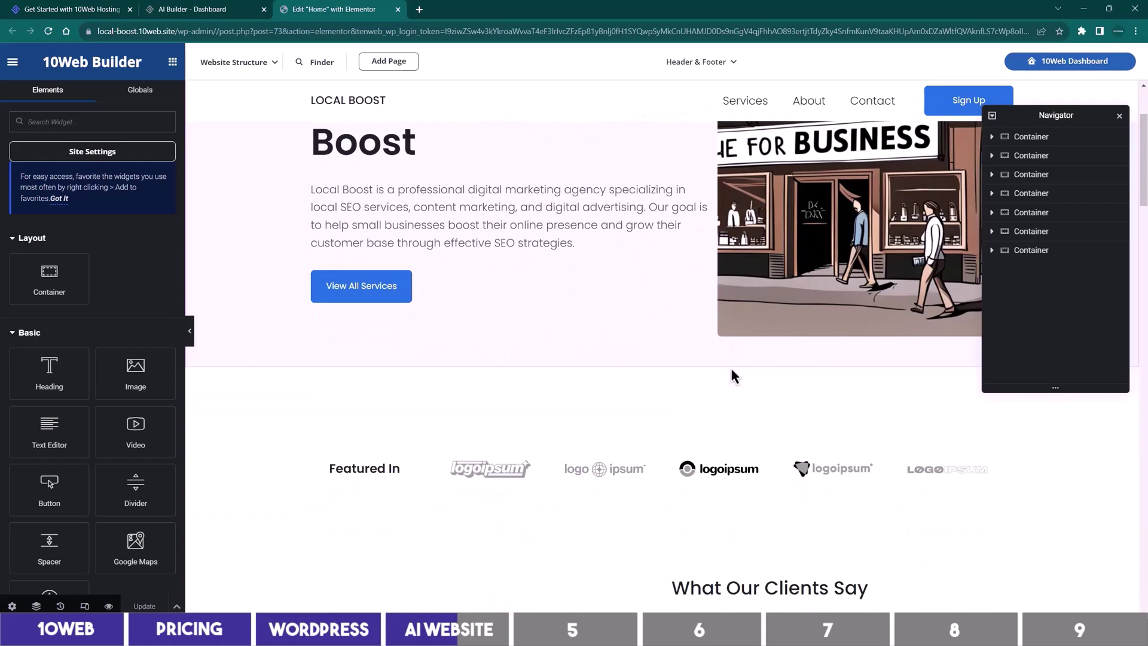
scroll(730, 365, down, 5)
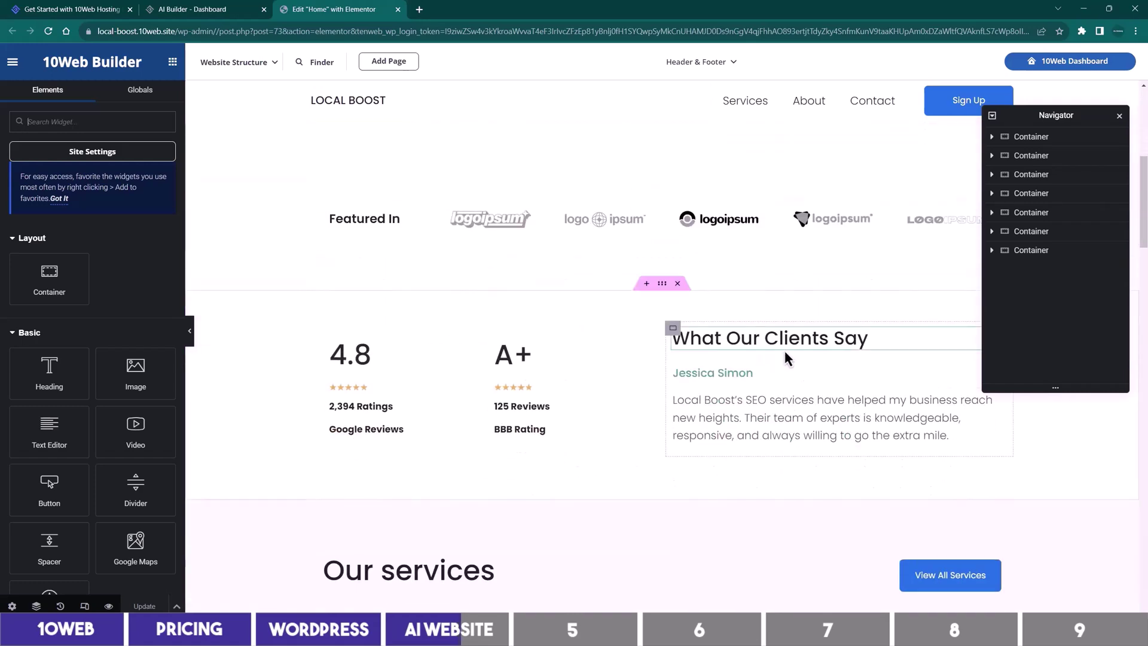
scroll(784, 349, down, 5)
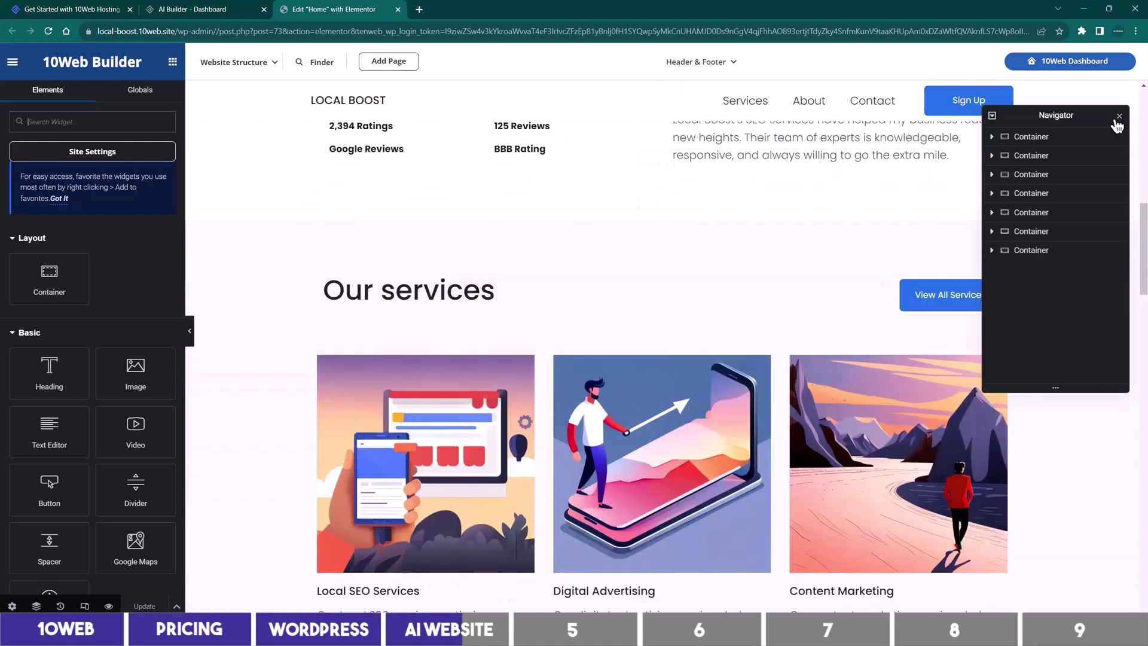
click(1118, 117)
scroll(783, 295, down, 7)
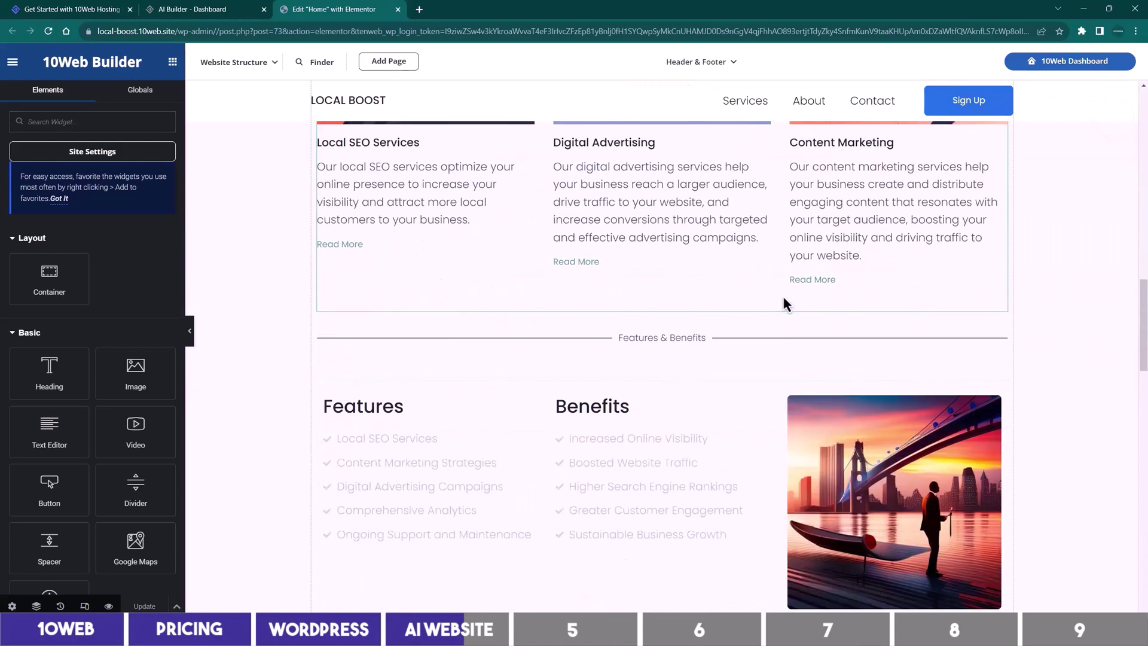
scroll(783, 298, down, 2)
scroll(1112, 367, down, 5)
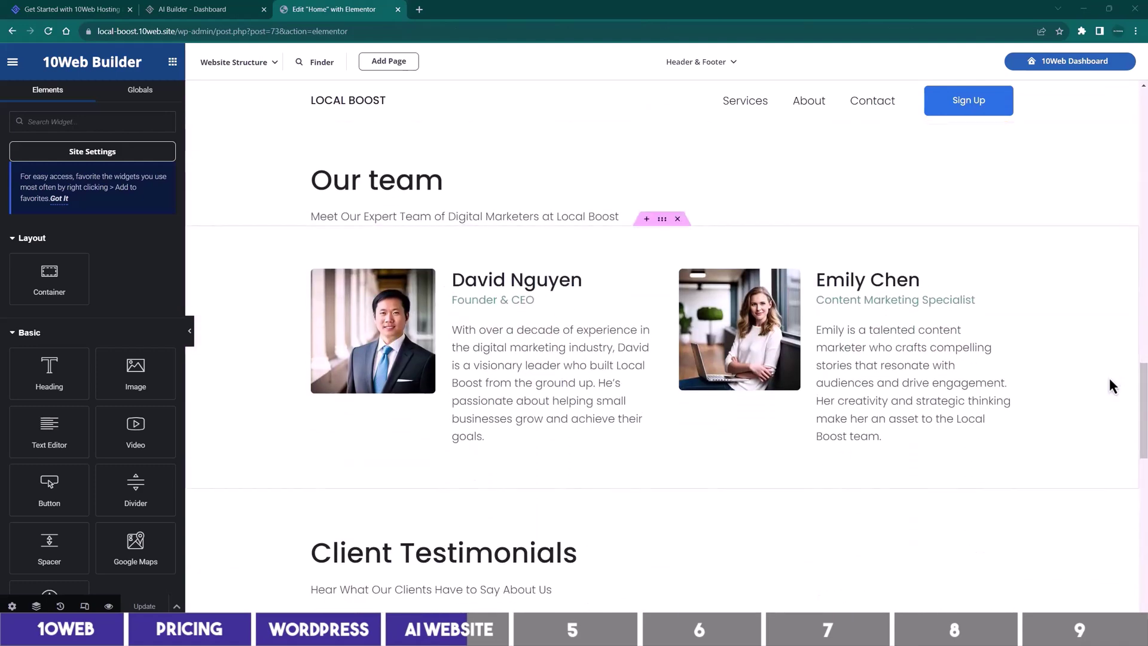
scroll(1110, 382, down, 5)
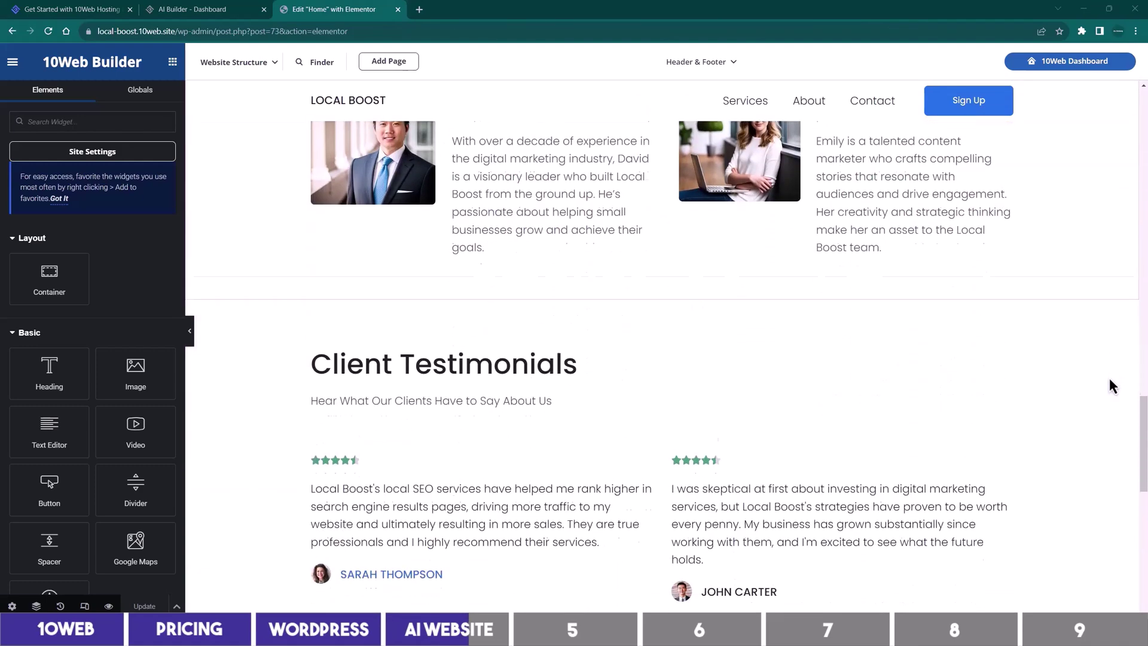
scroll(1110, 386, down, 3)
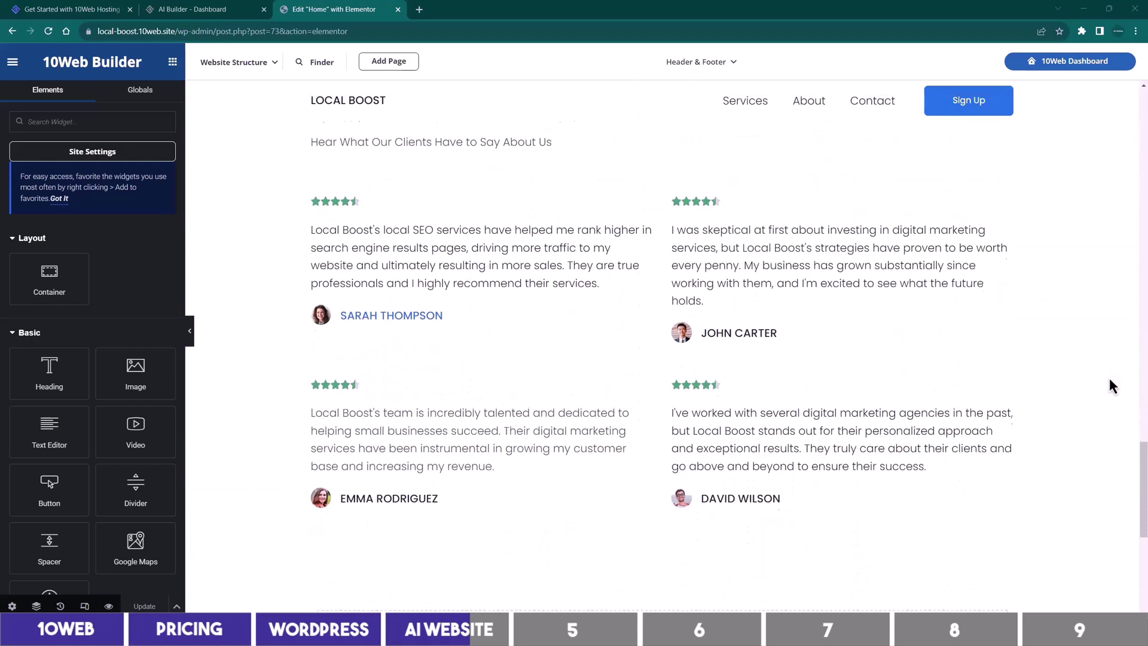
scroll(1110, 382, down, 7)
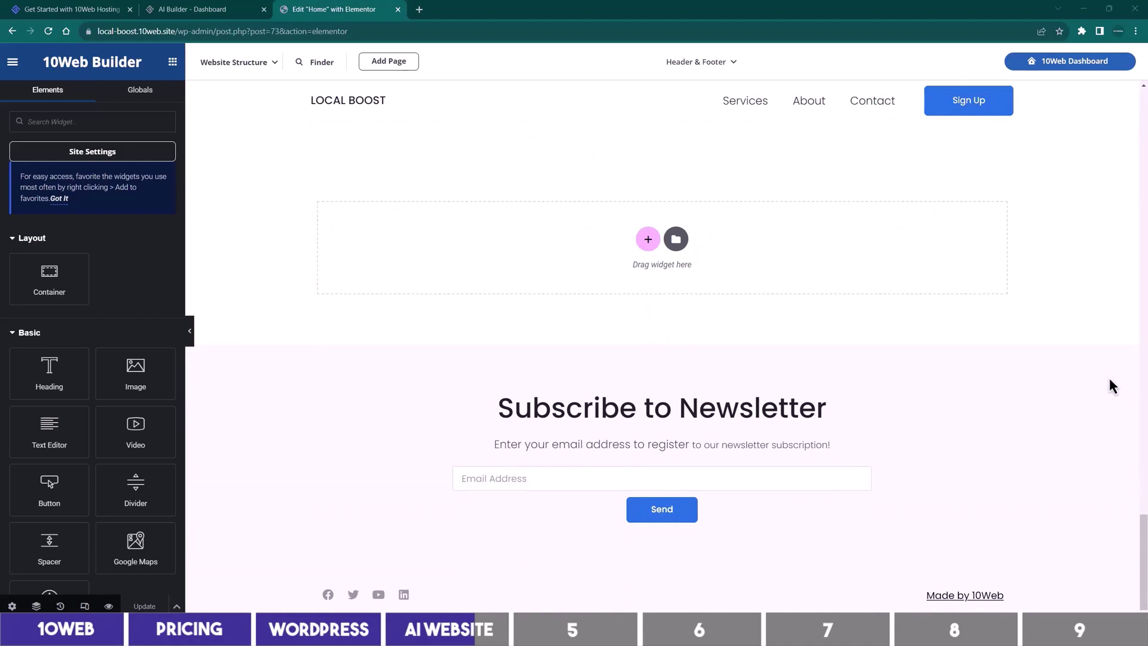
scroll(1108, 377, up, 20)
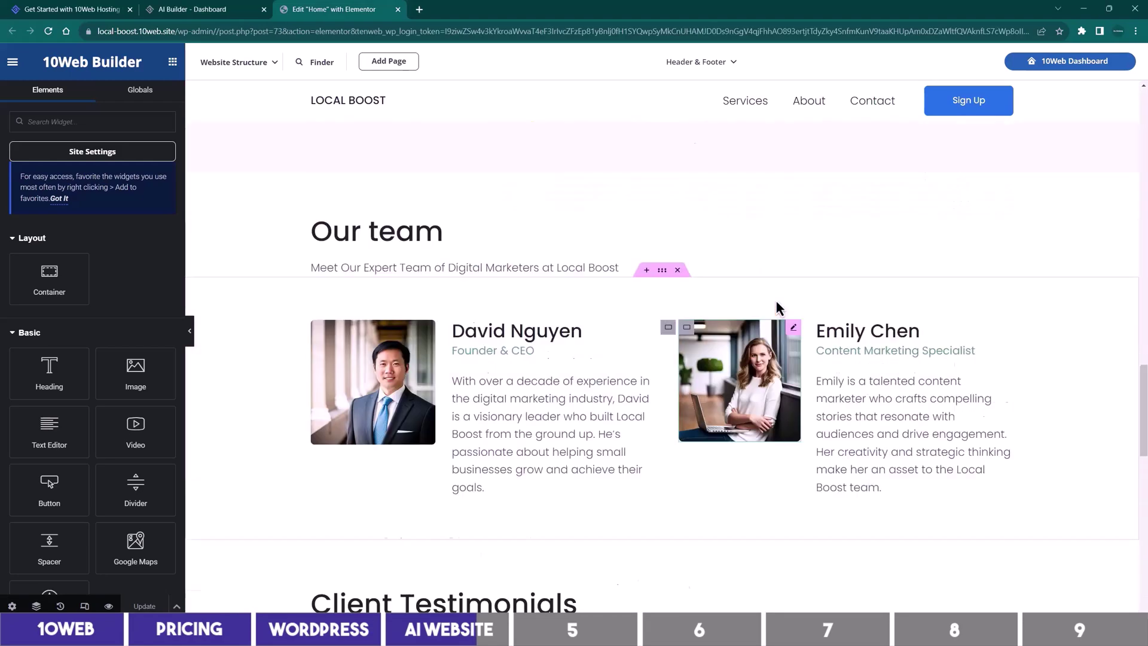
scroll(686, 277, down, 8)
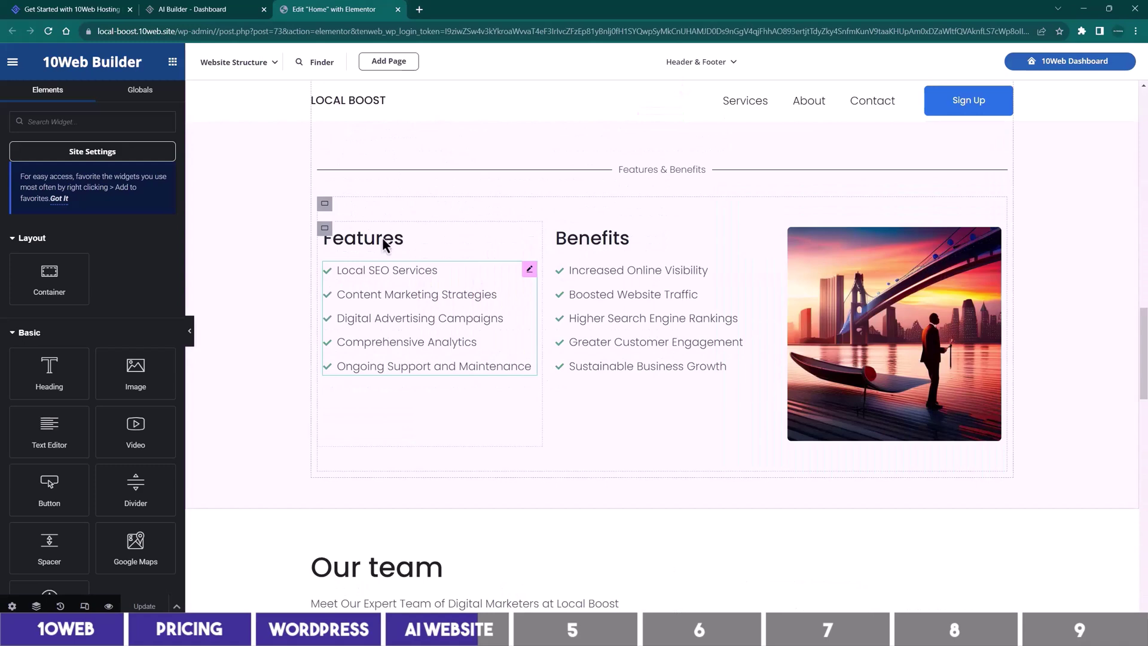
- Close the 'Edit Home with Elementor' tab to get back to the AI Builder dashboard
click(398, 10)
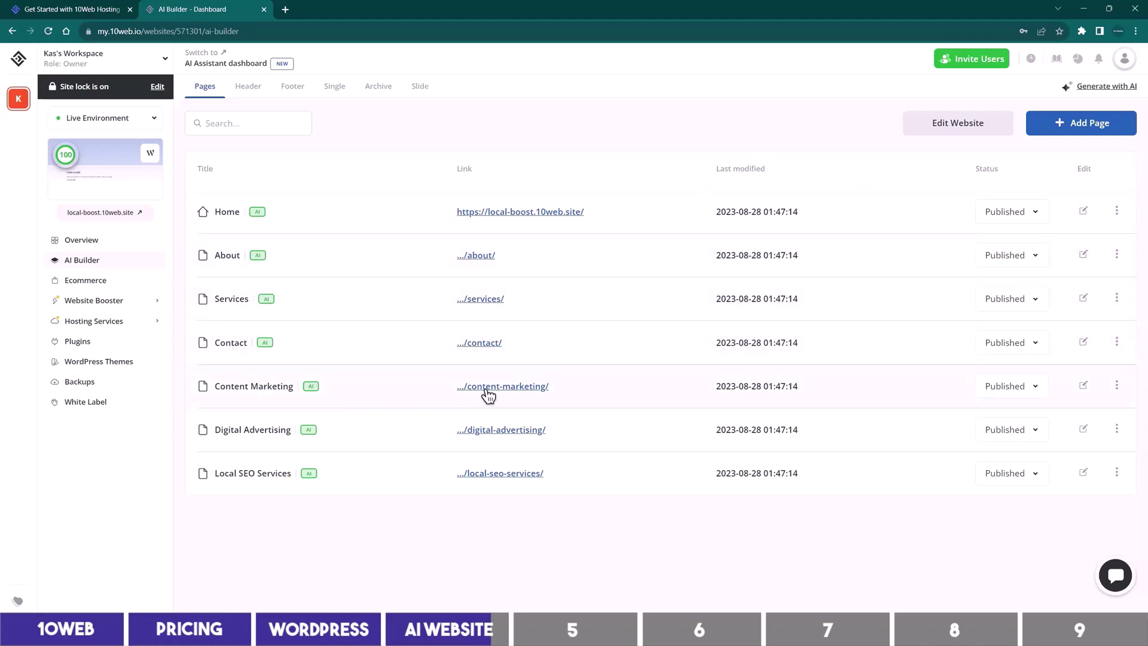
- Preview the live Local Boost home page and its All Services page, ending on the live site
click(544, 212)
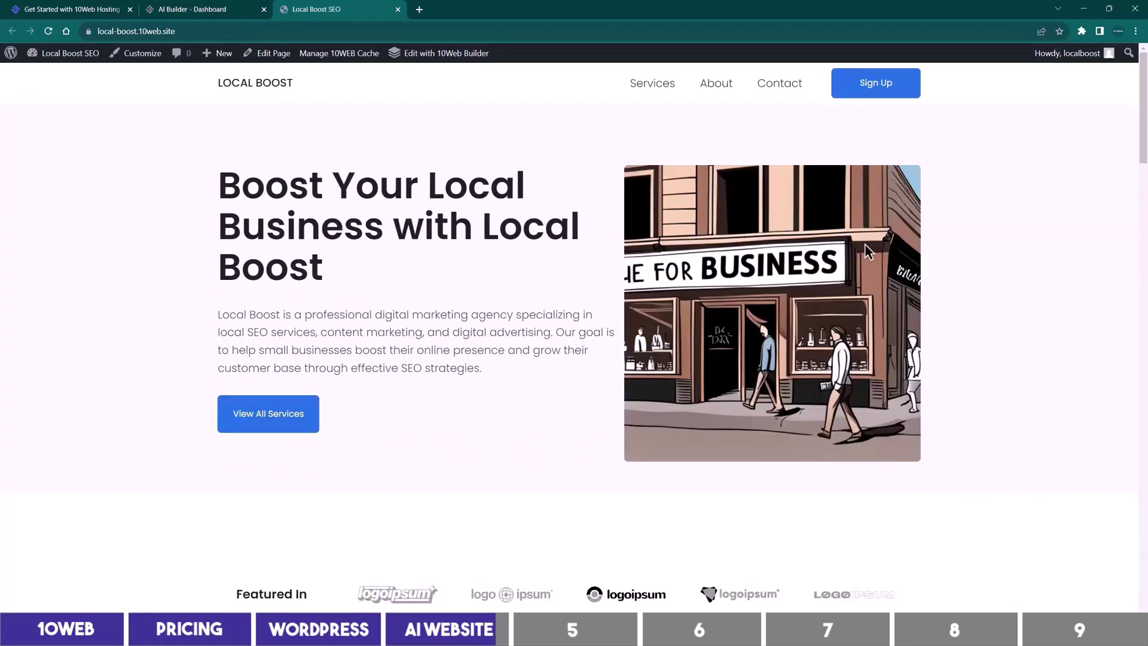
scroll(868, 251, down, 15)
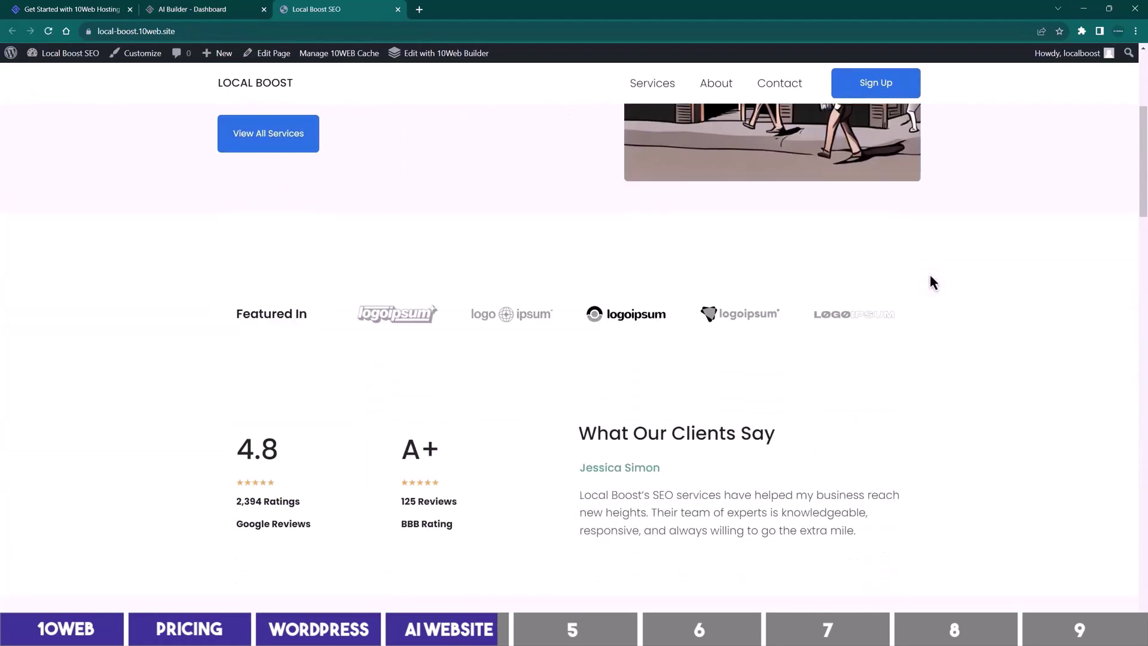
click(660, 95)
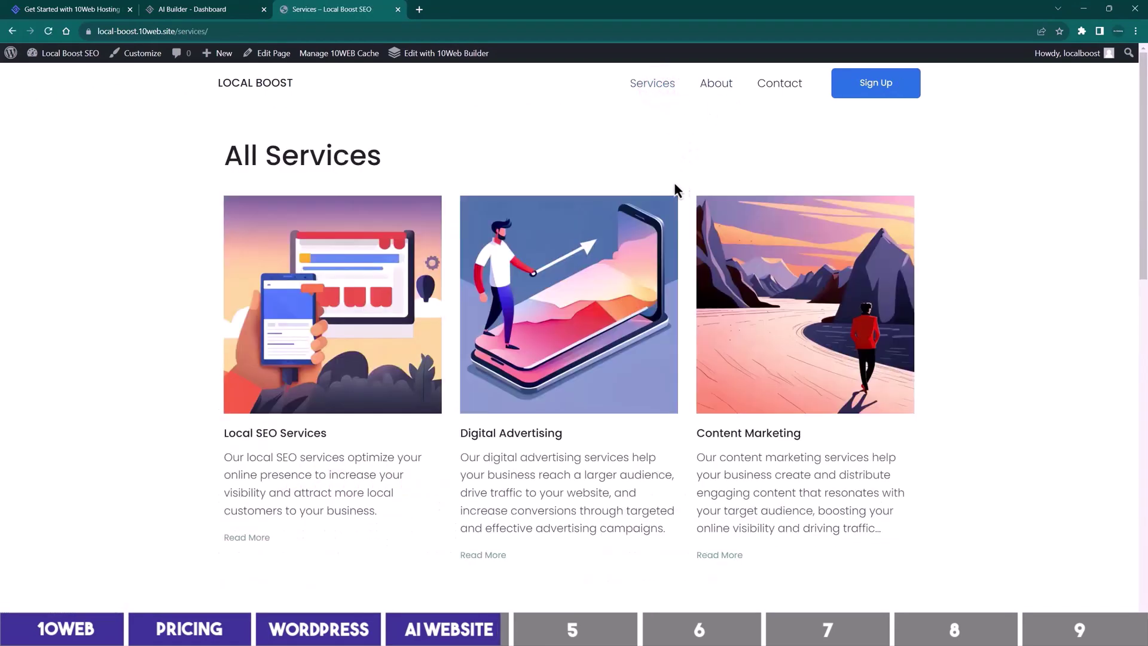
scroll(487, 306, down, 8)
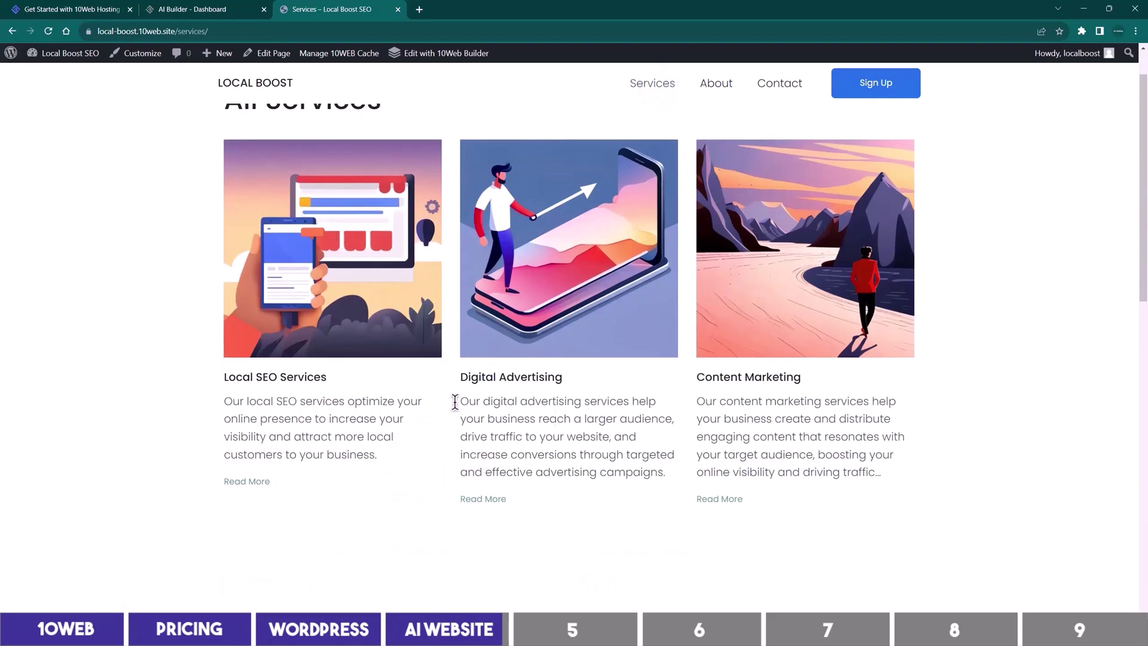
scroll(551, 339, up, 8)
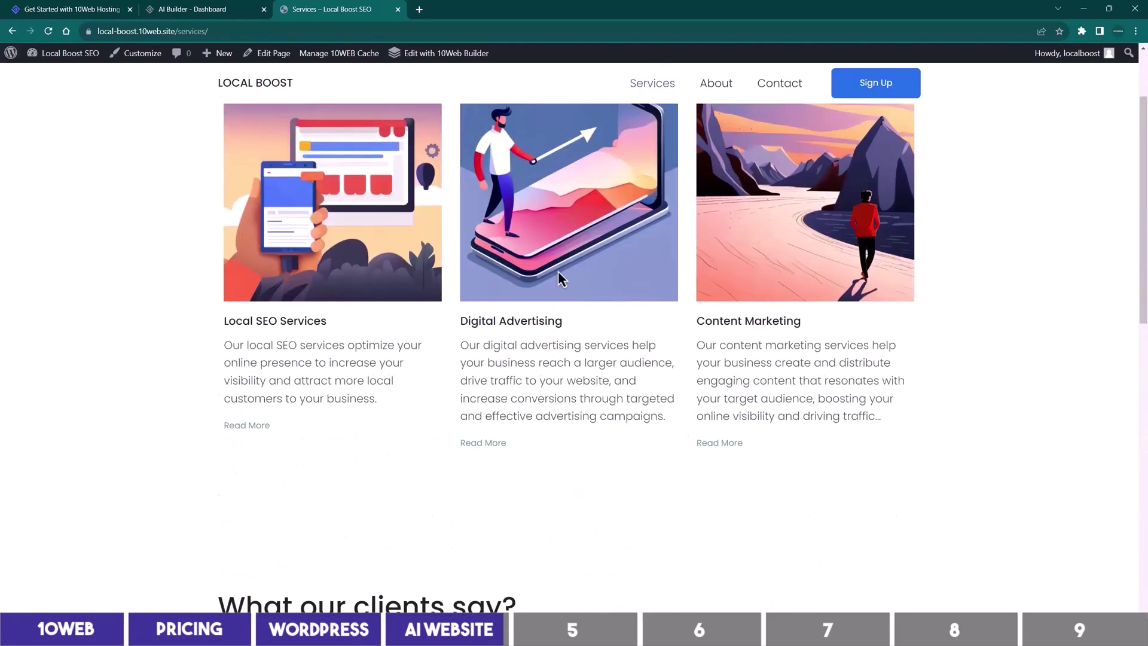
click(193, 9)
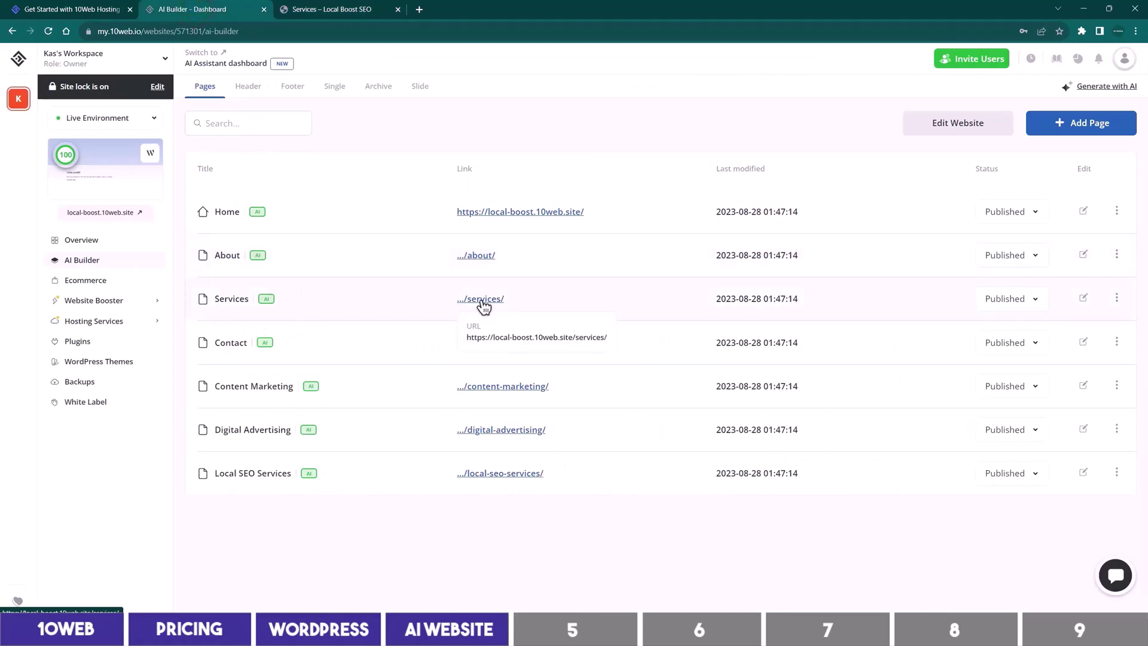
click(346, 12)
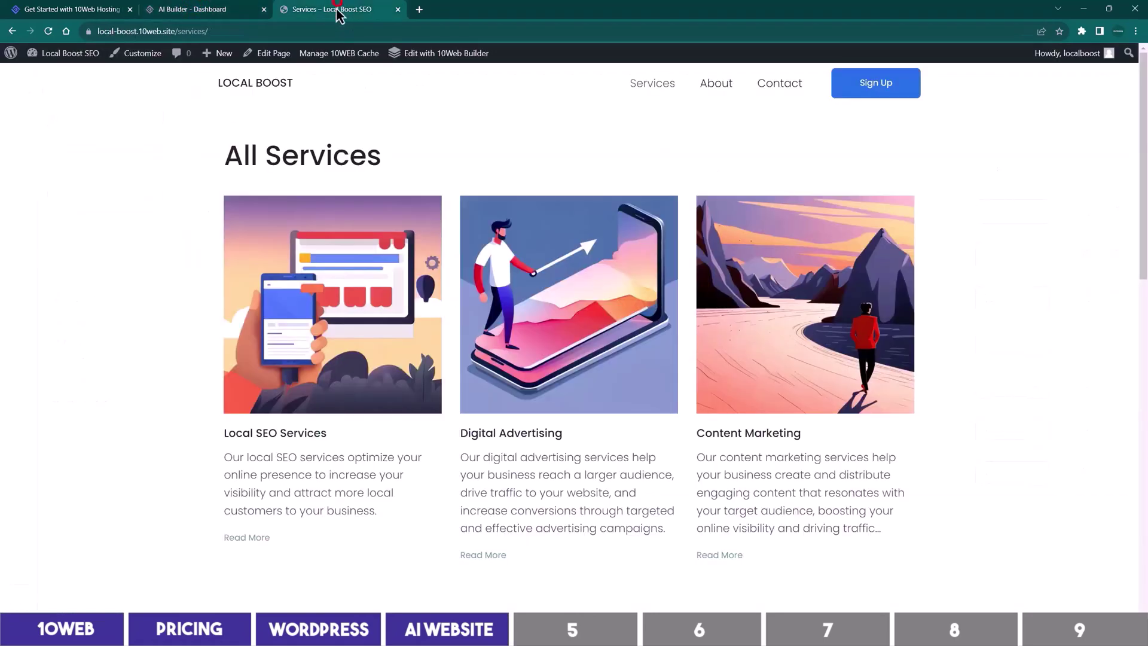
click(231, 31)
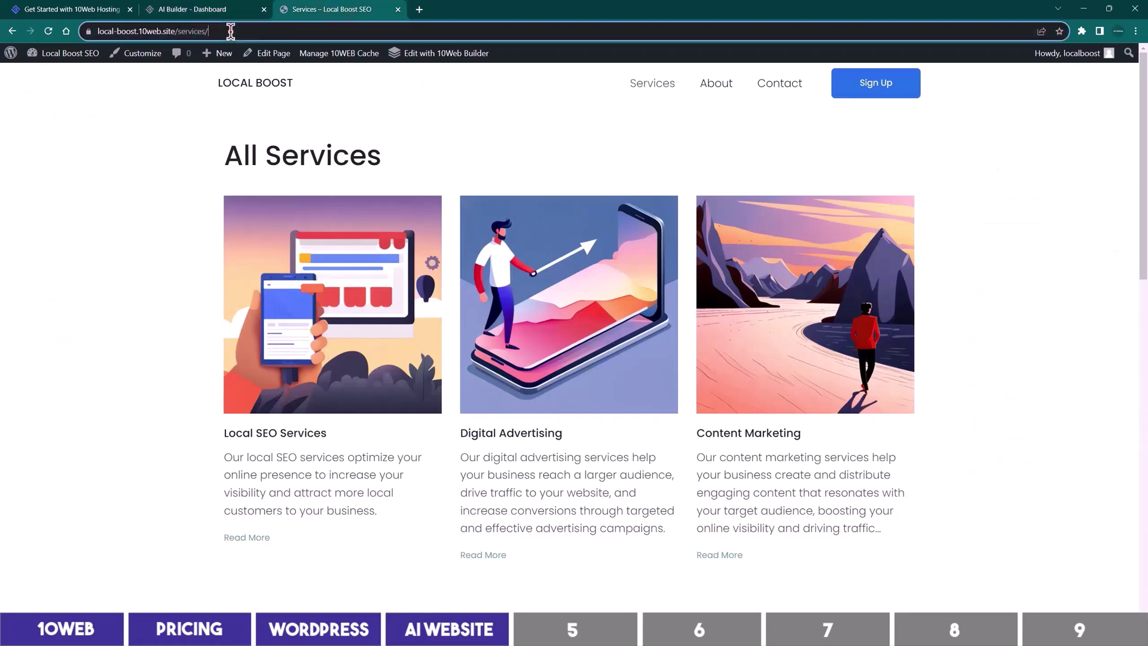
click(176, 148)
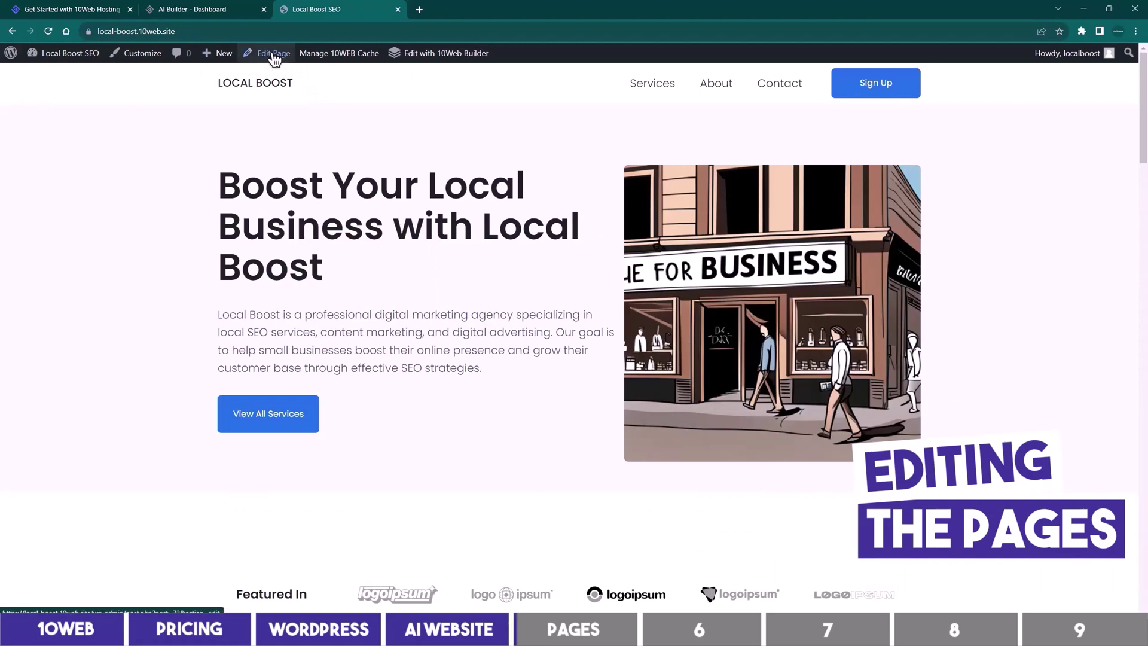
- In 10Web Builder, change the hero heading to 'Rank Your Local Business with Local Boost SEO'
click(442, 55)
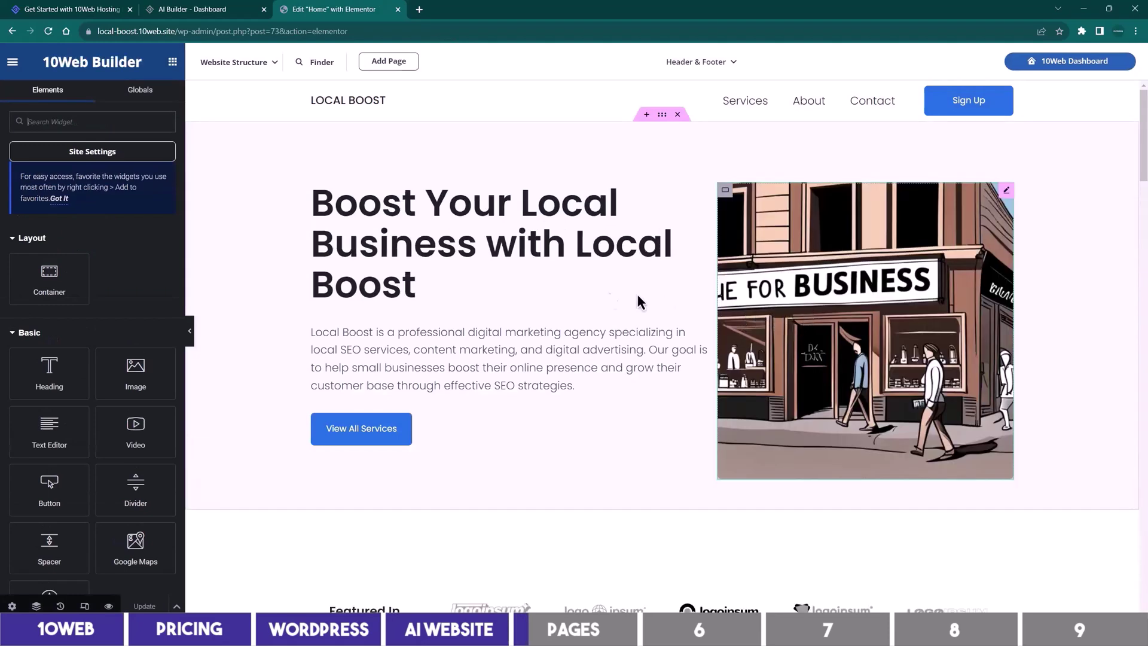
click(525, 284)
text(SEO)
drag(415, 201, 321, 204)
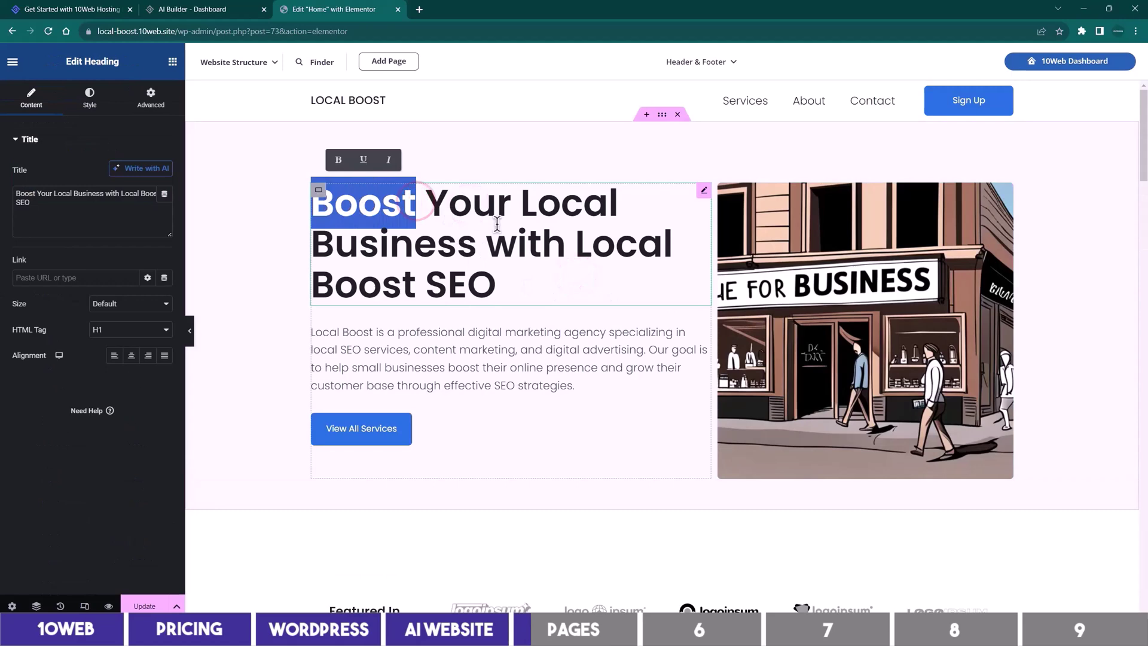
text(Rank)
- Shorten the hero intro paragraph with Write with AI's 'Make it shorter' and use the text
click(497, 383)
drag(158, 365, 97, 287)
click(97, 279)
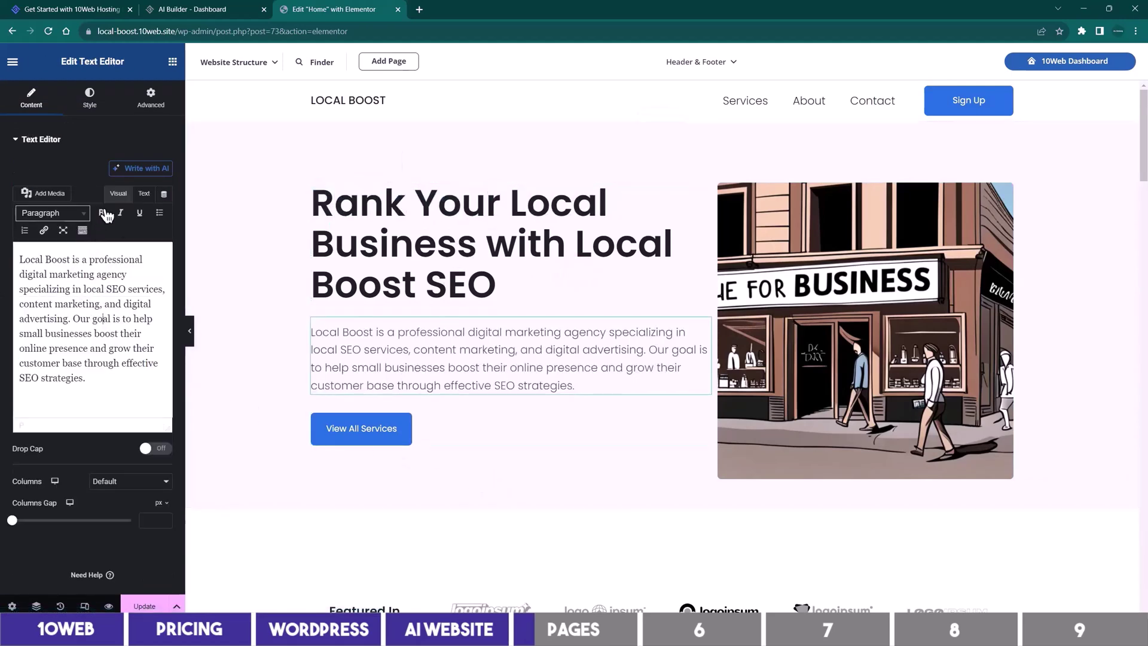
click(143, 168)
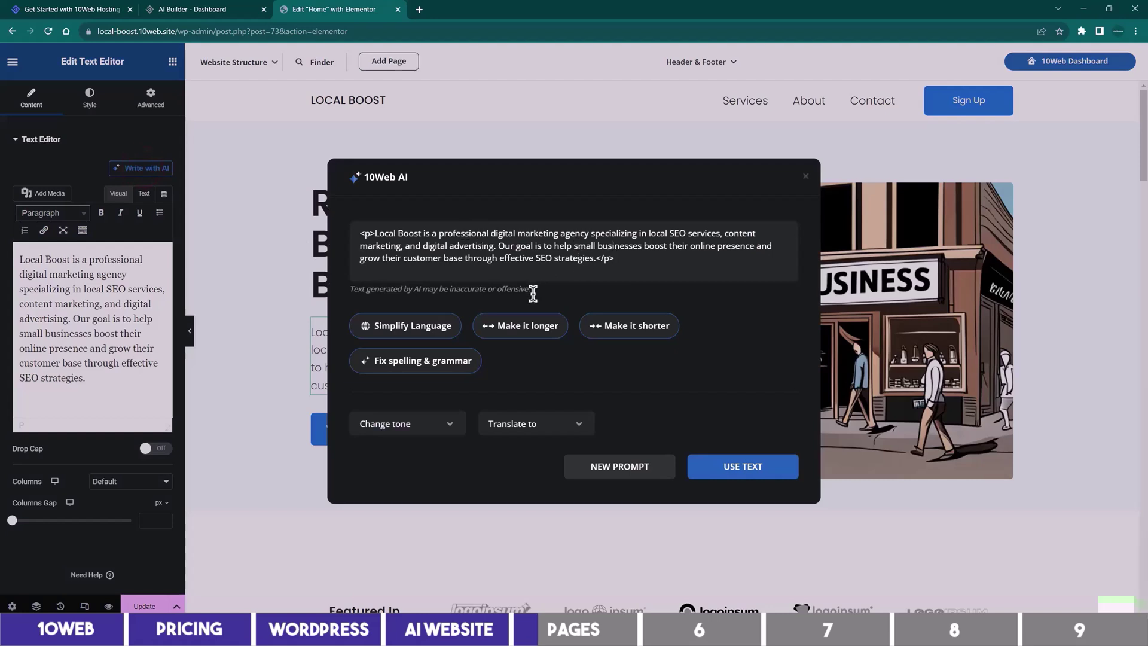
click(625, 336)
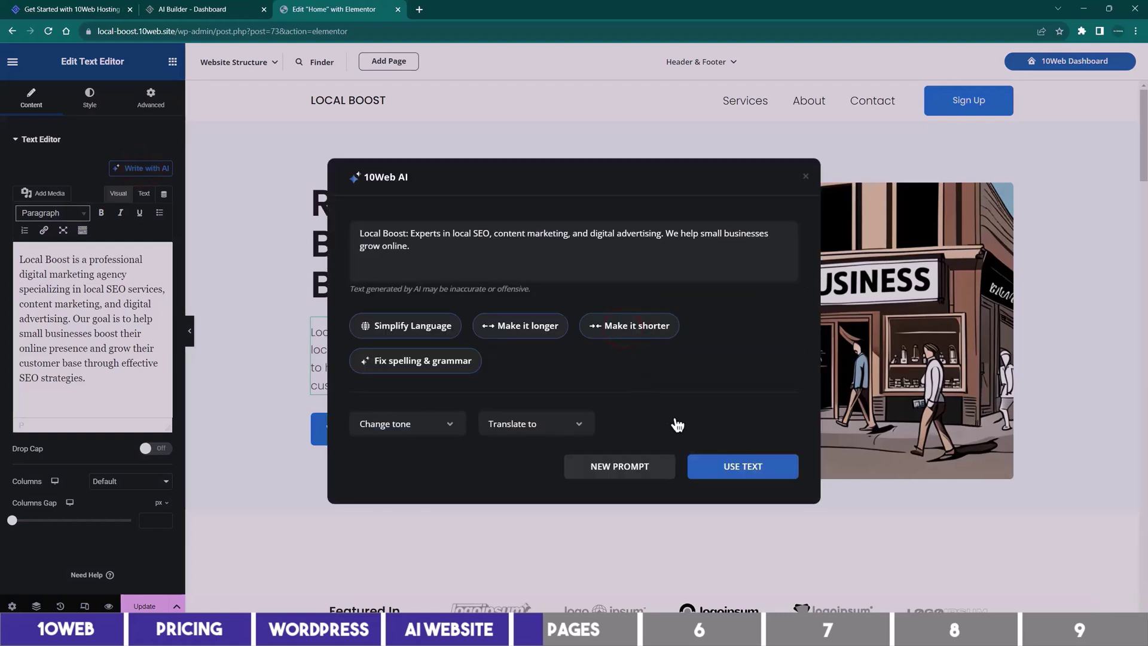
click(730, 468)
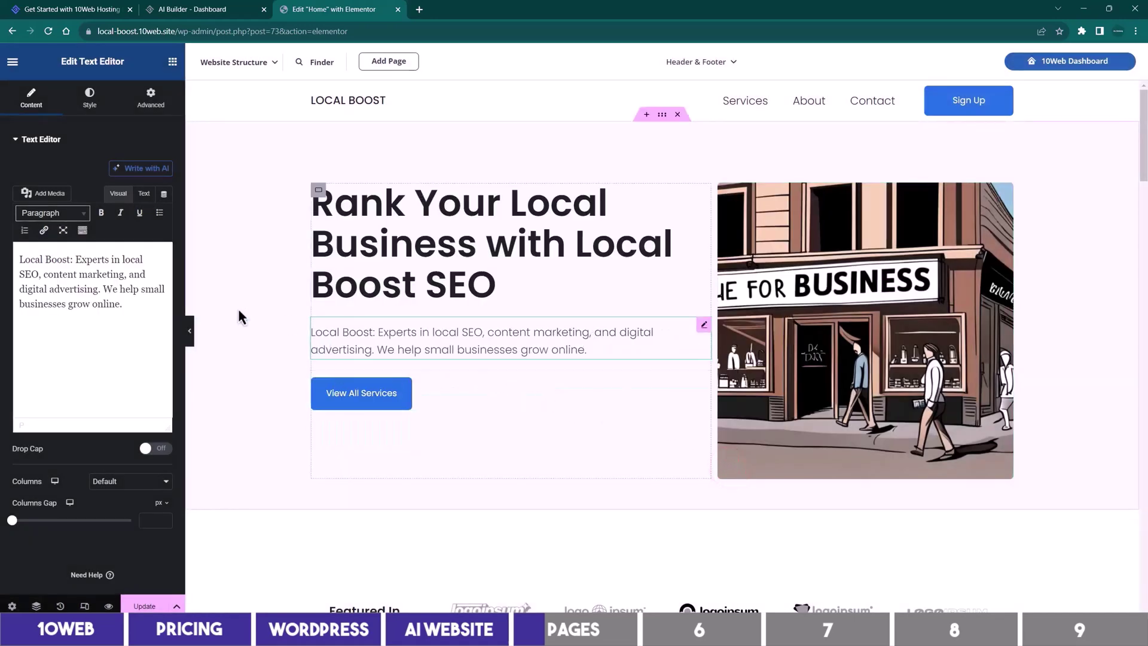
click(150, 168)
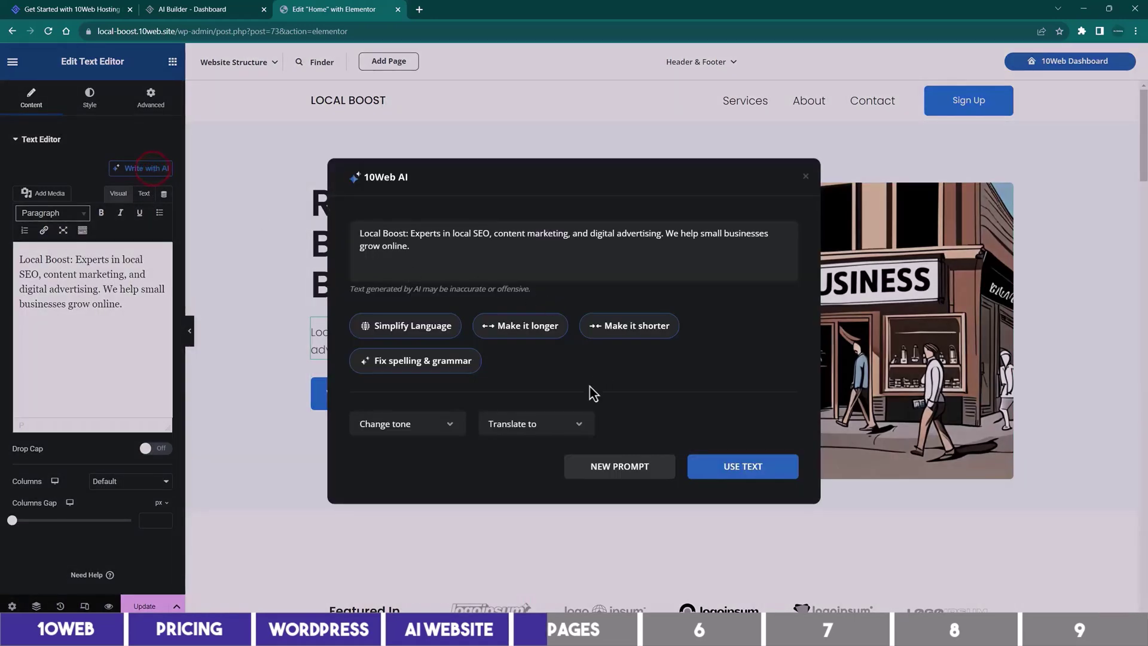
click(651, 475)
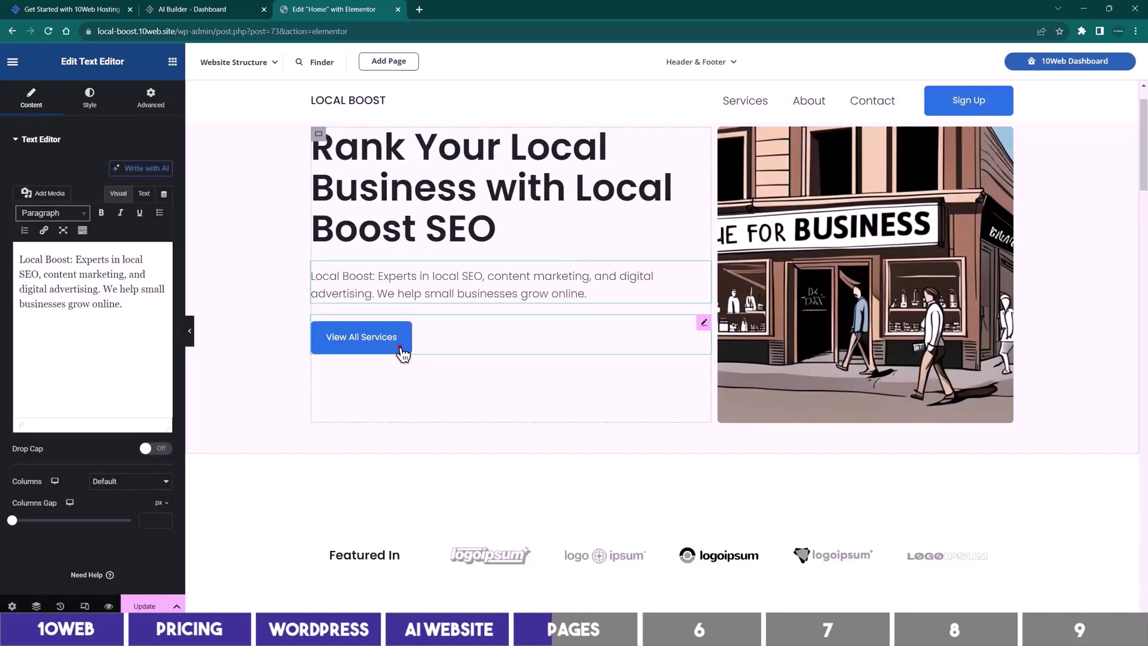
- Make the View All Services button Large with background color #E222AC
click(402, 353)
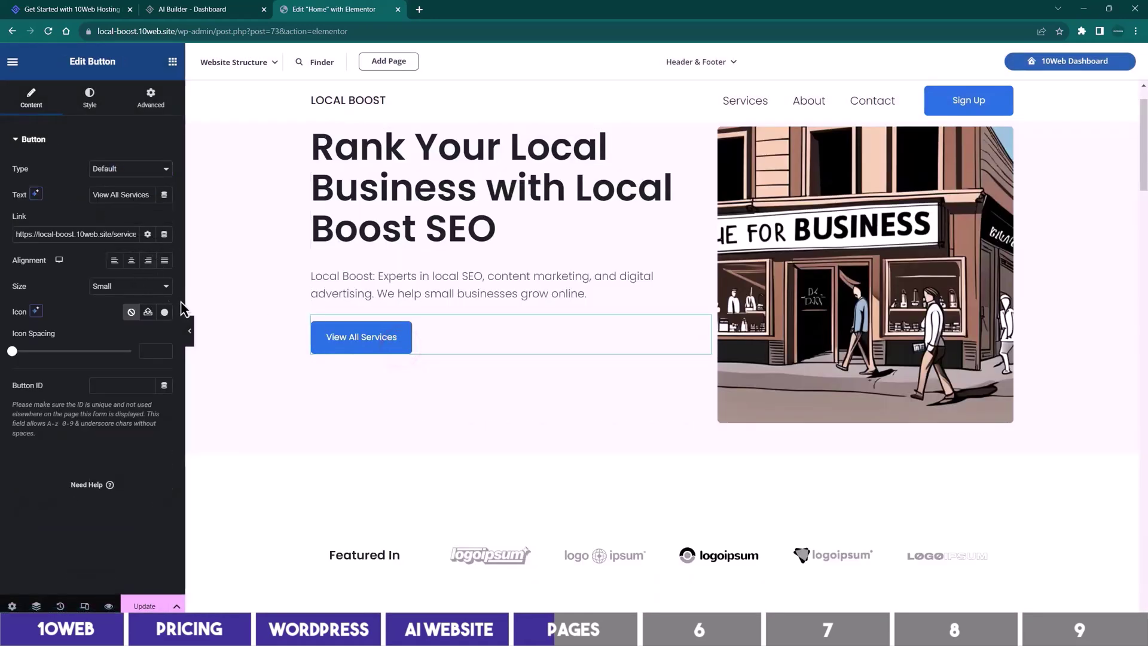
click(129, 286)
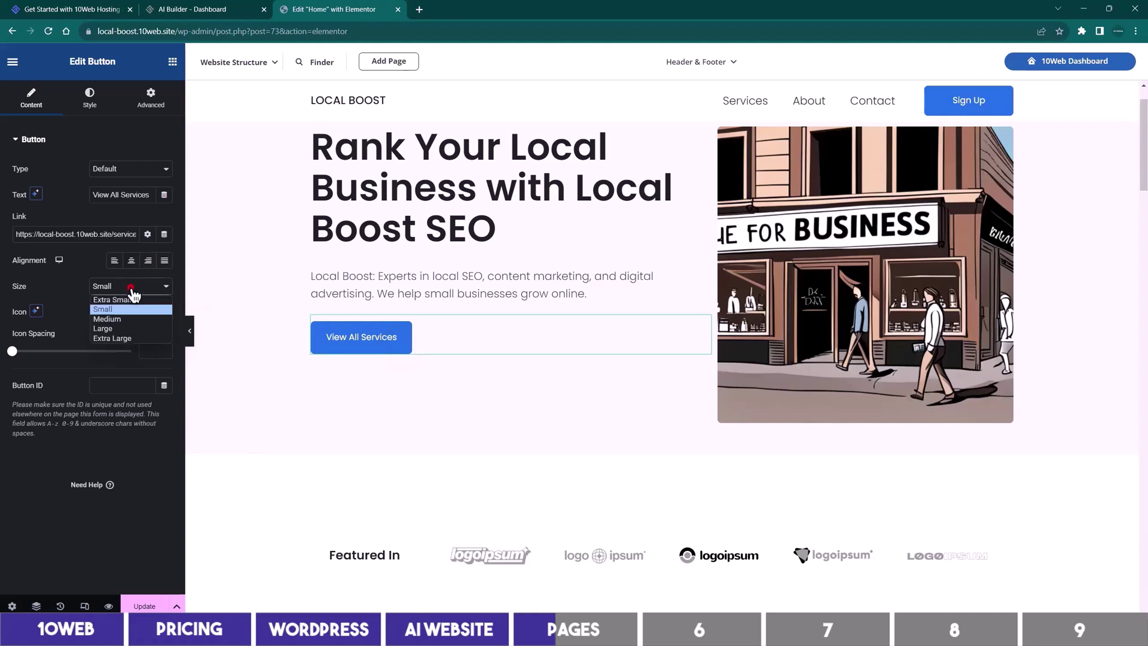
click(108, 319)
click(127, 286)
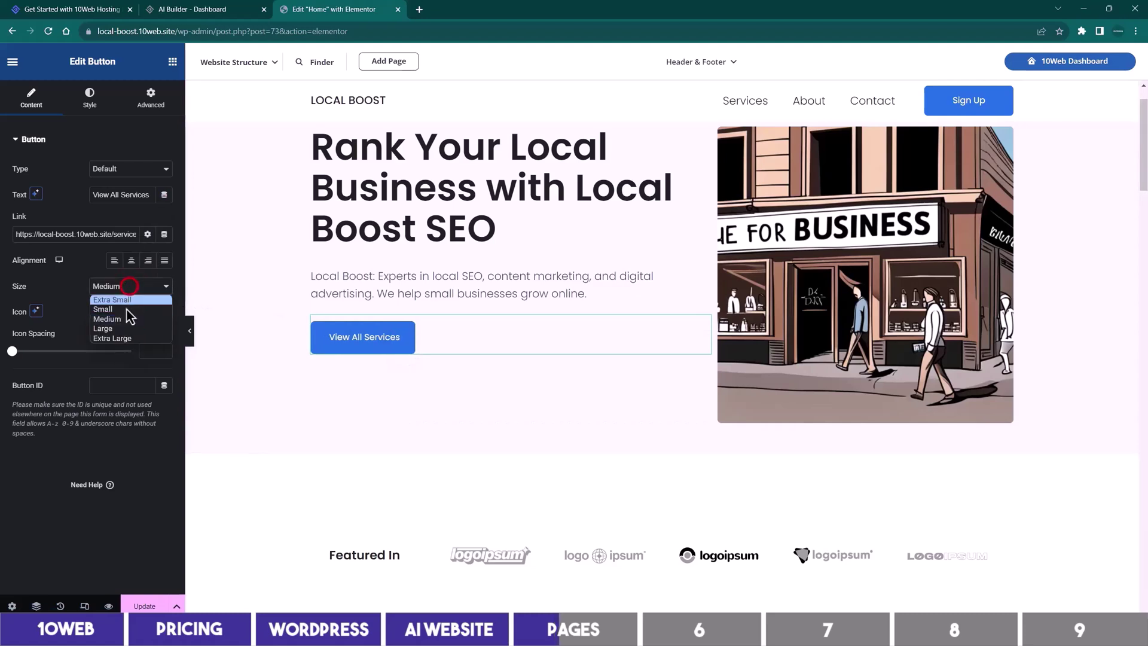
click(121, 330)
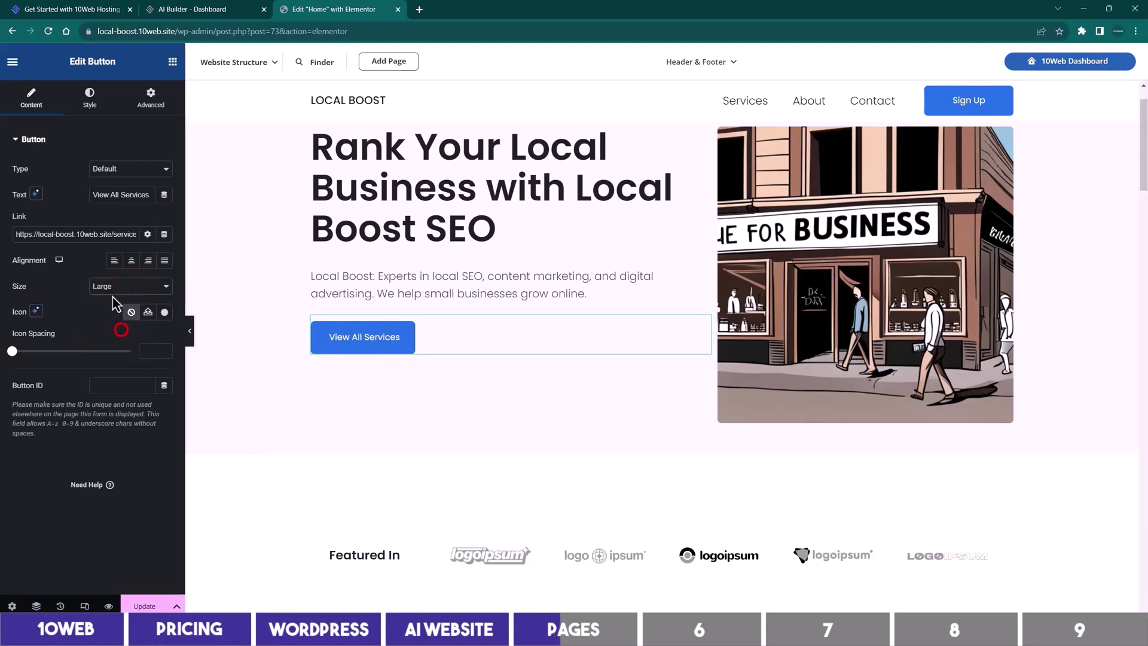
click(95, 107)
click(163, 298)
click(218, 448)
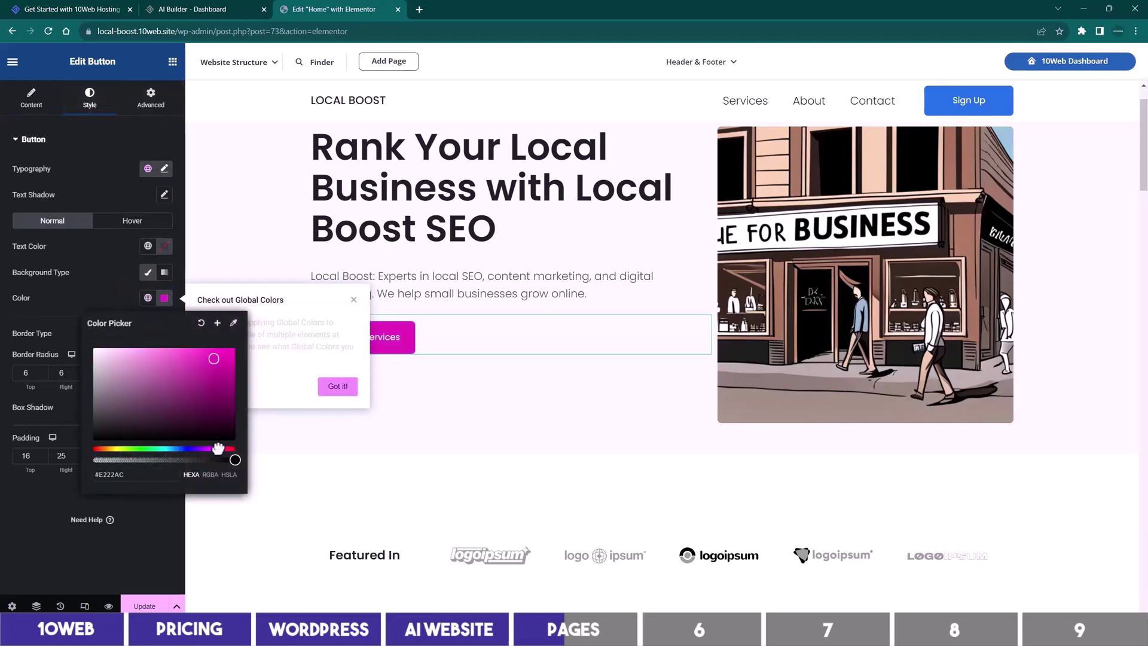
- Delete the Featured In logo strip and insert an empty section above Our team
scroll(666, 292, down, 5)
drag(662, 283, 671, 392)
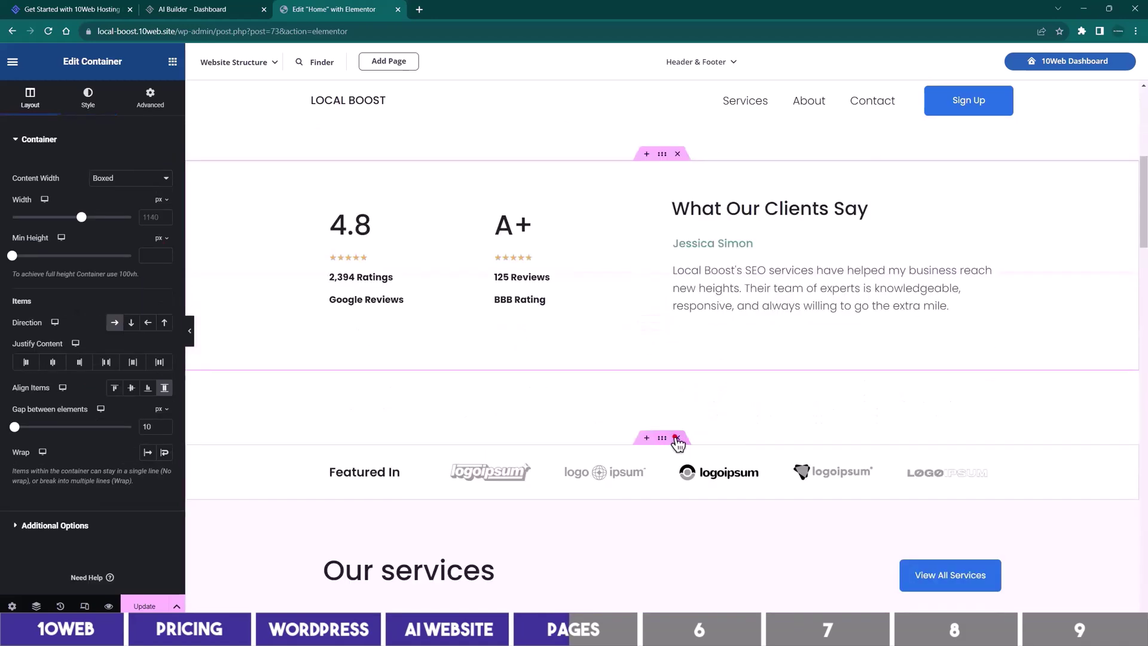
click(678, 440)
scroll(666, 345, down, 5)
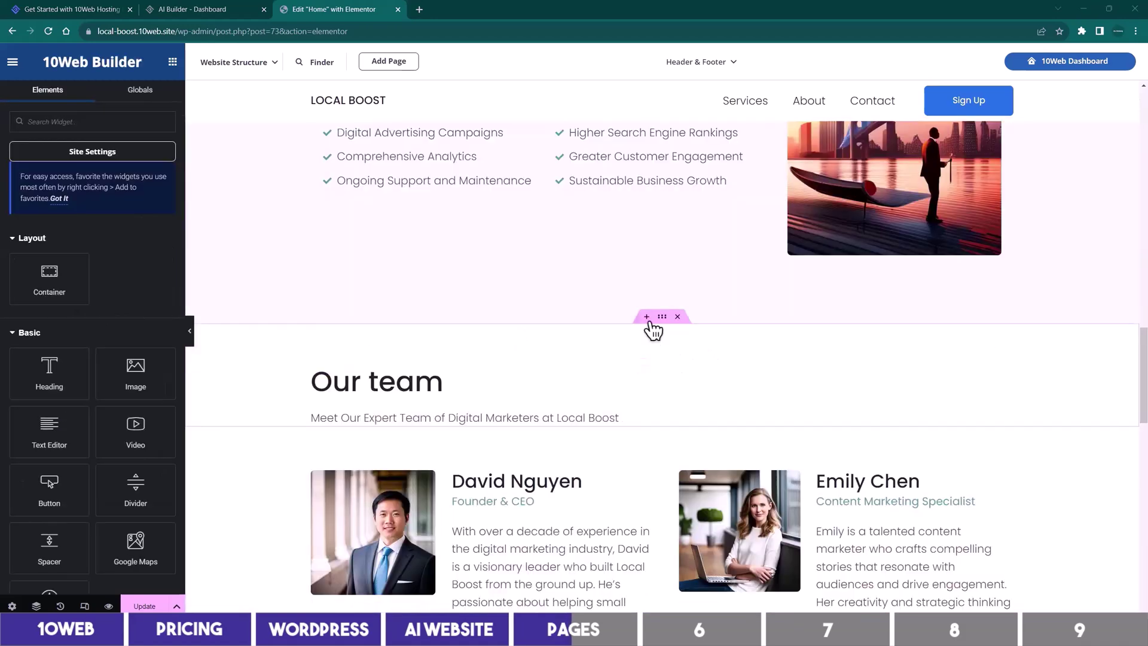
click(647, 317)
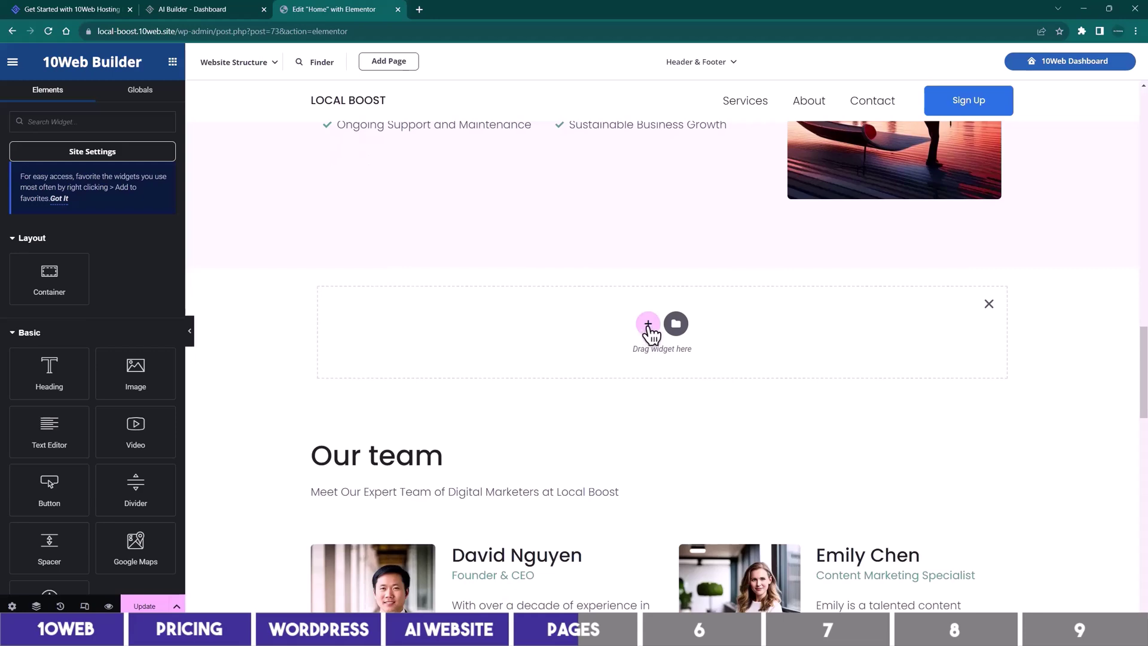
- Give the new section a two-column structure and drop a Google Maps widget into the left column
click(648, 324)
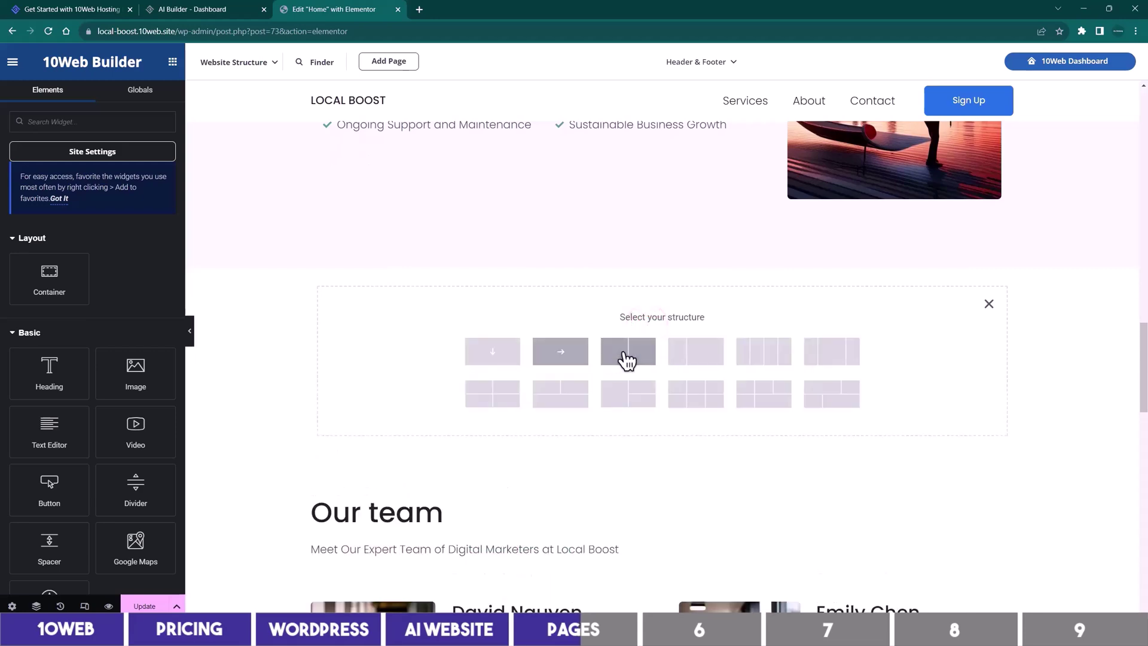
click(631, 353)
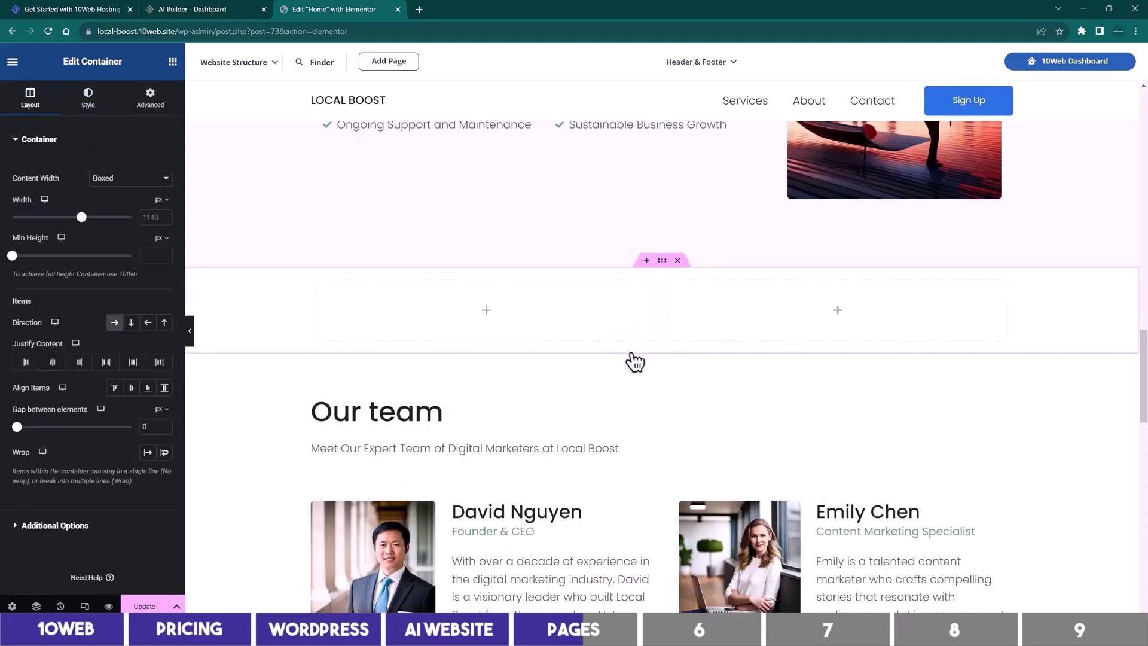
click(486, 310)
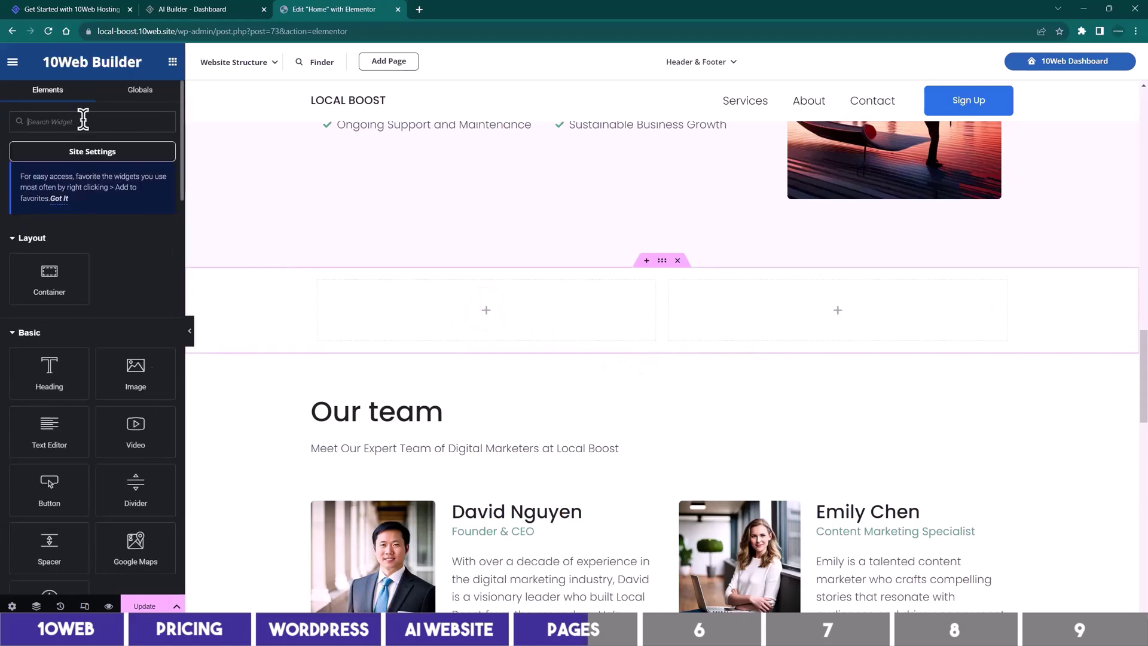
scroll(133, 266, down, 5)
scroll(132, 269, down, 10)
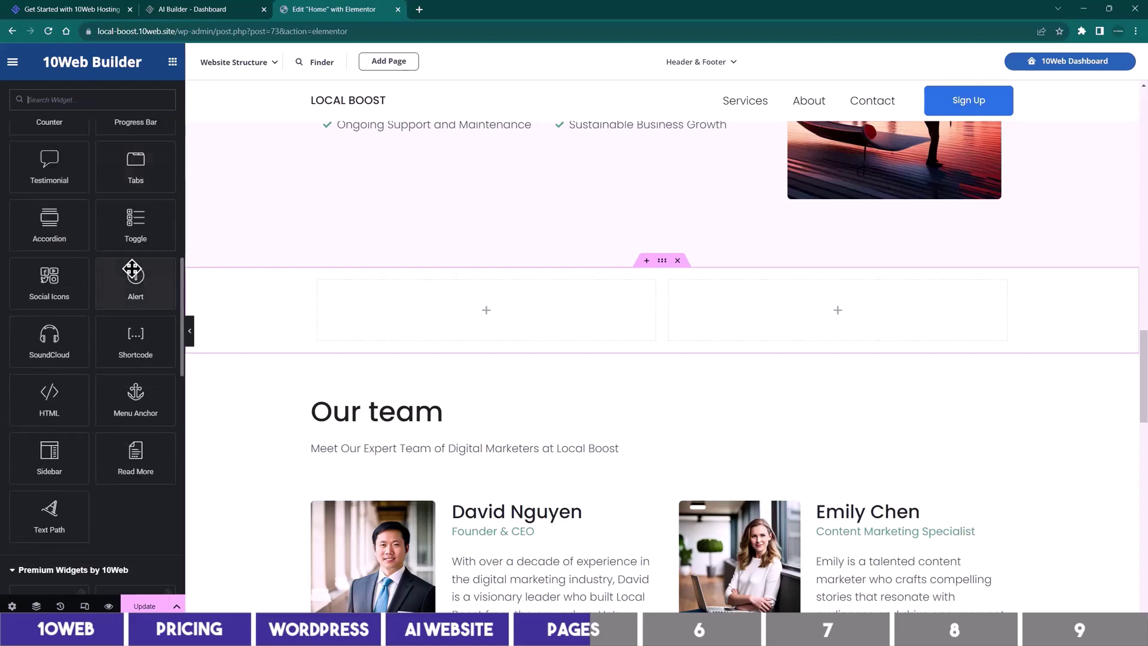
scroll(105, 359, down, 5)
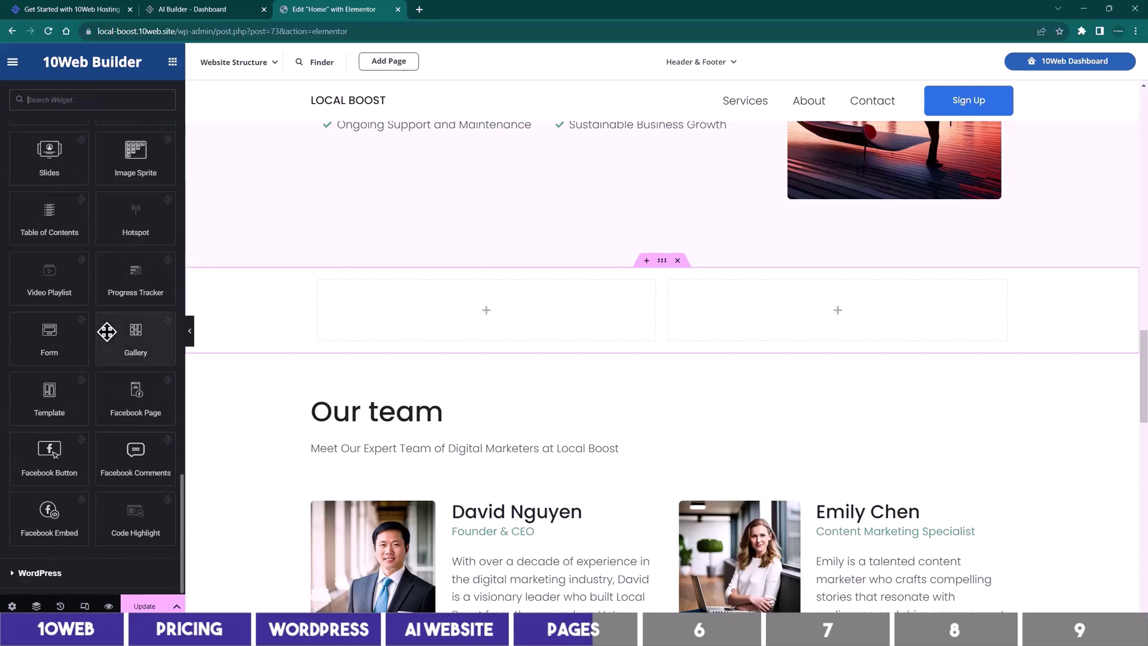
scroll(105, 323, up, 15)
scroll(114, 313, up, 5)
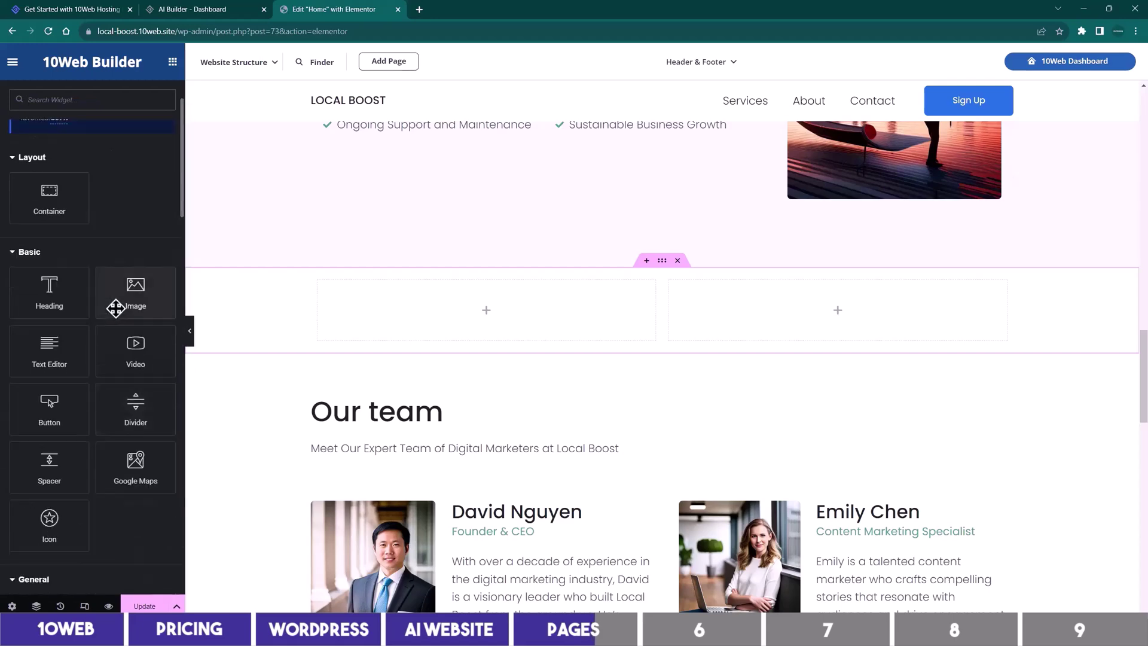
drag(149, 463, 419, 306)
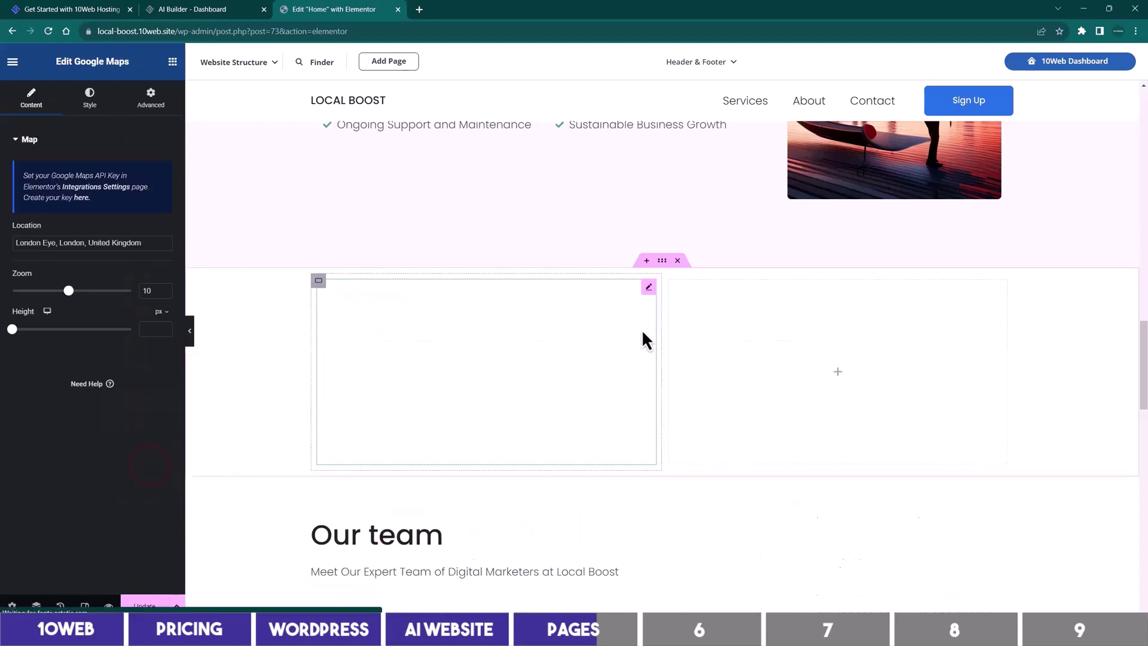
- Add a Heading reading '1234 SEO Lane, Techville, CA 98765' to the right column
click(839, 373)
drag(71, 346, 772, 367)
triple_click(777, 358)
text(1234 SEO Lane, Techville, CA 98765)
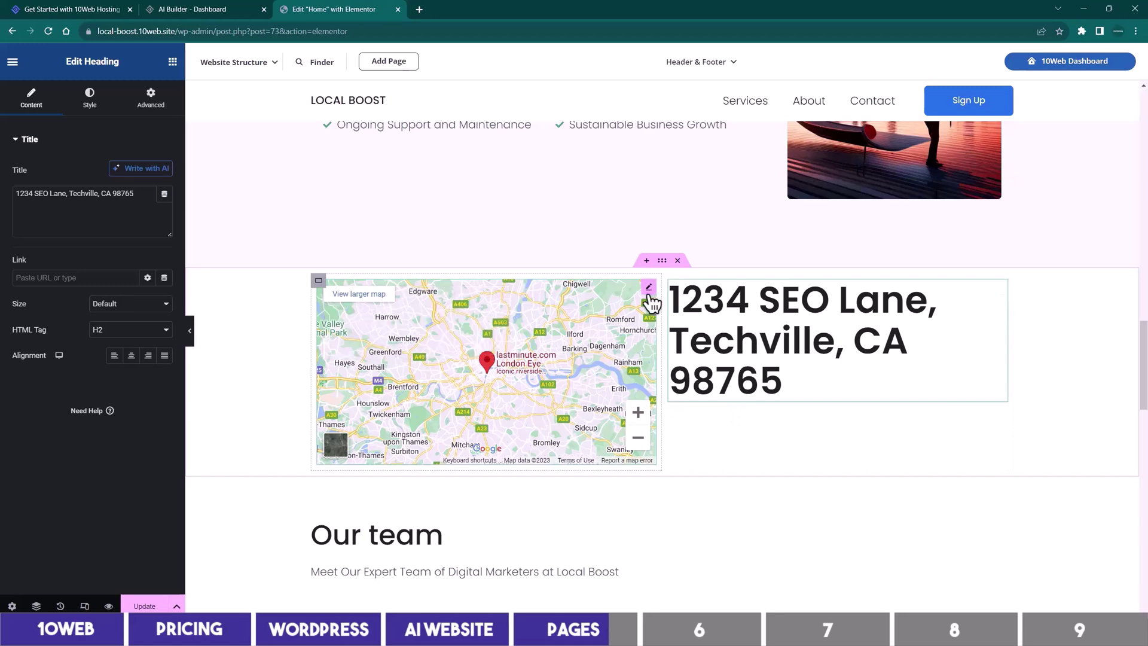
- Open the map's settings, then select the empty section above the newsletter
click(648, 287)
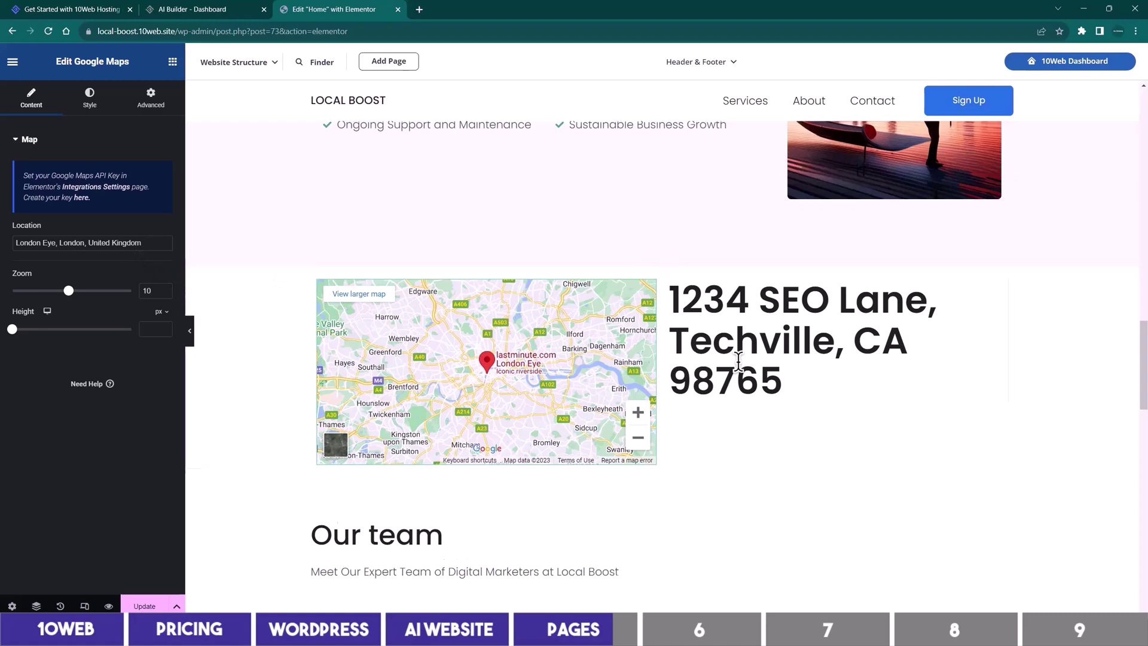
scroll(742, 365, down, 5)
click(835, 320)
scroll(836, 320, down, 18)
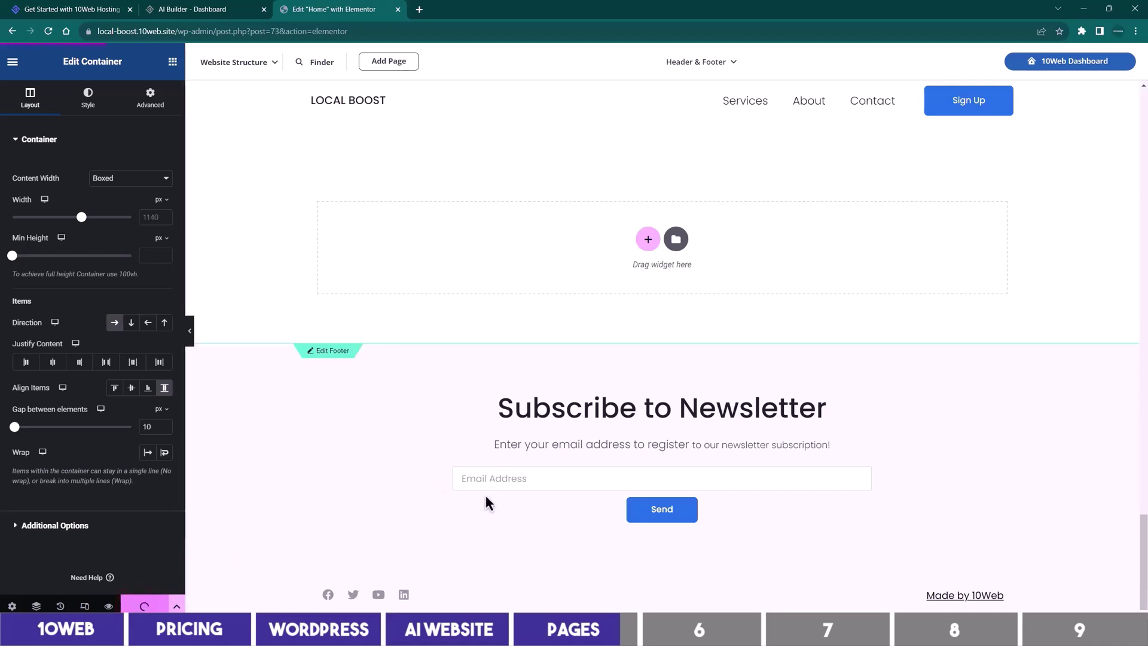
- Start adding a page in AI Builder, browsing the blank and pre-made Contact Us options
scroll(679, 348, up, 20)
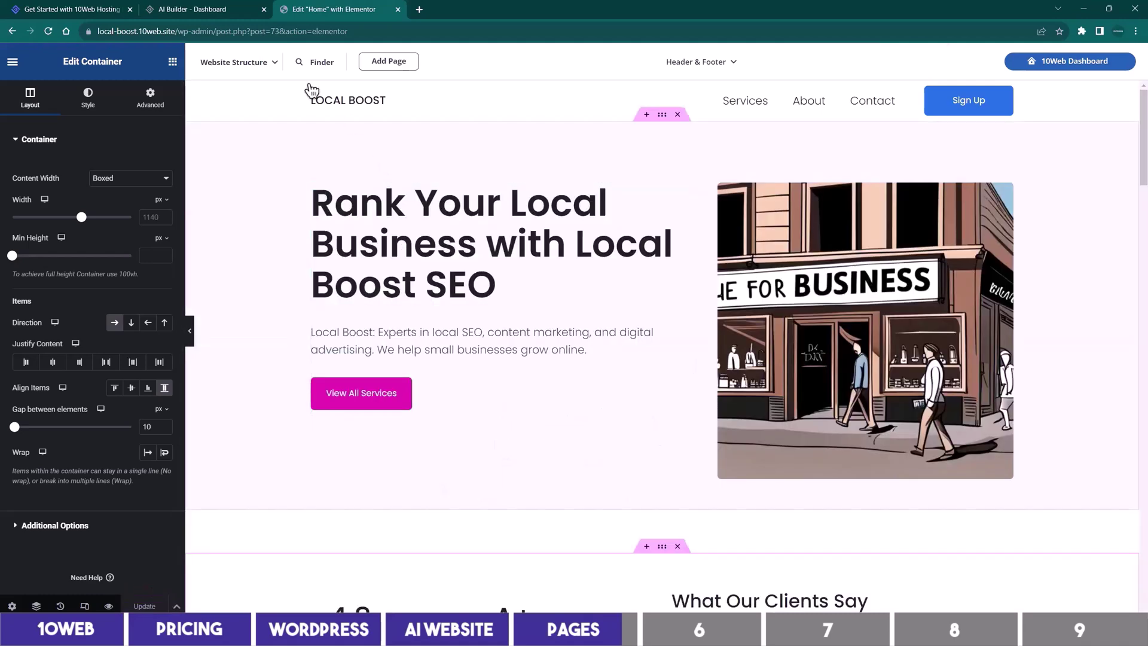
click(190, 10)
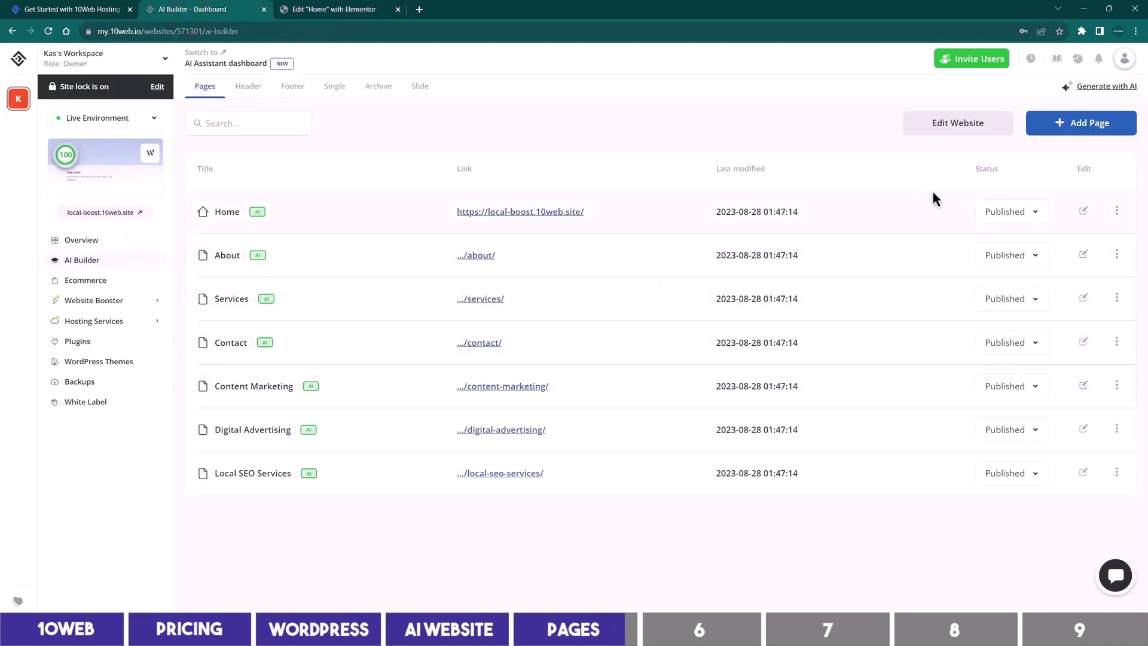
click(1073, 126)
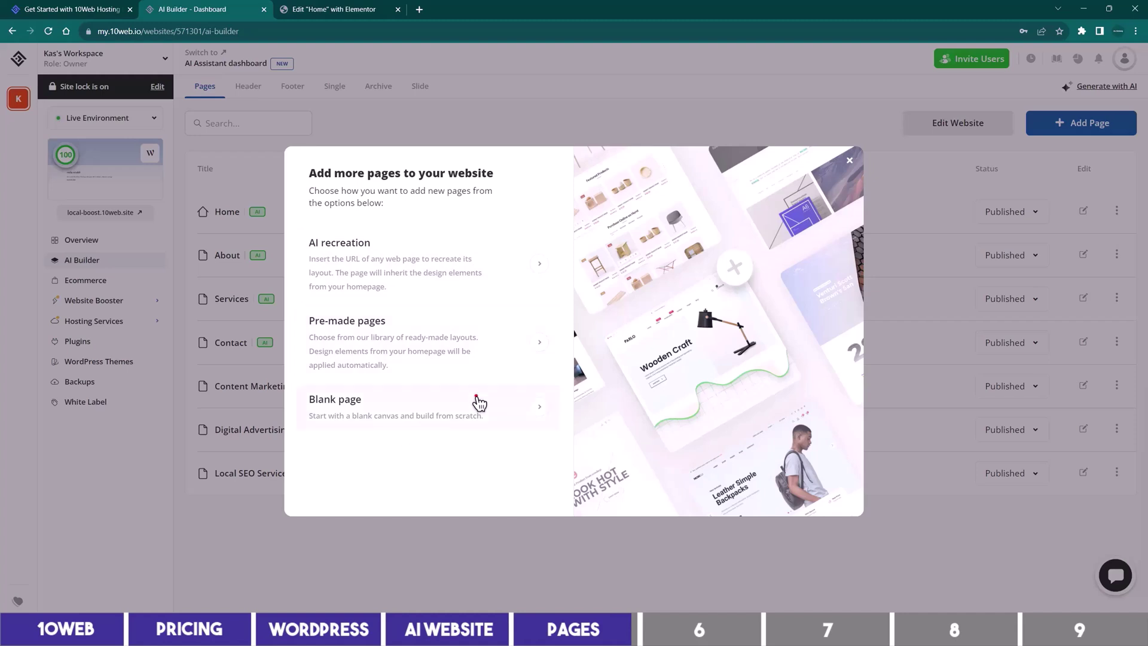
click(476, 399)
click(315, 174)
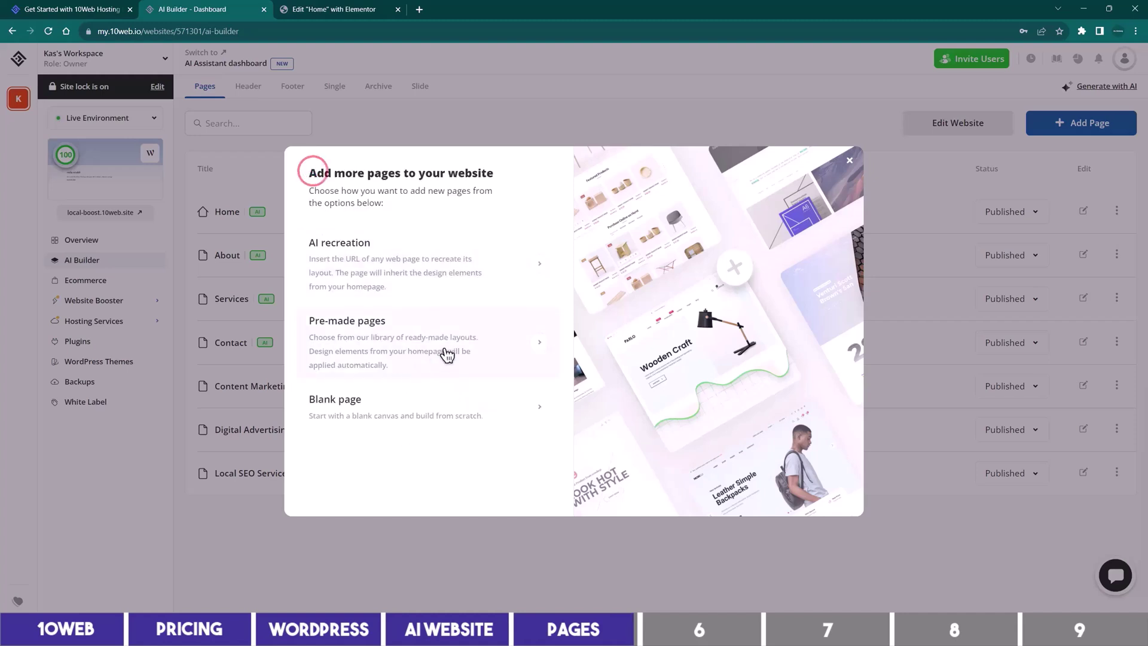
click(444, 349)
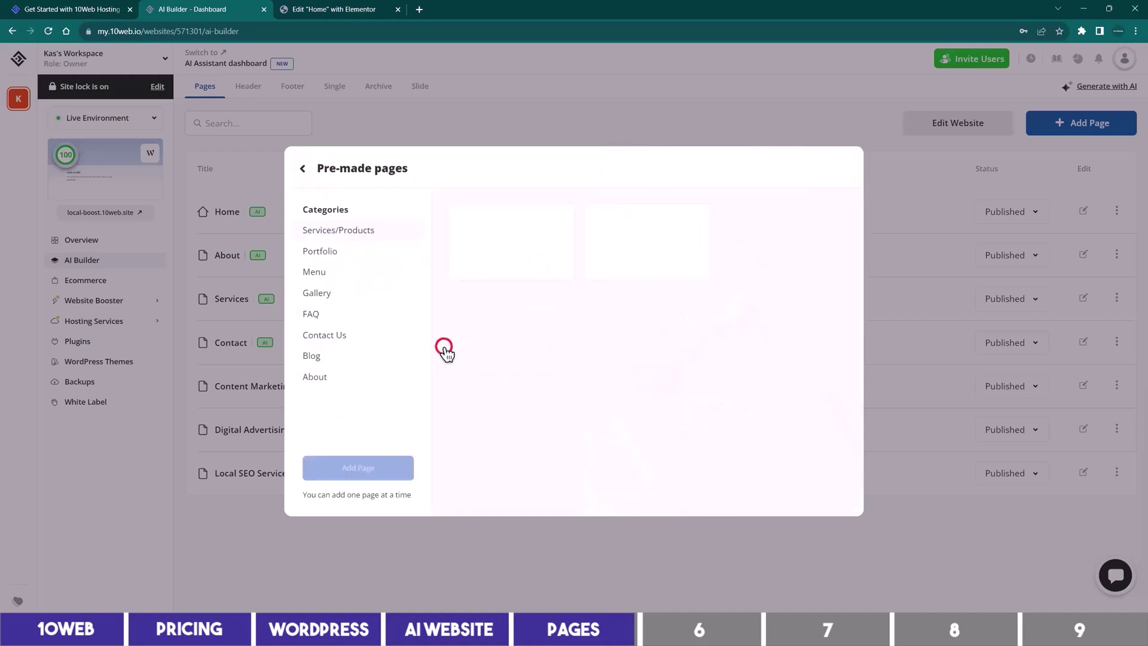
click(352, 336)
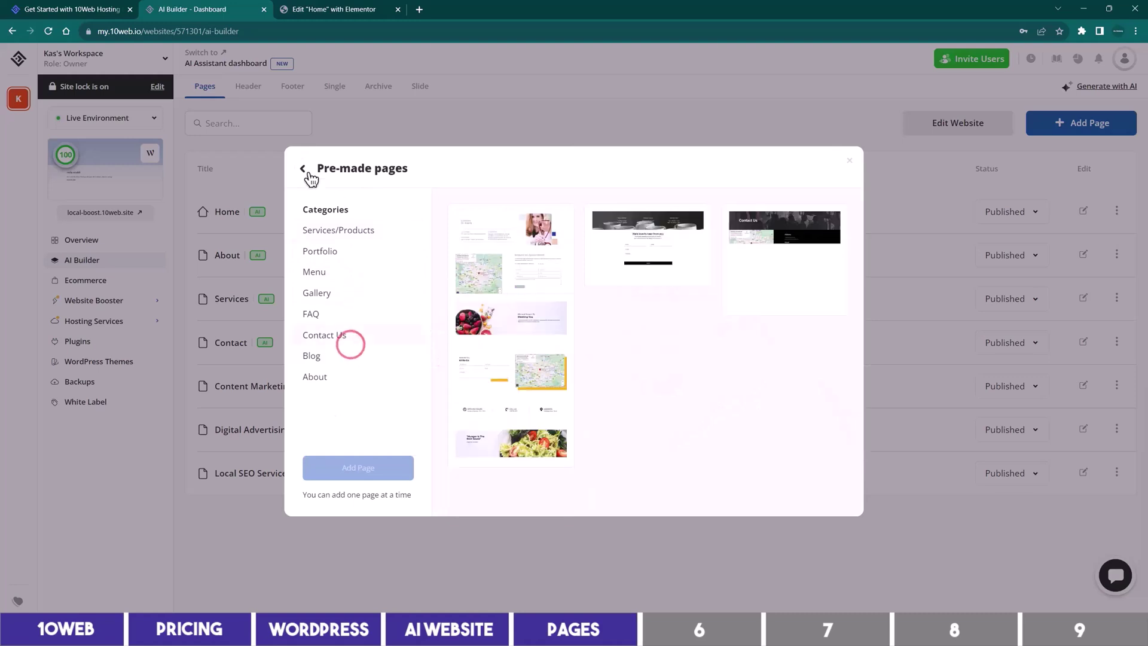
click(303, 167)
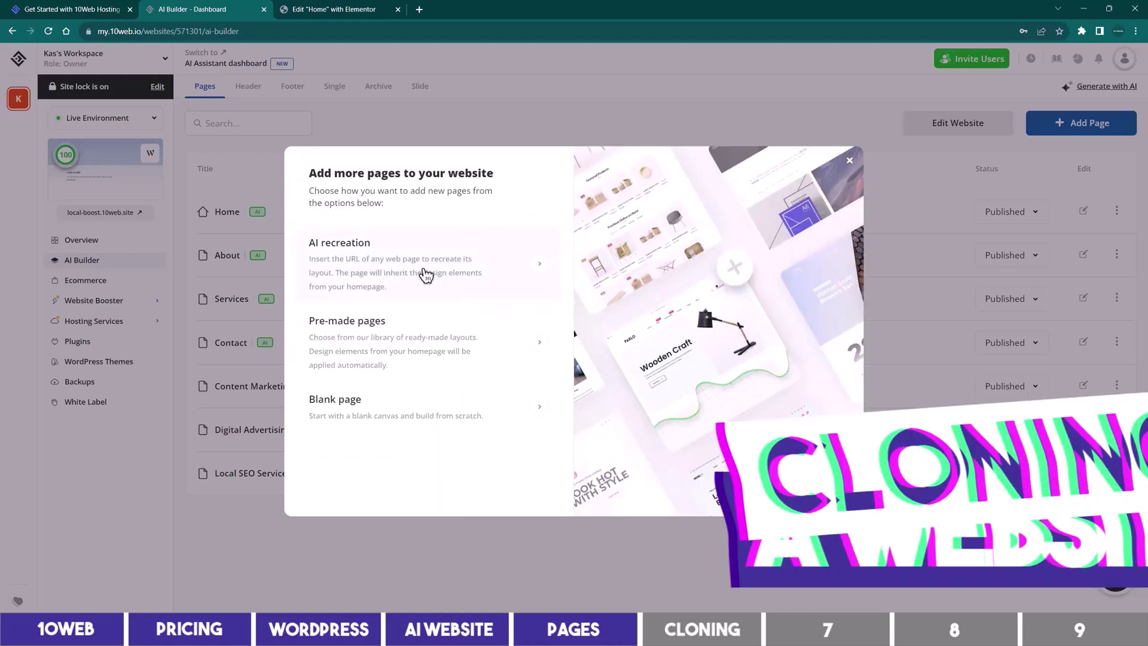
click(442, 270)
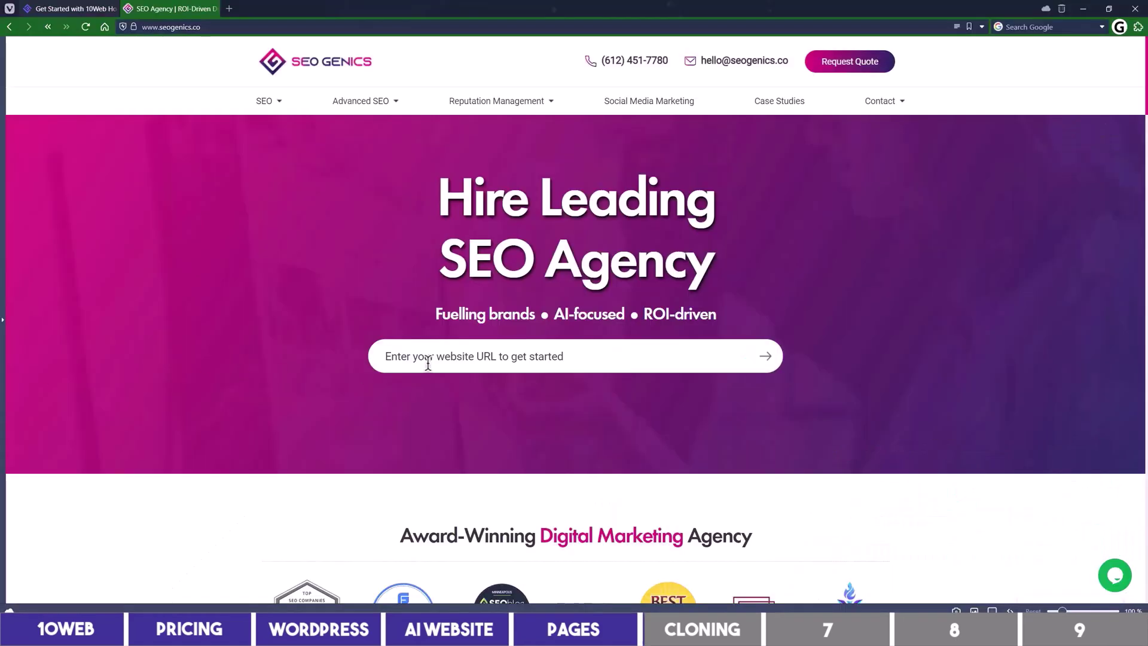
click(260, 27)
key(ctrl+c)
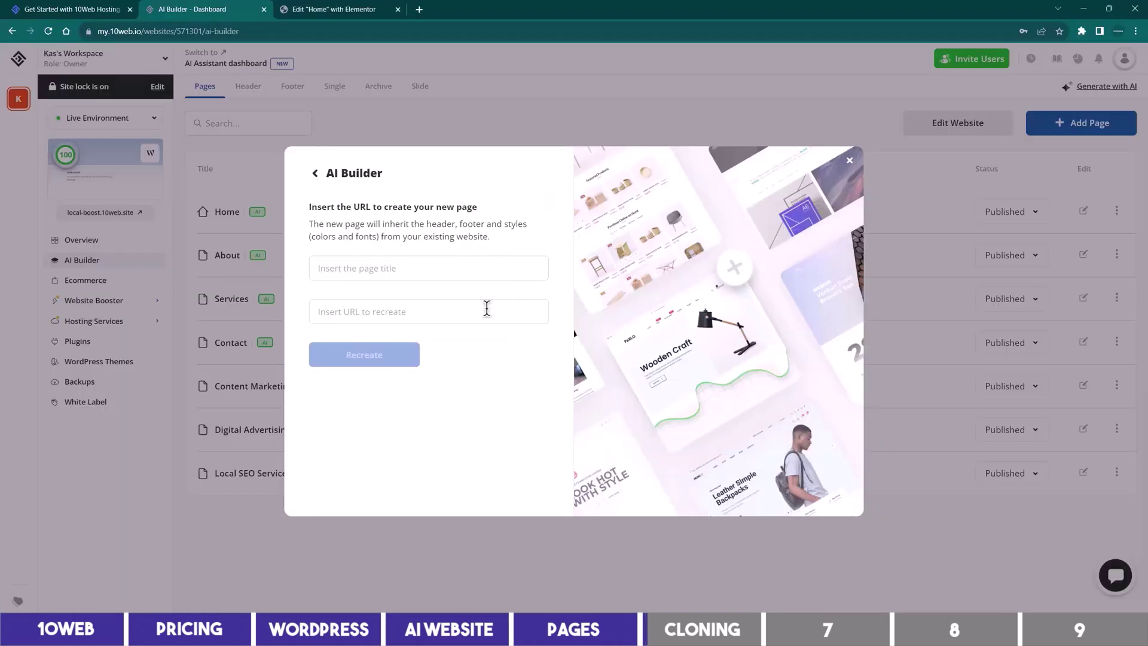
click(487, 308)
key(ctrl+v)
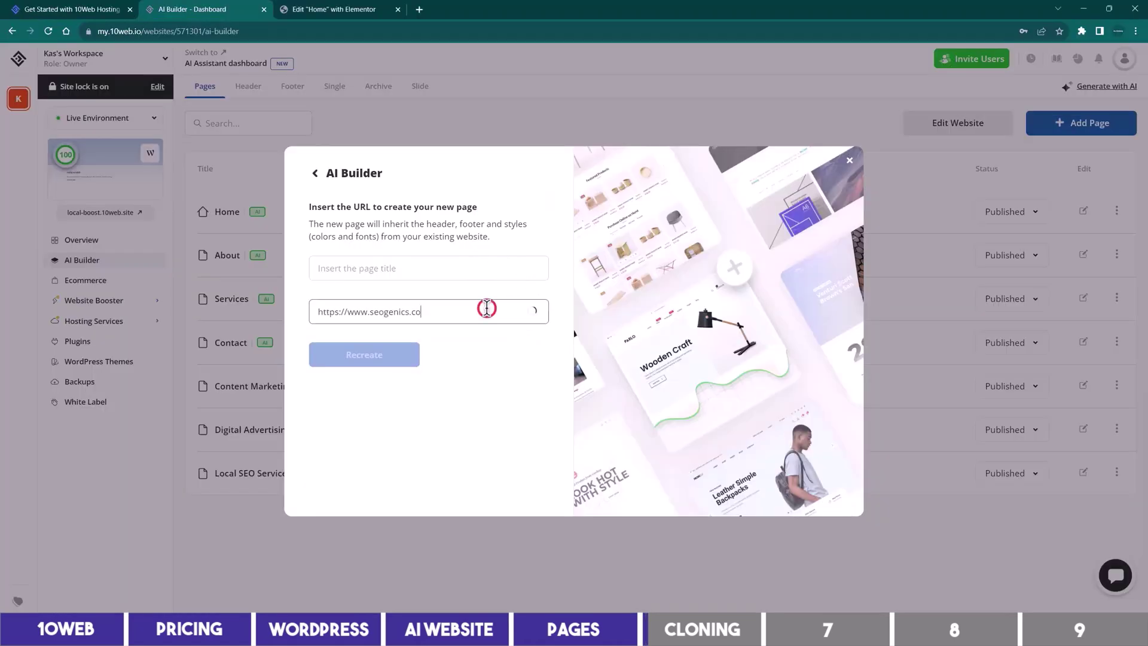
click(474, 270)
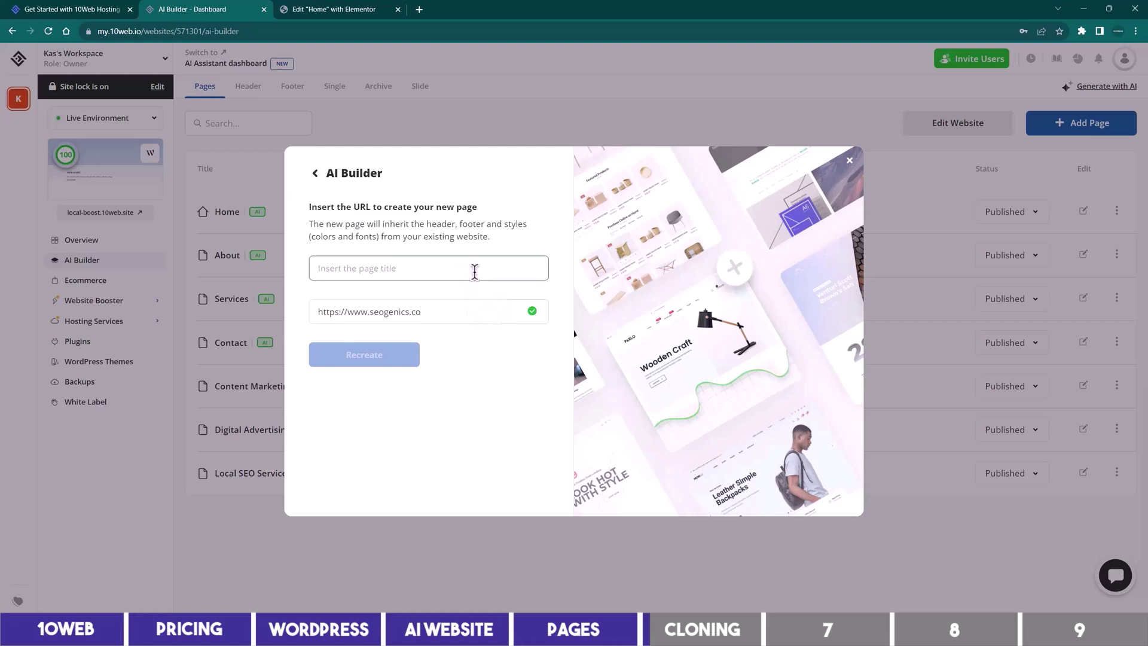
text(SEO Clone)
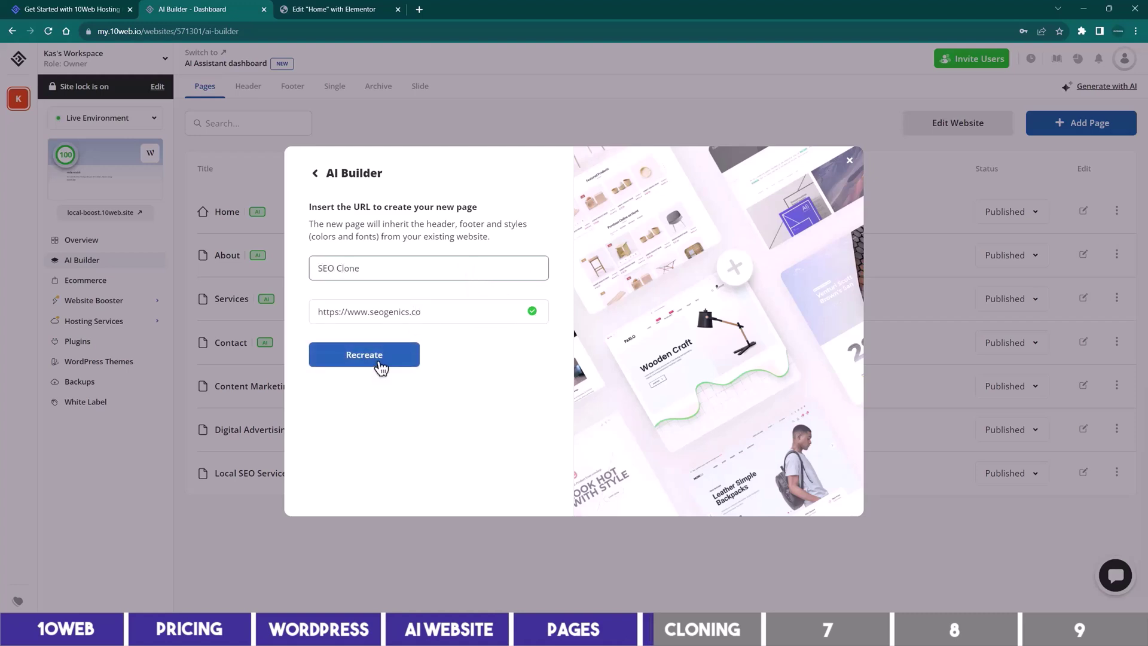
click(379, 366)
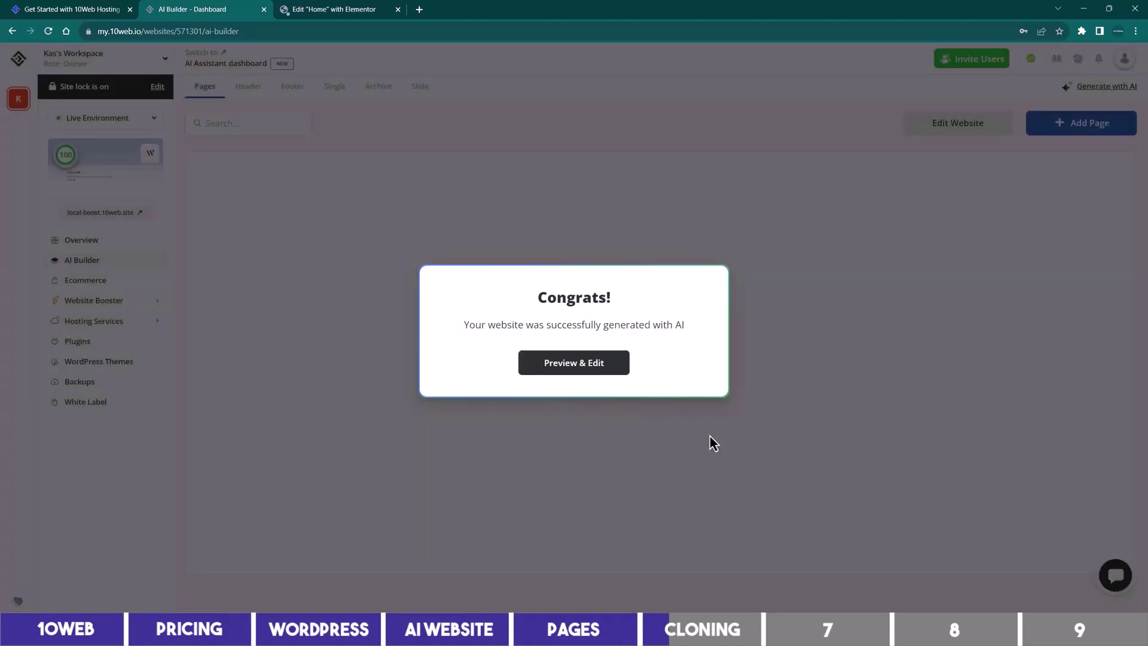
- Dismiss the success message and open the new SEO Clone page
click(534, 239)
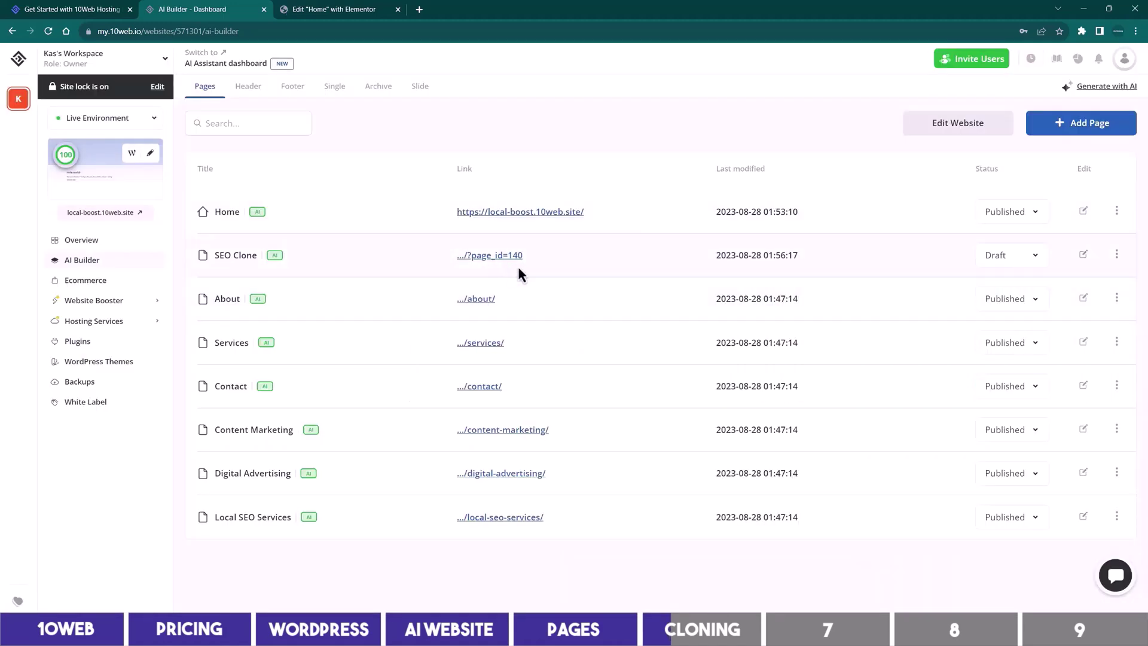
click(518, 256)
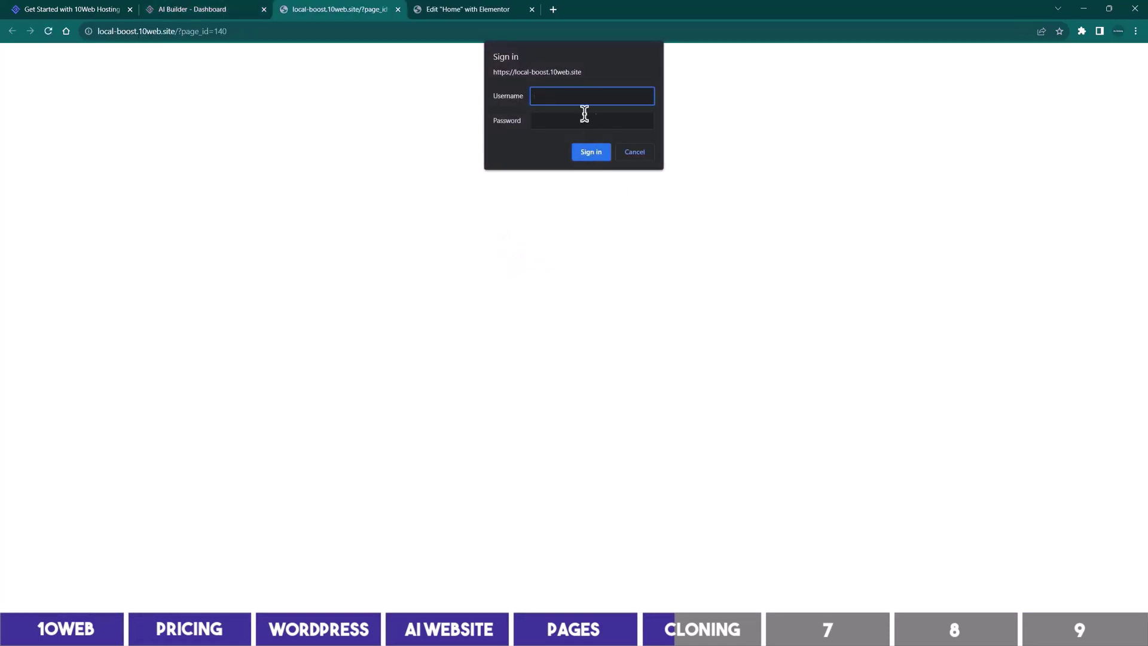
click(211, 13)
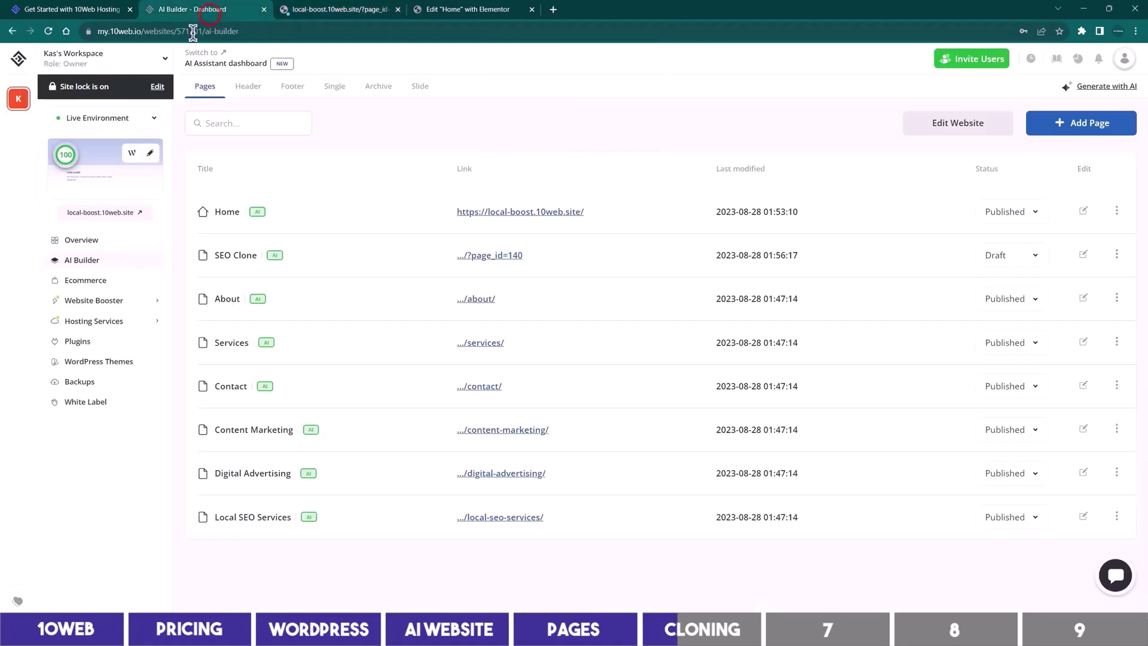
- Copy the site lock credentials, sign in to the protected preview, then close that tab
click(157, 89)
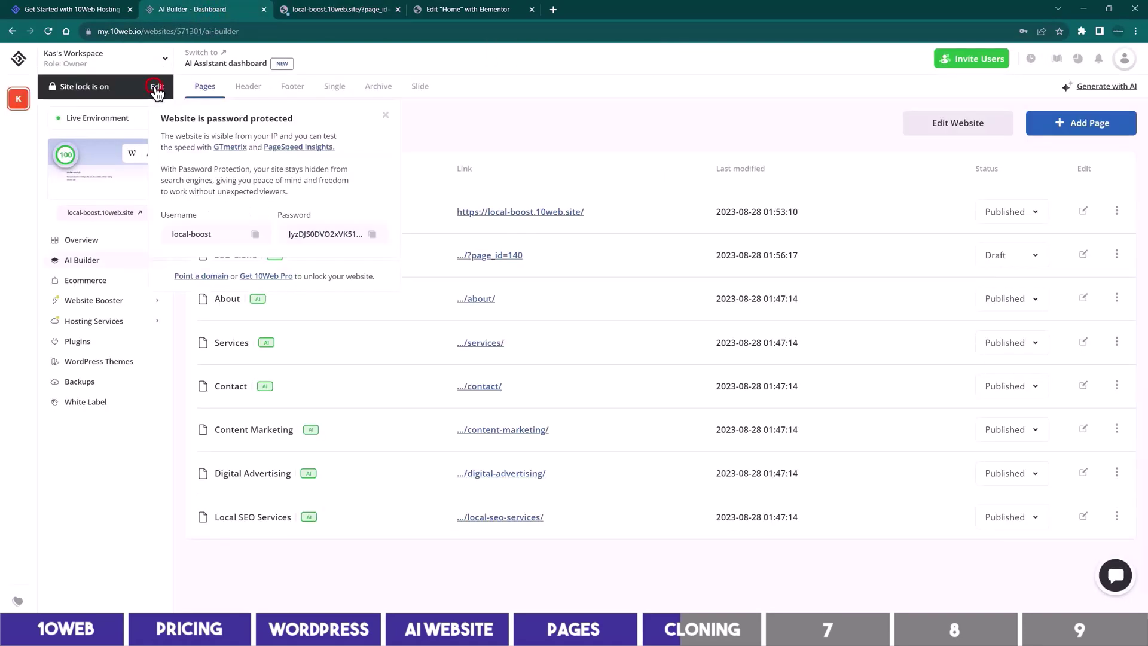
click(256, 234)
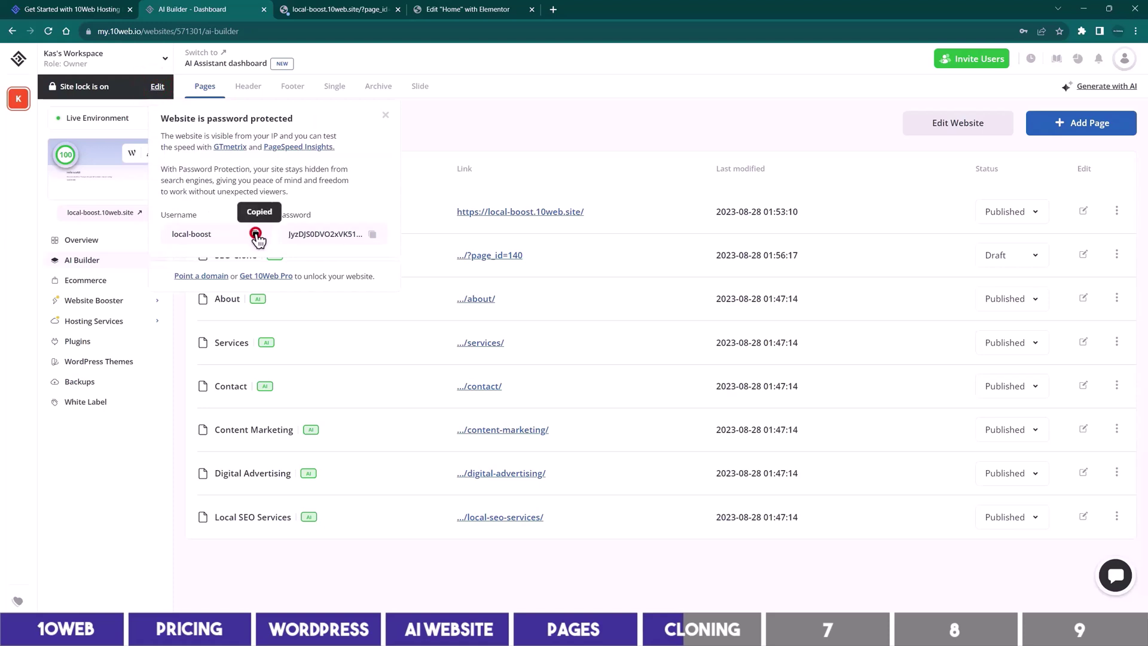
click(373, 234)
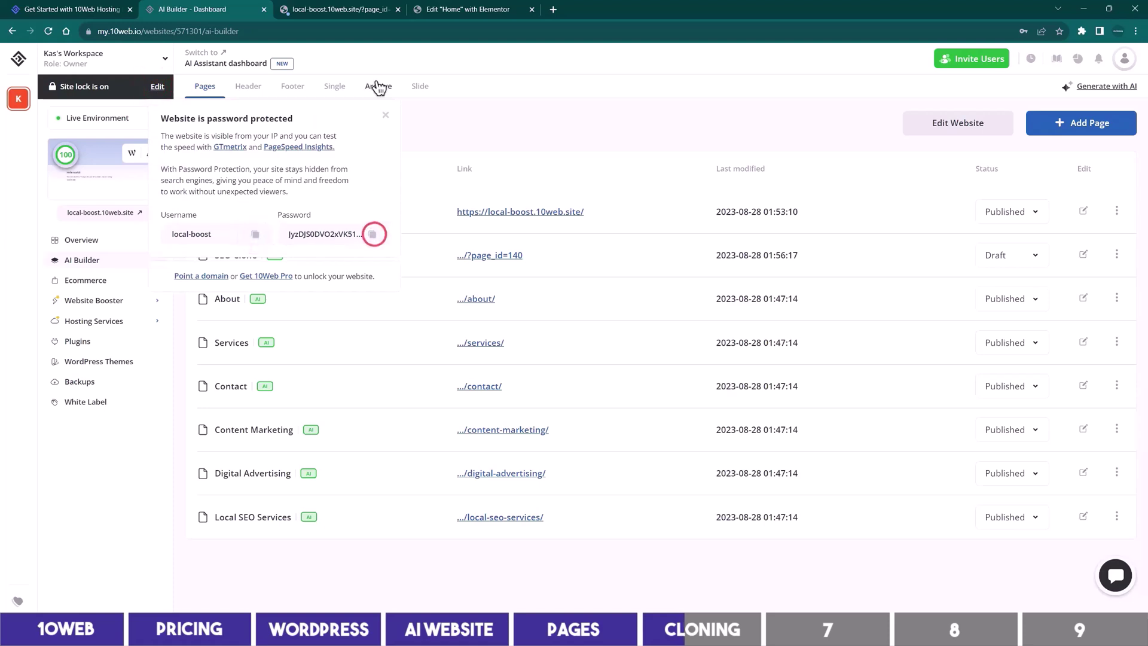
click(357, 11)
click(559, 120)
key(ctrl+v)
click(571, 97)
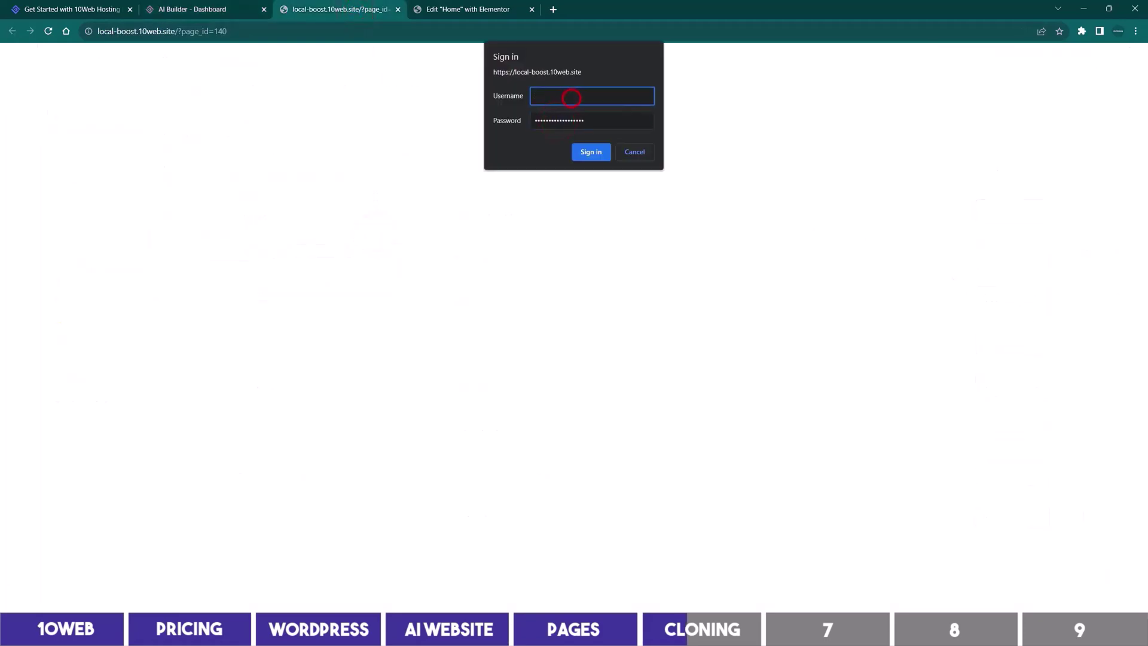
click(589, 152)
key(ctrl+w)
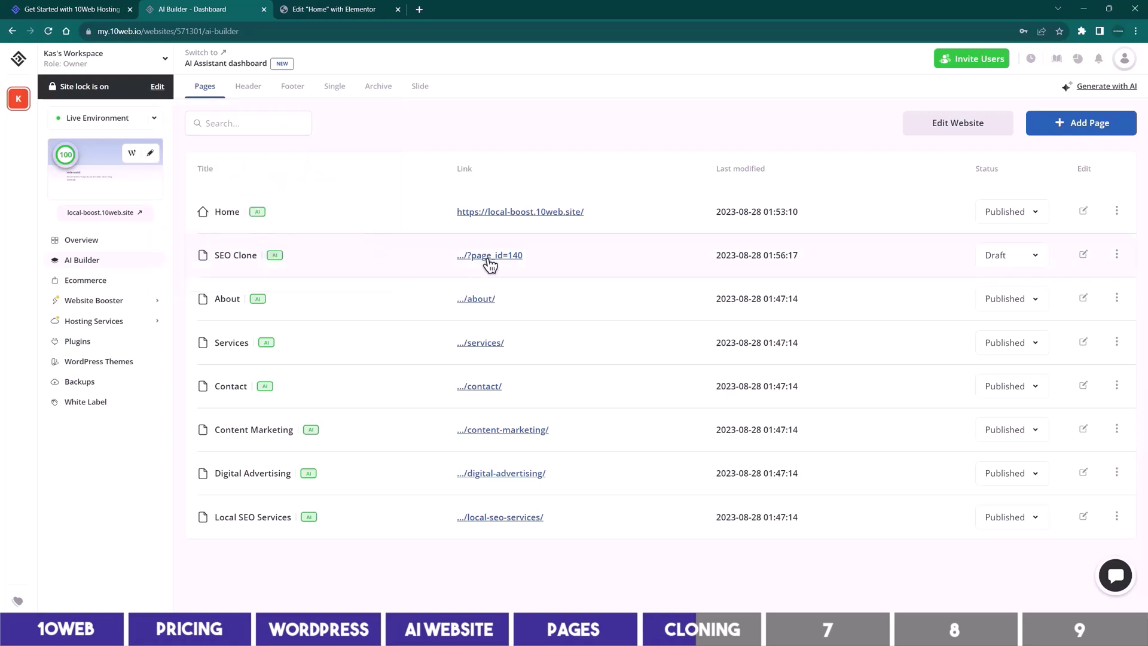
- Scroll through the live SEO Clone page, comparing its sections with the original seogenics.co
click(547, 280)
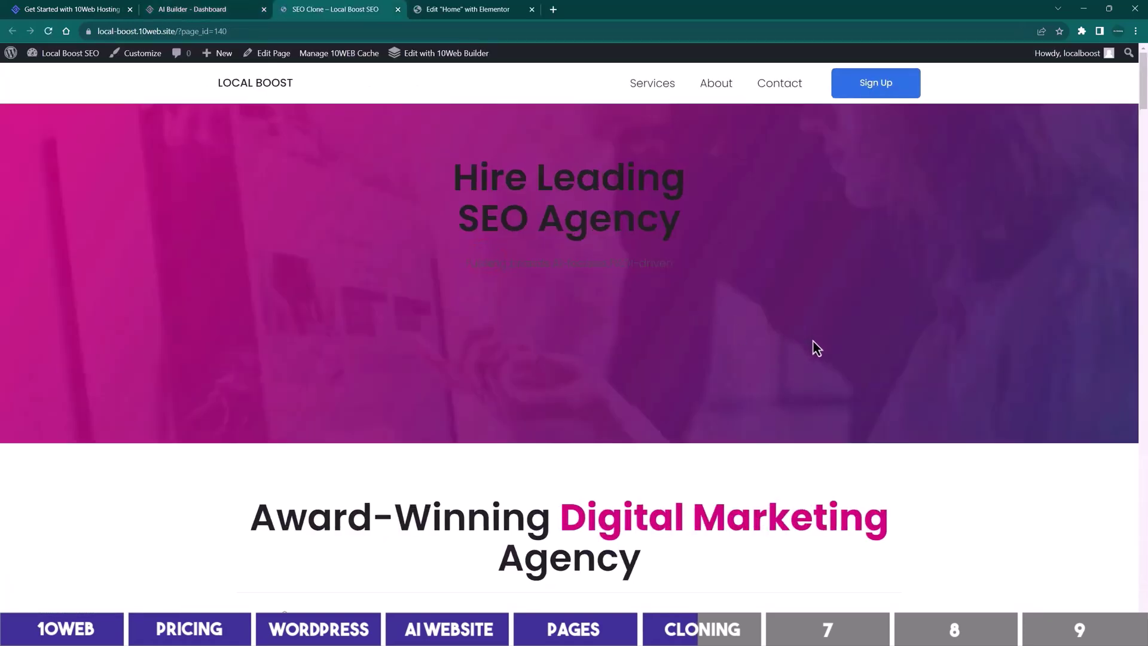
scroll(813, 299, down, 3)
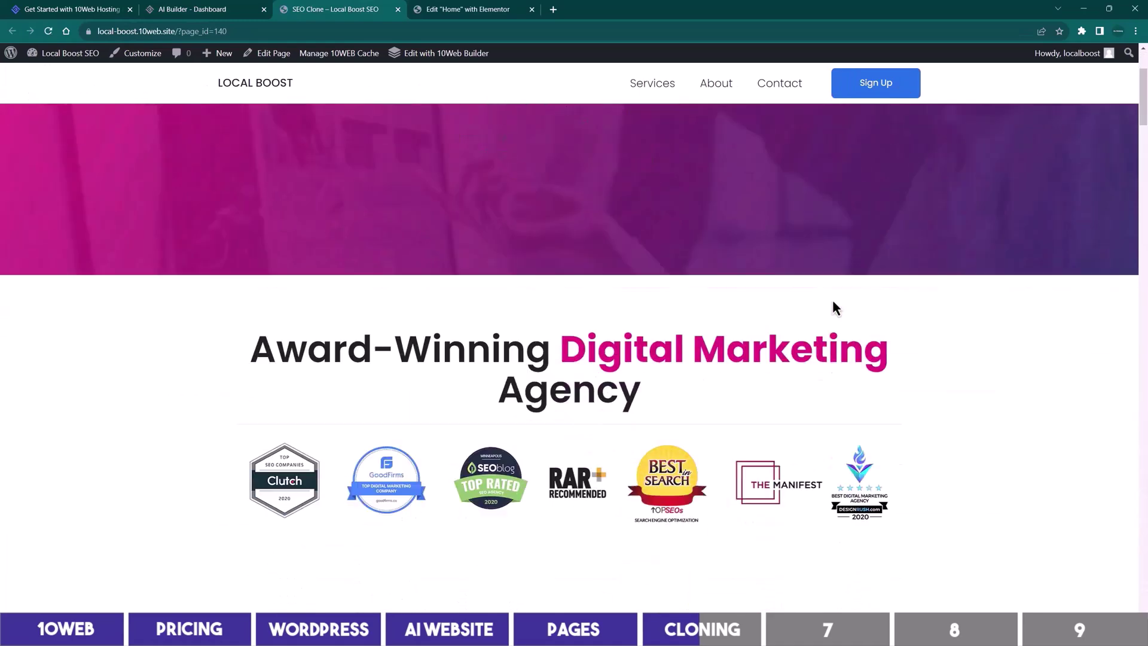
scroll(867, 306, down, 2)
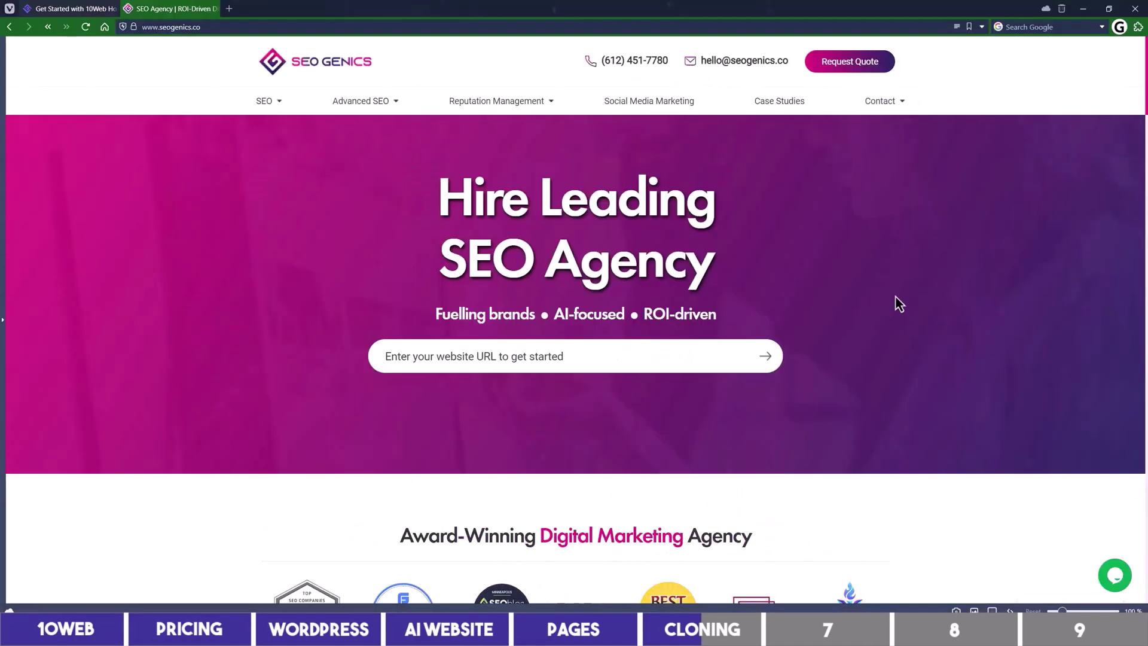
scroll(895, 302, down, 5)
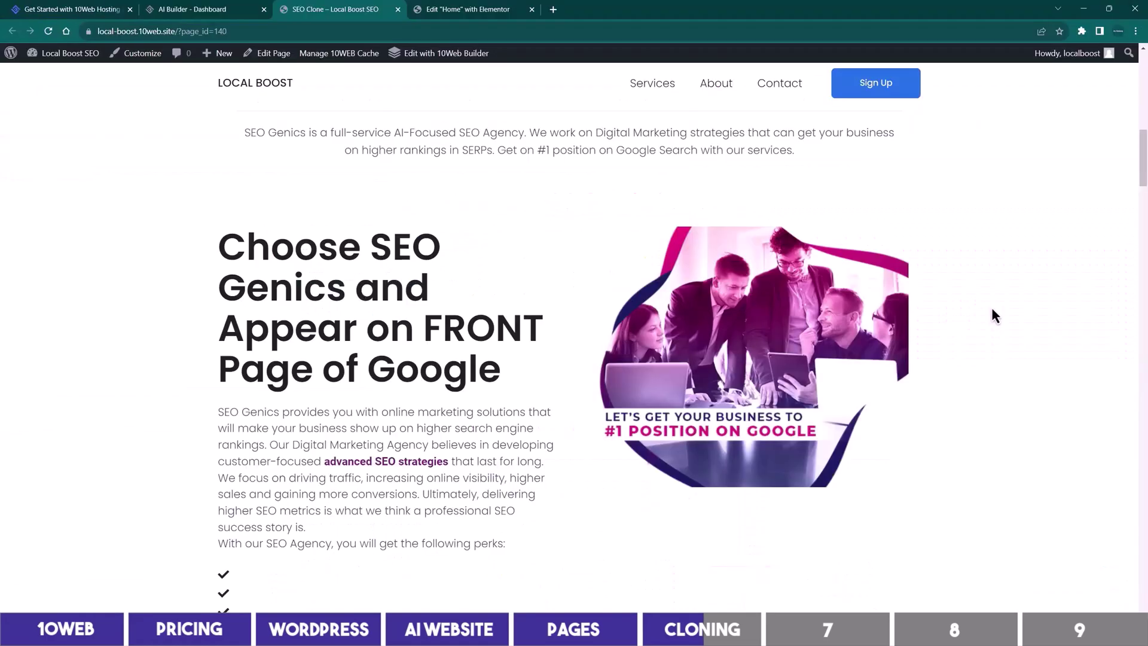
scroll(991, 306, down, 1)
drag(506, 432, 494, 504)
click(947, 357)
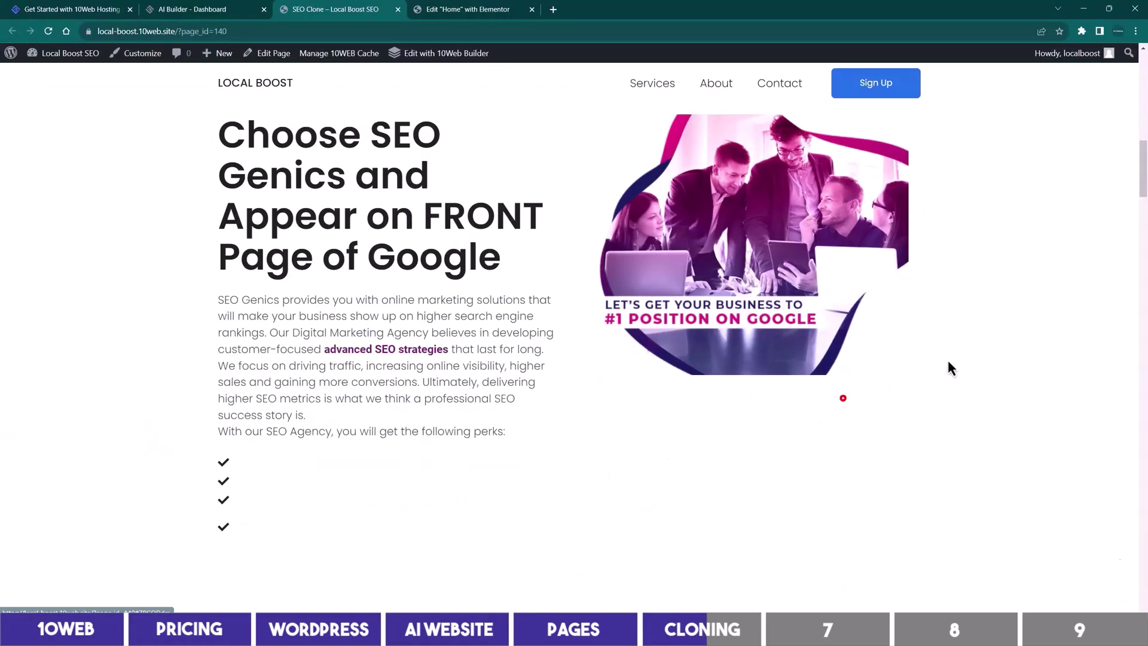
scroll(987, 342, down, 2)
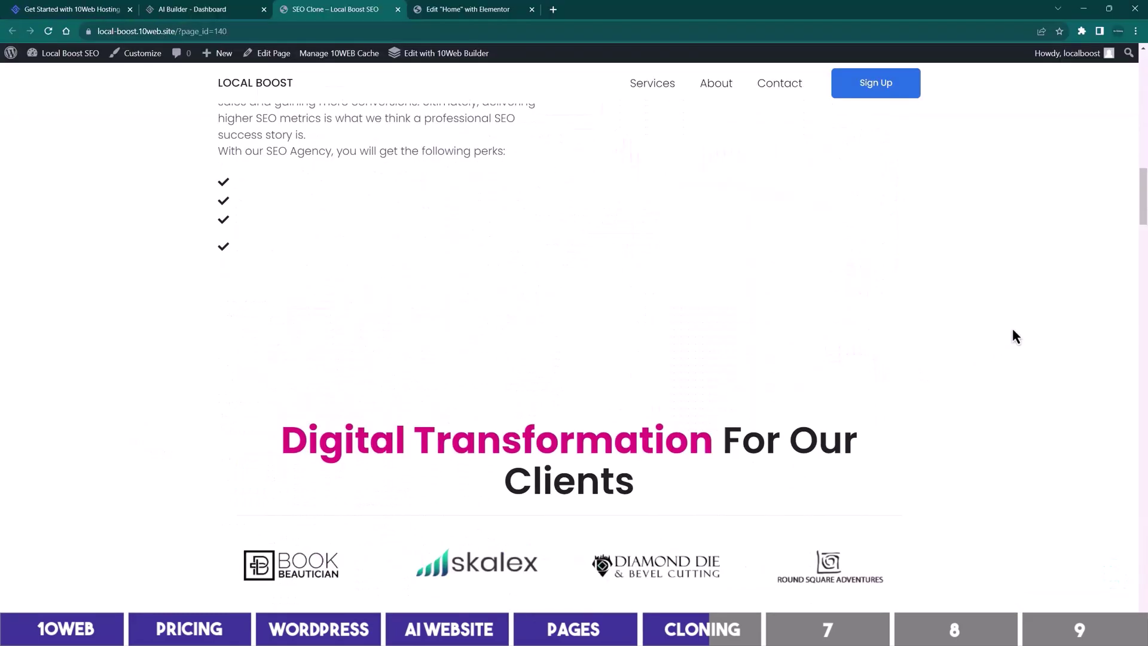
scroll(1012, 327, down, 5)
scroll(1016, 322, down, 10)
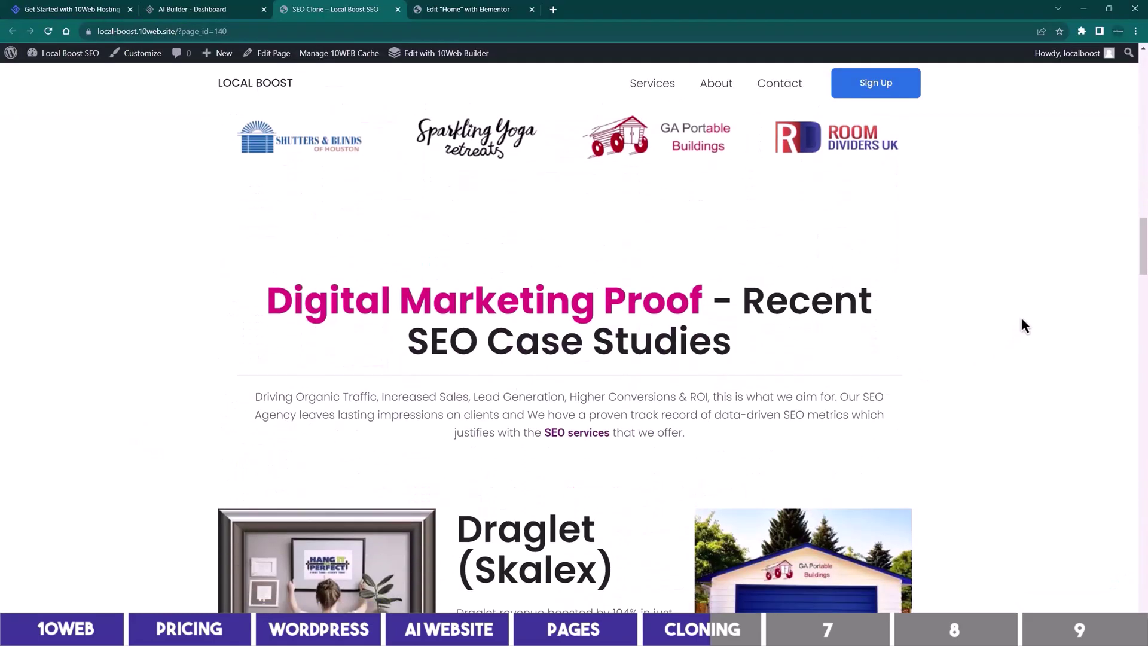
scroll(1029, 315, down, 3)
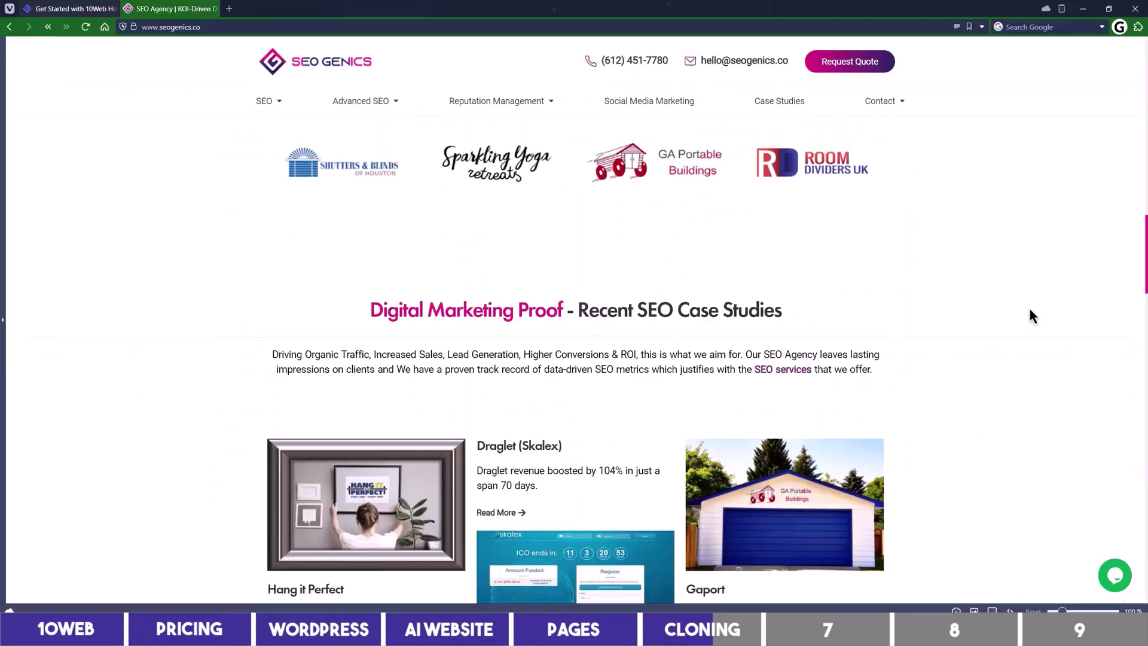
scroll(1030, 316, down, 1)
scroll(1030, 315, down, 8)
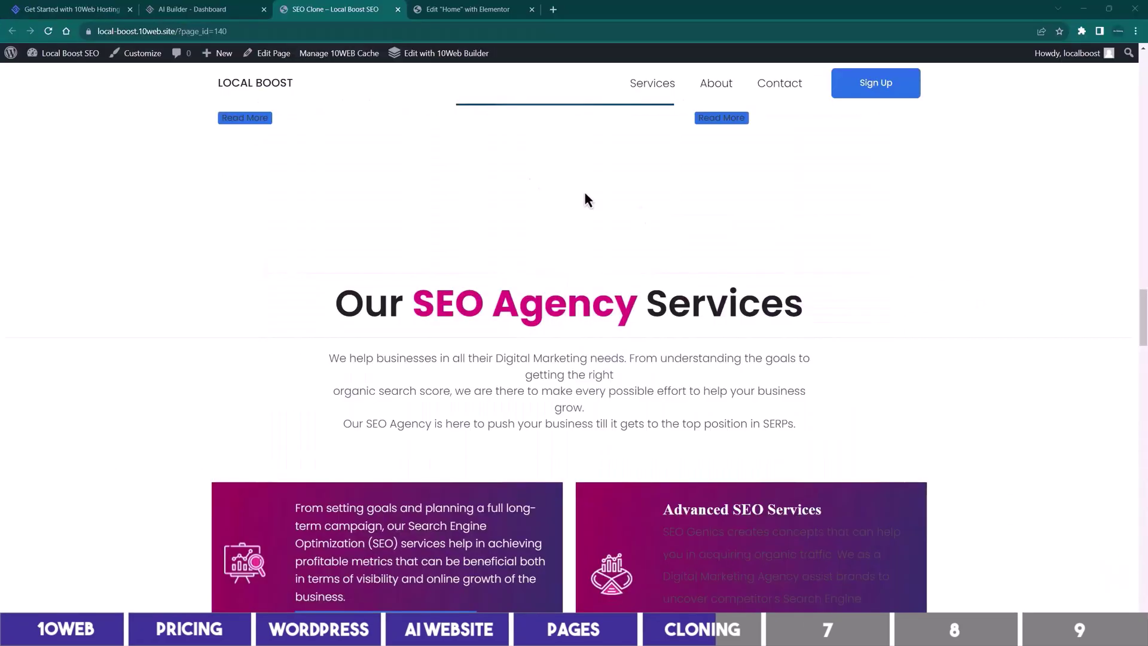
scroll(583, 191, up, 5)
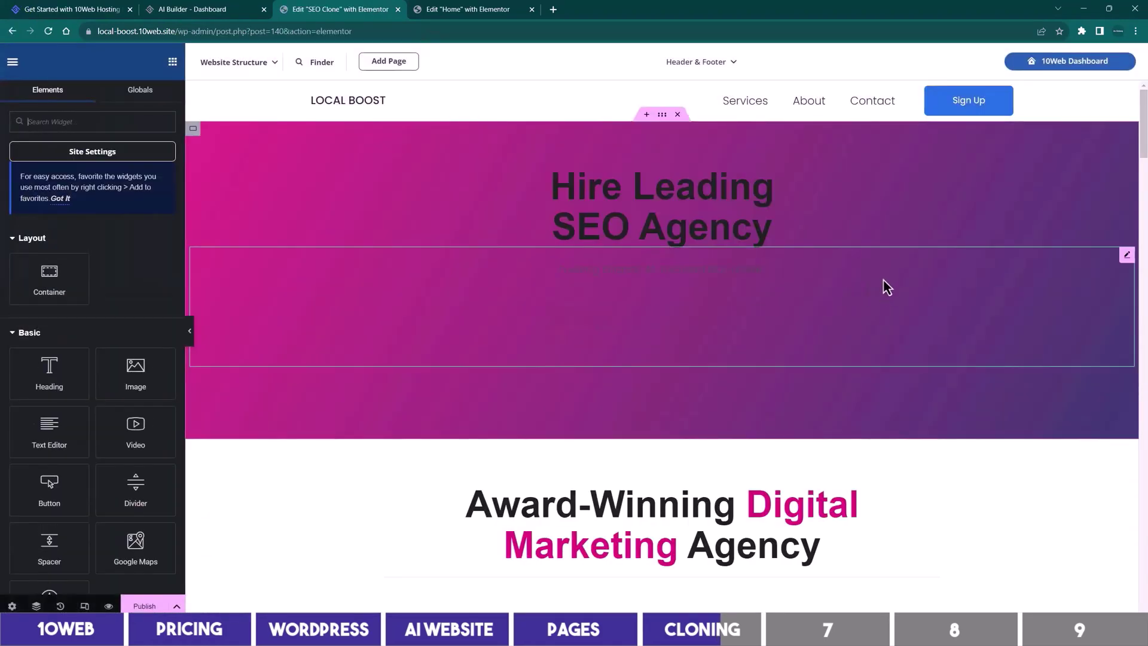
- Make the 'Hire Leading SEO Agency' heading text white (#FFFFFF)
click(662, 207)
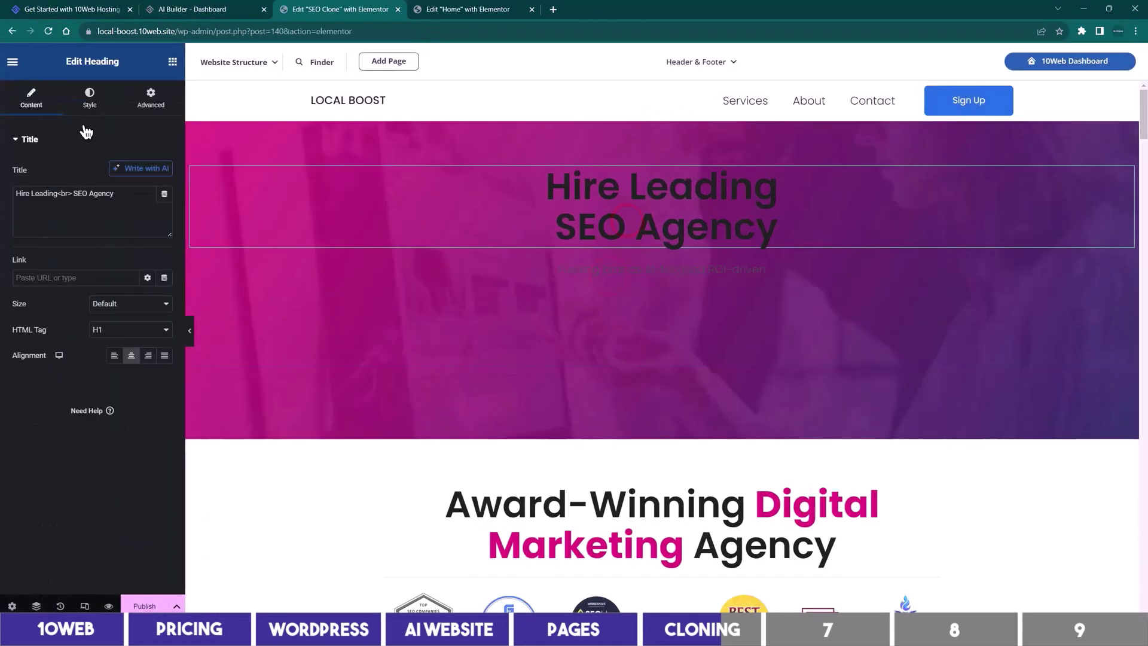
click(90, 97)
click(164, 169)
drag(101, 229, 69, 209)
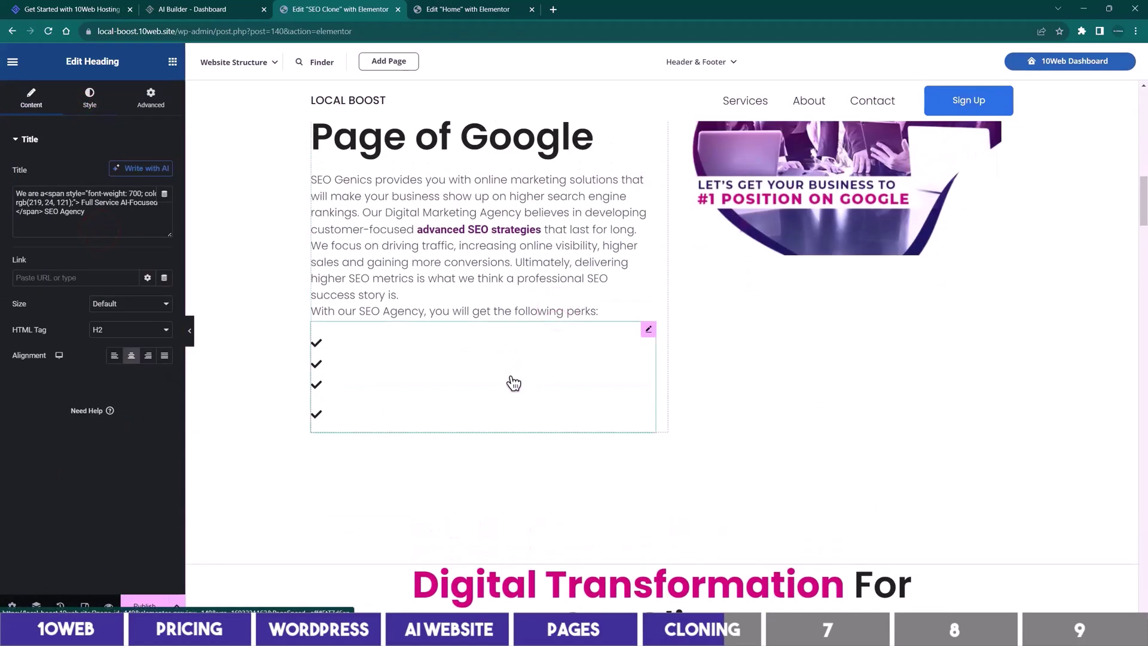
- Give the perks checklist text a dark colour so it becomes visible
click(514, 383)
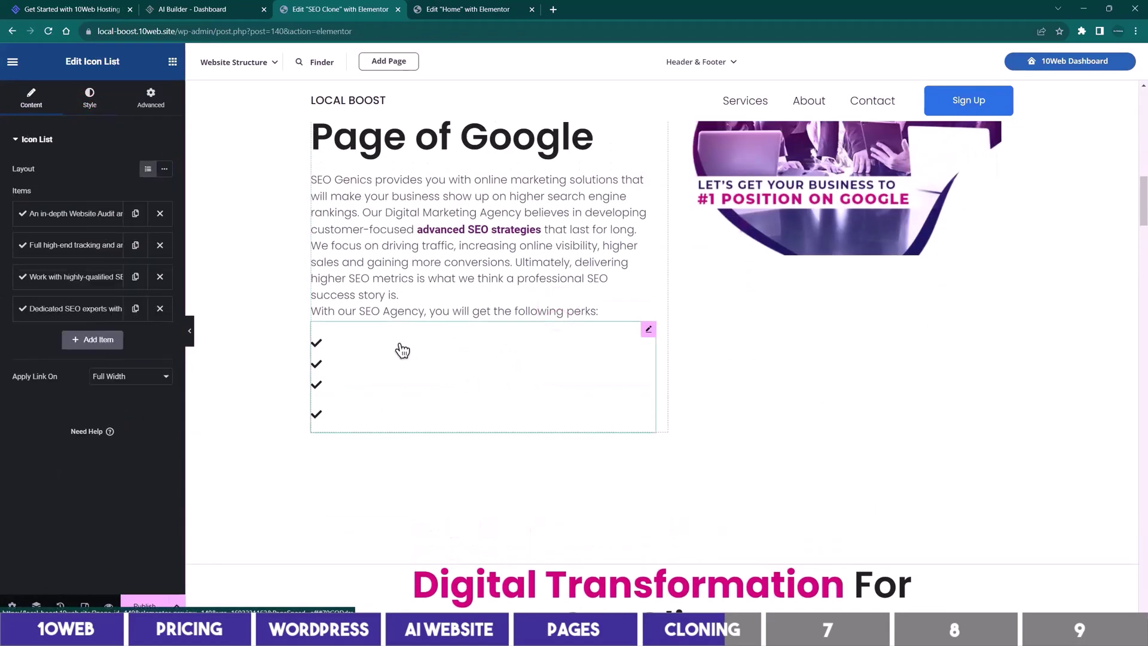
click(95, 99)
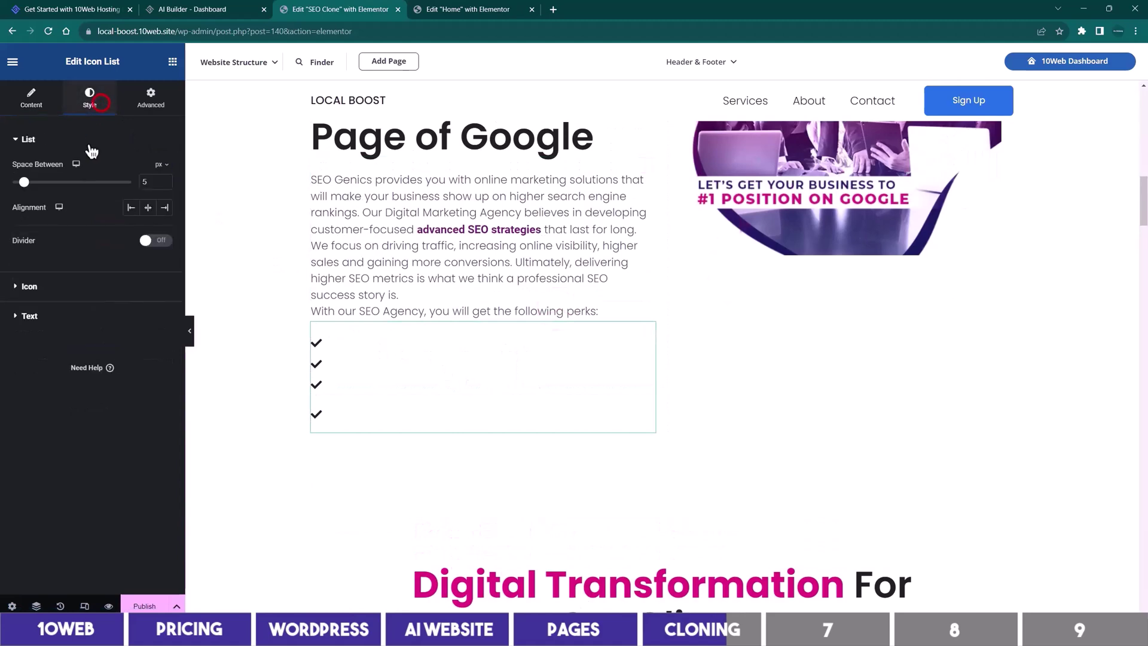
click(30, 317)
click(164, 305)
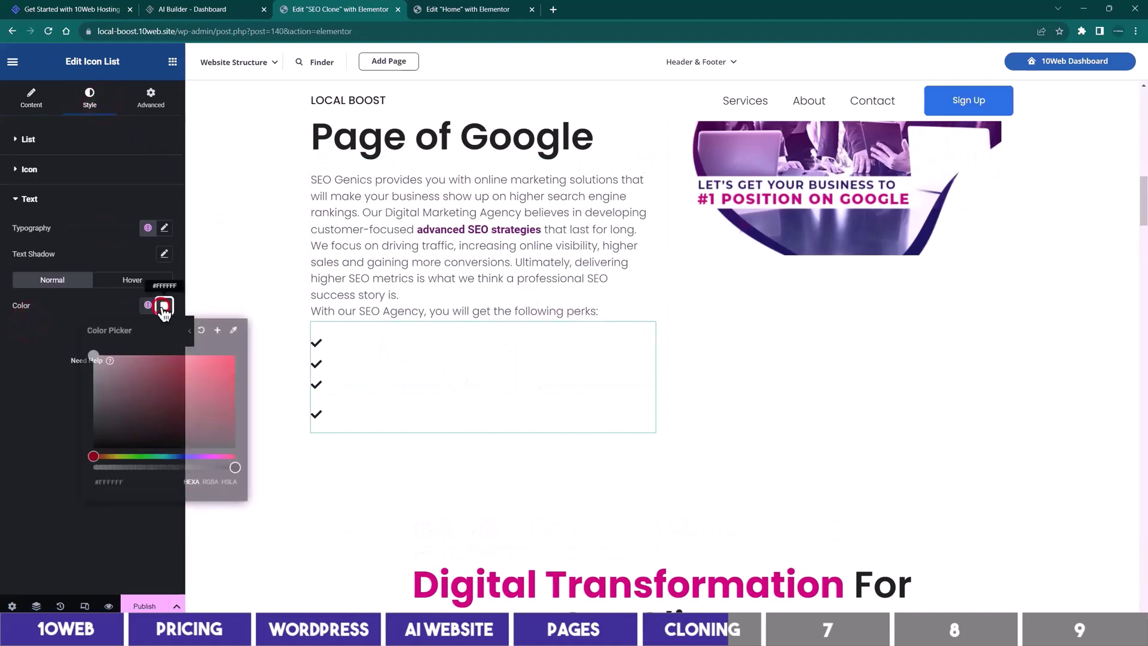
click(178, 401)
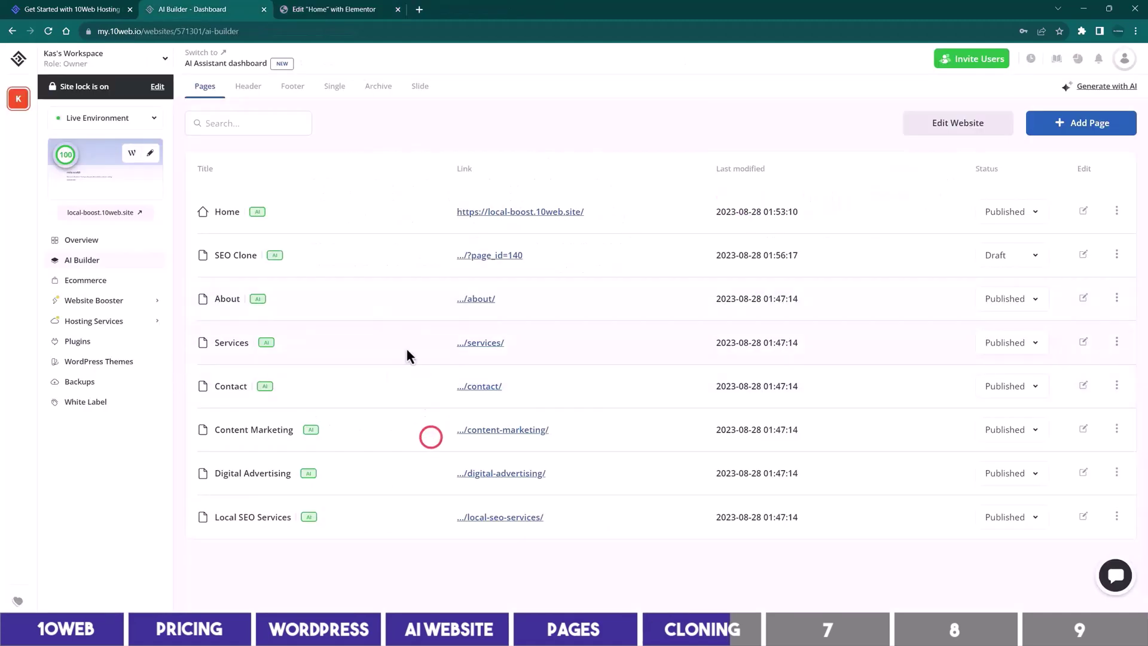
- Look over the site's plugins and installed WordPress themes, then open Website Booster
click(75, 346)
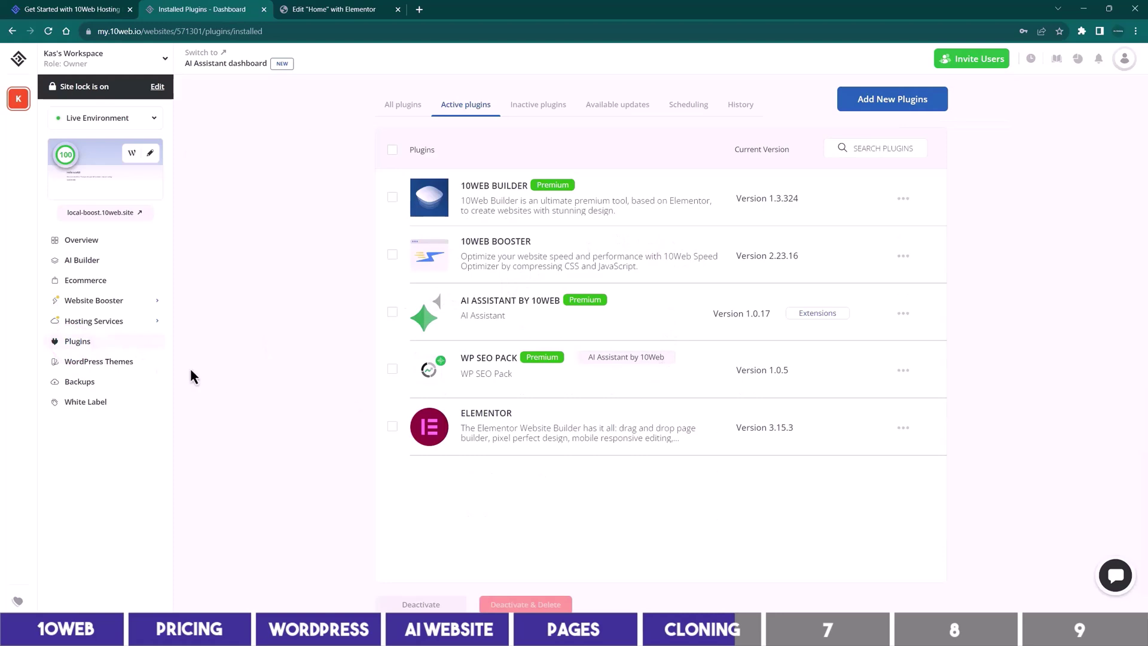
click(97, 366)
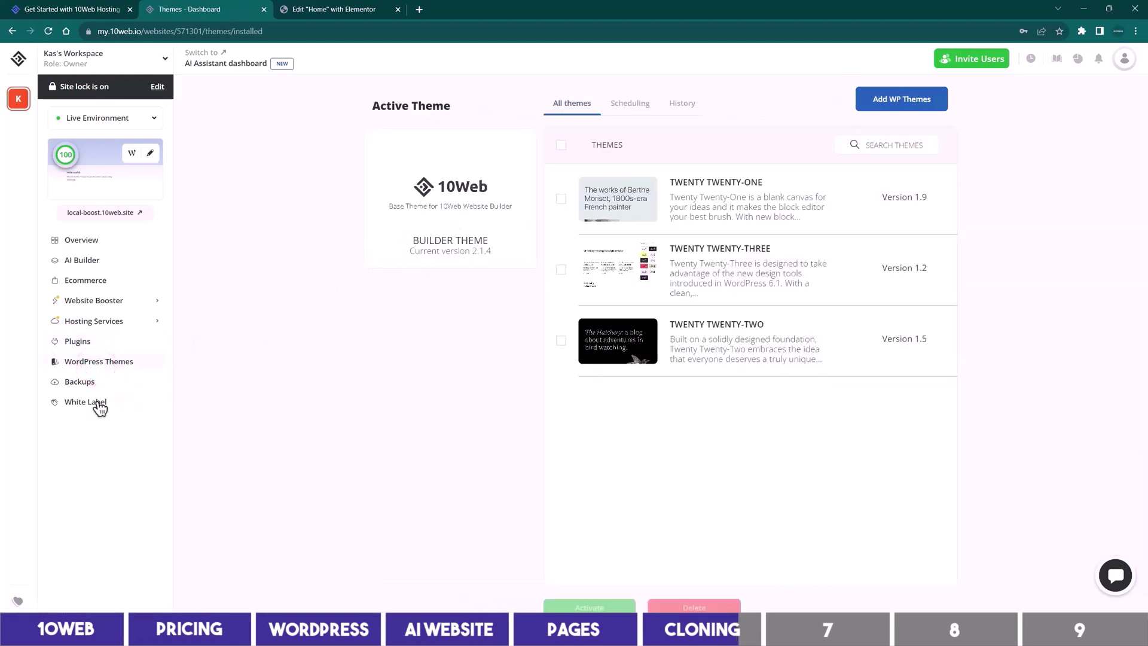
click(93, 297)
- Open the Point domain settings, start Add Domain, then cancel the dialog
click(97, 429)
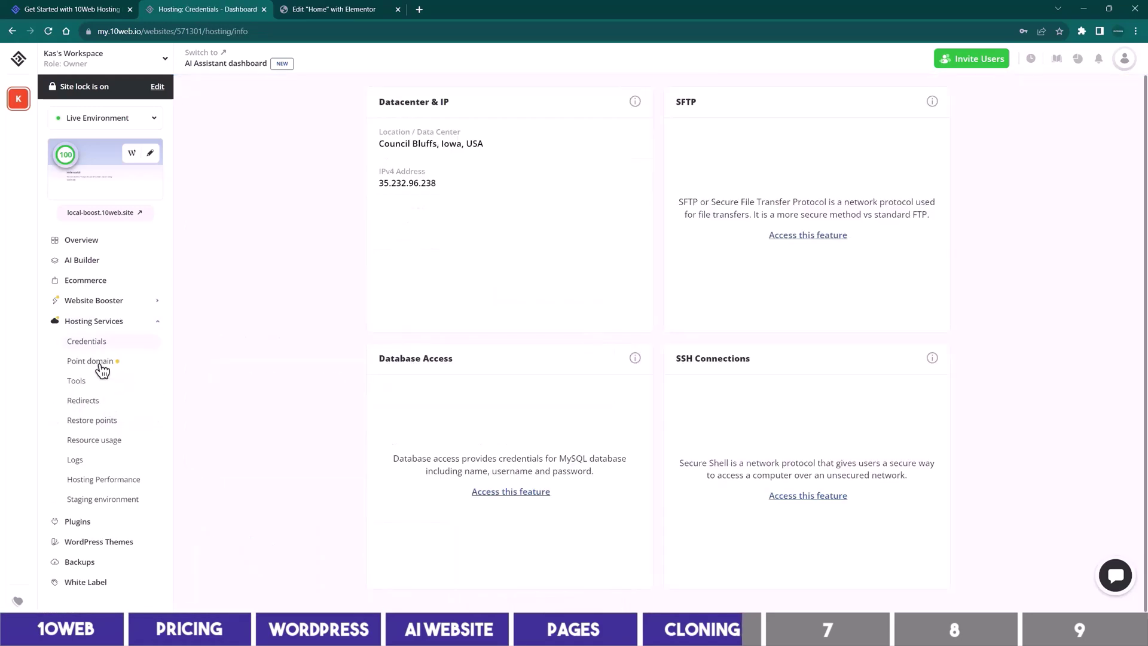
click(97, 362)
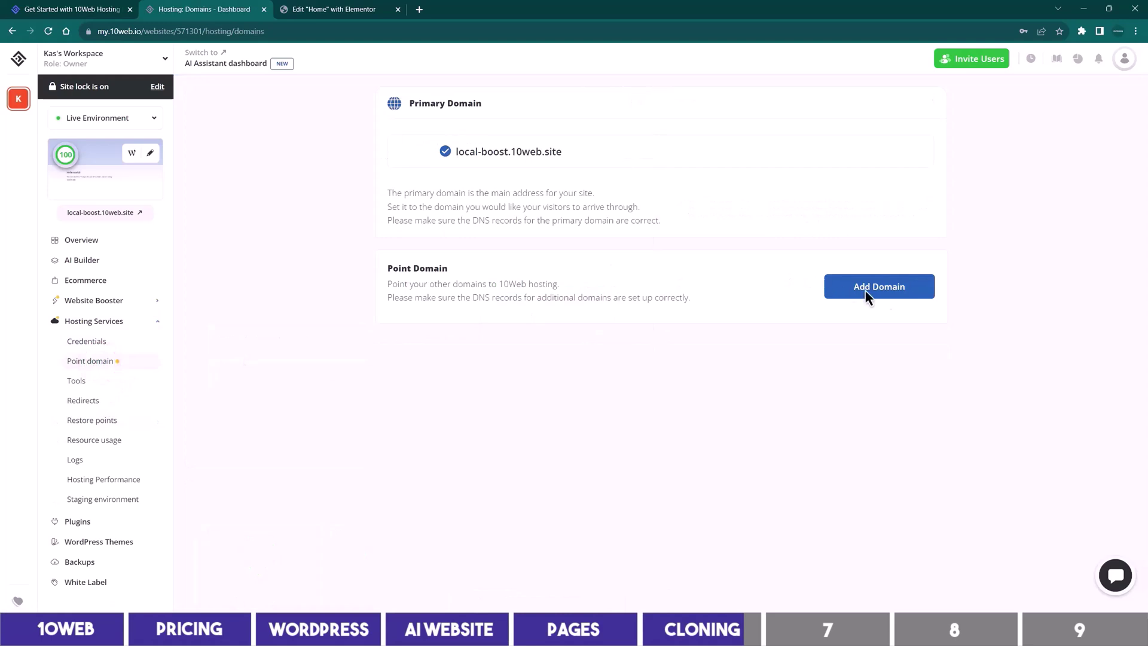
click(898, 293)
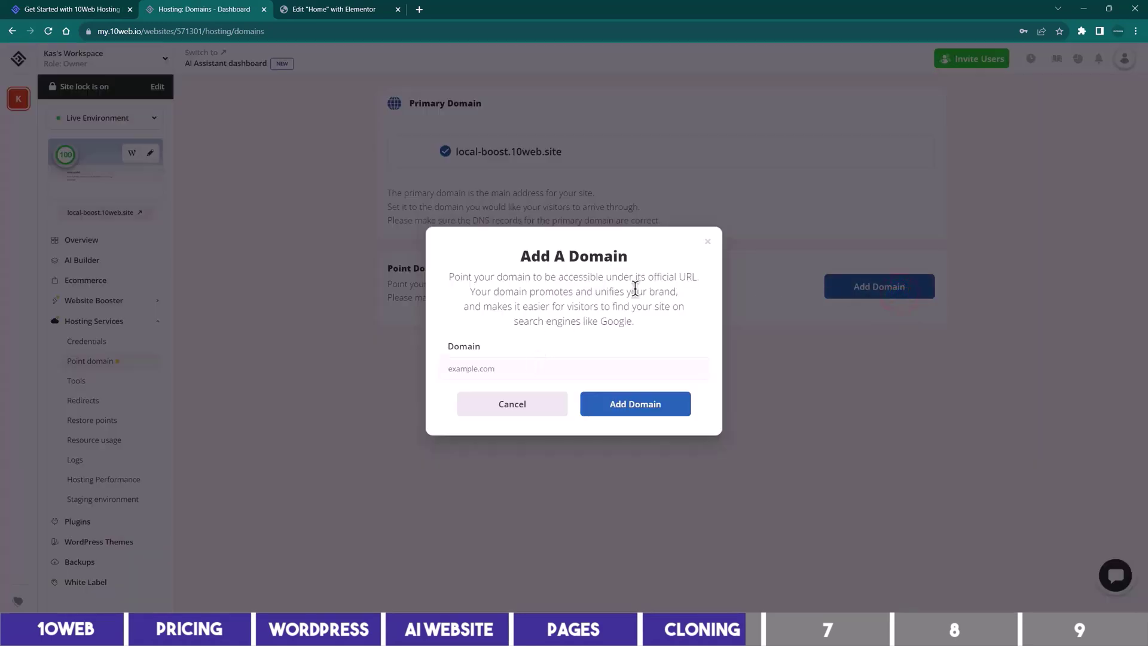
click(709, 245)
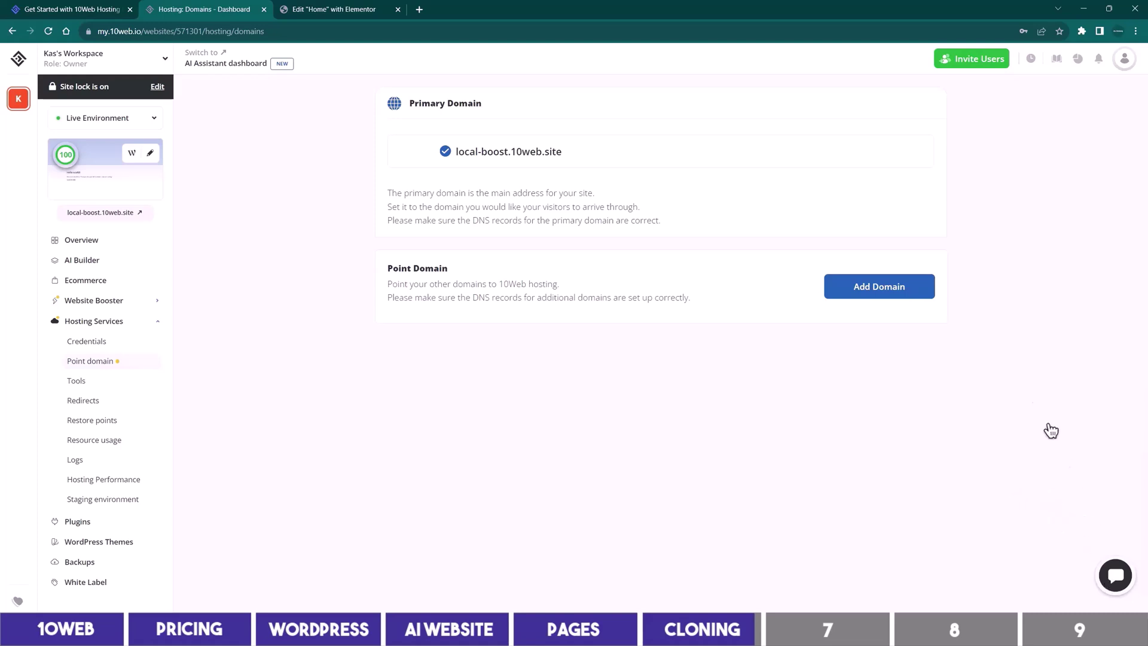
- Read the knowledge base article 'How to Point Your Domain to 10Web'
click(1056, 61)
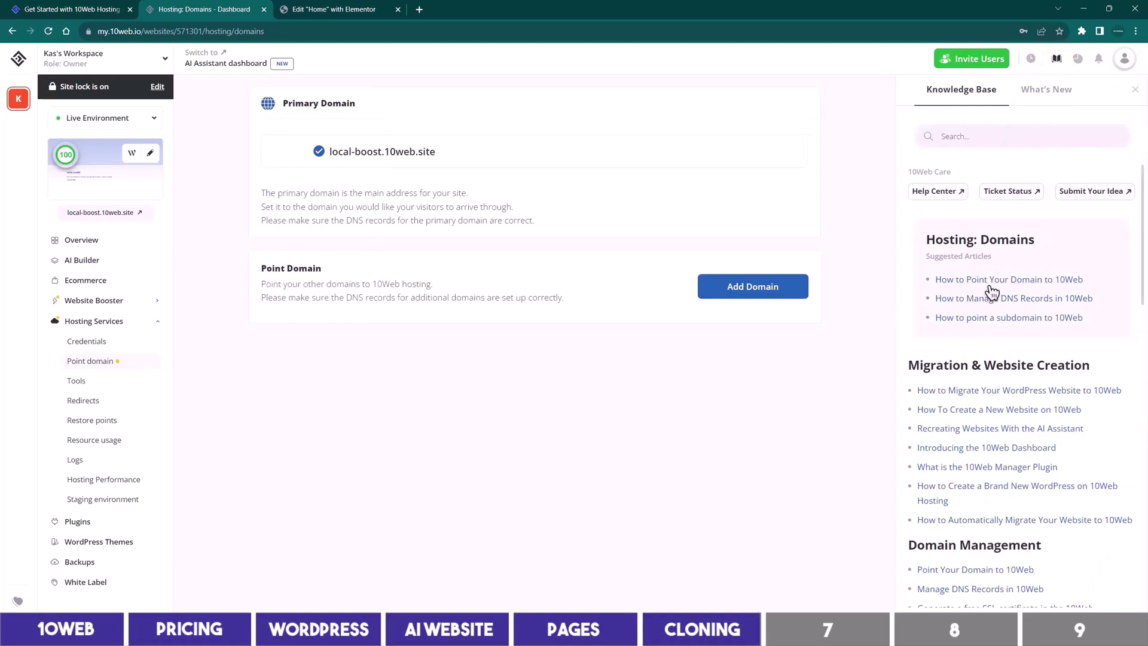
click(1049, 281)
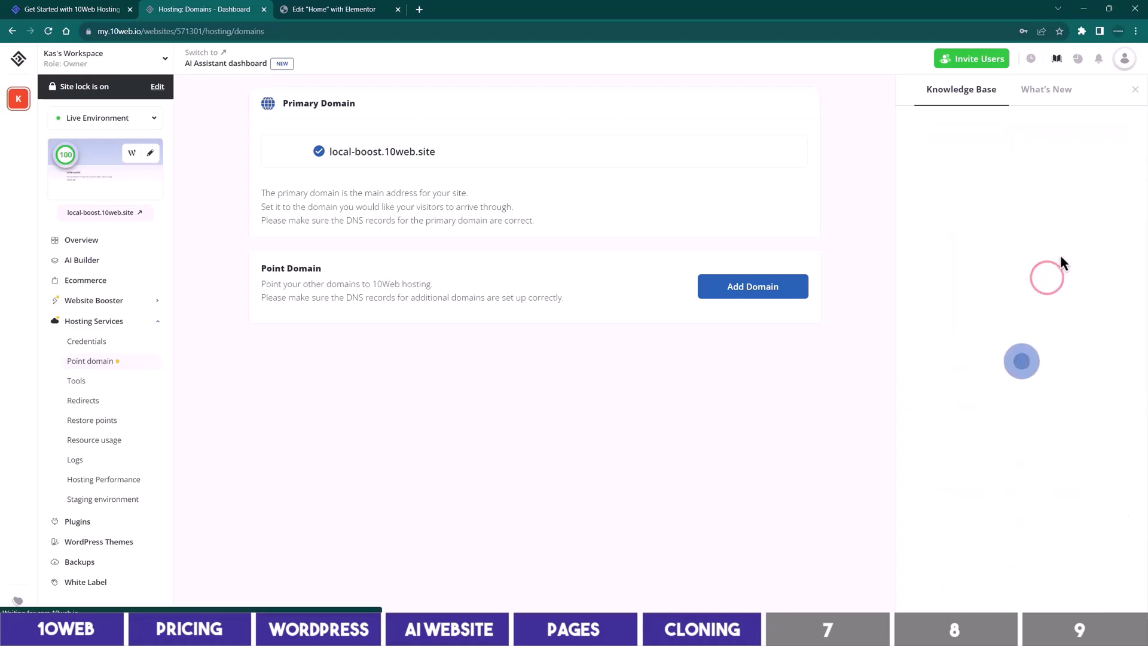
scroll(1040, 278, down, 4)
scroll(1041, 268, down, 8)
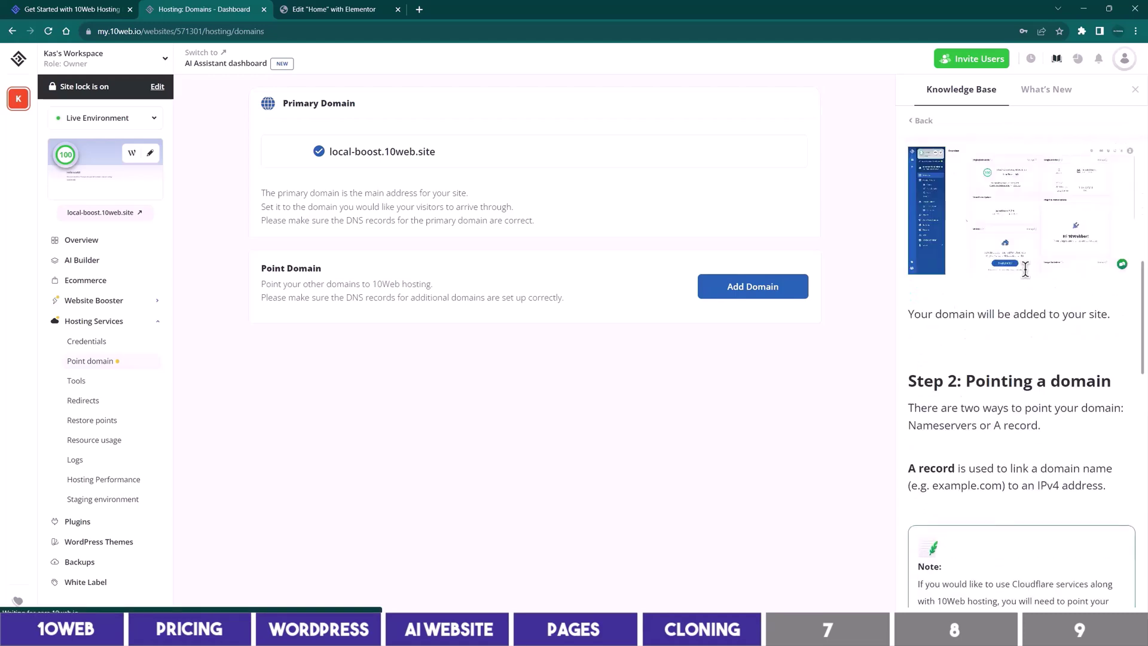
scroll(1028, 274, up, 10)
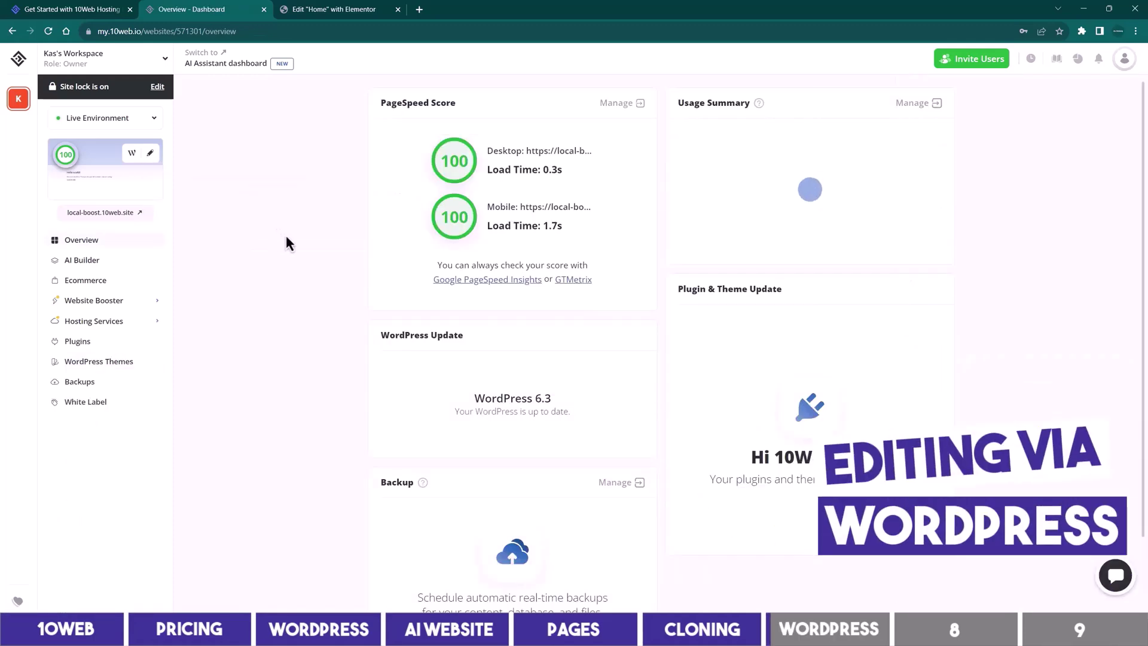
- Open the site's WordPress admin and browse the installed themes list
click(133, 155)
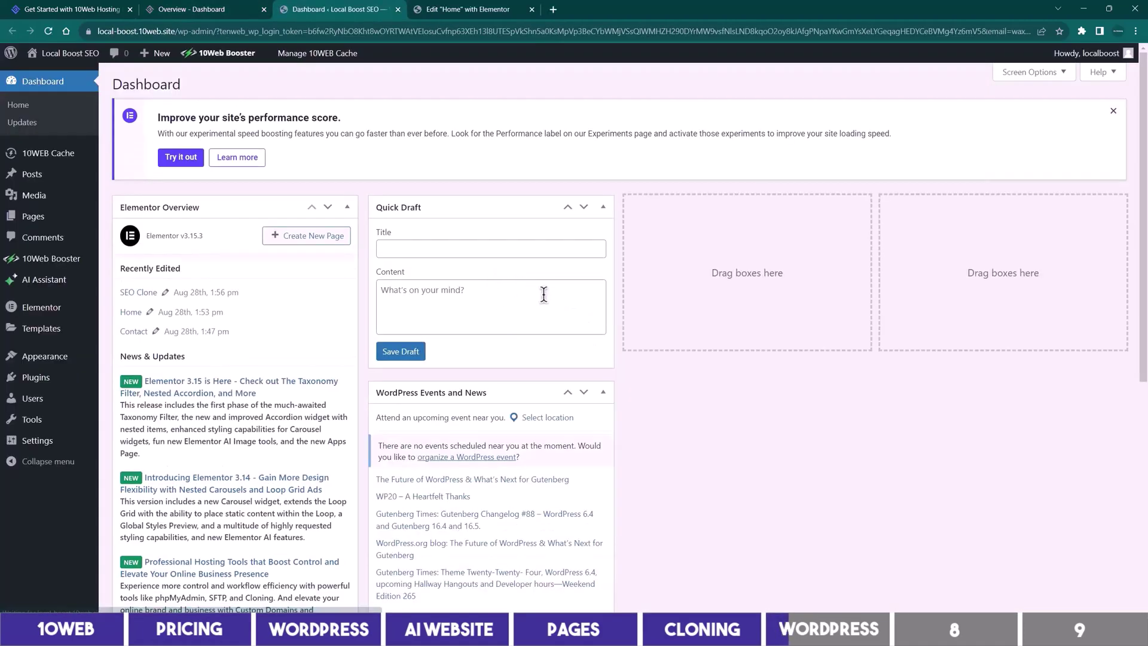
mouse_move(38, 225)
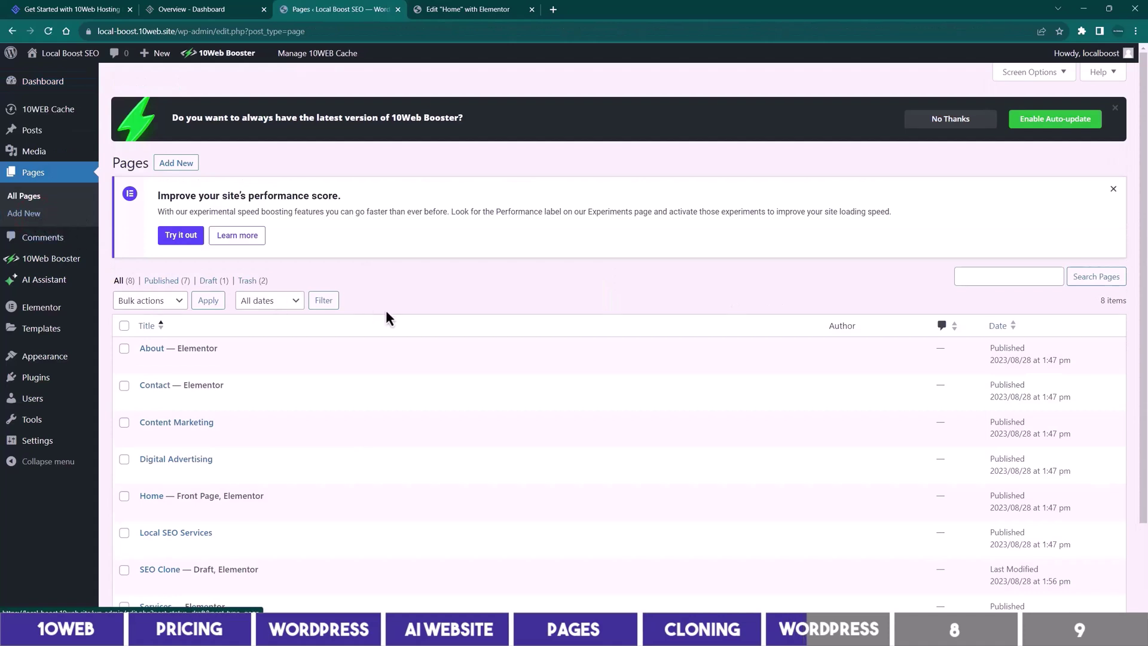
scroll(329, 359, down, 2)
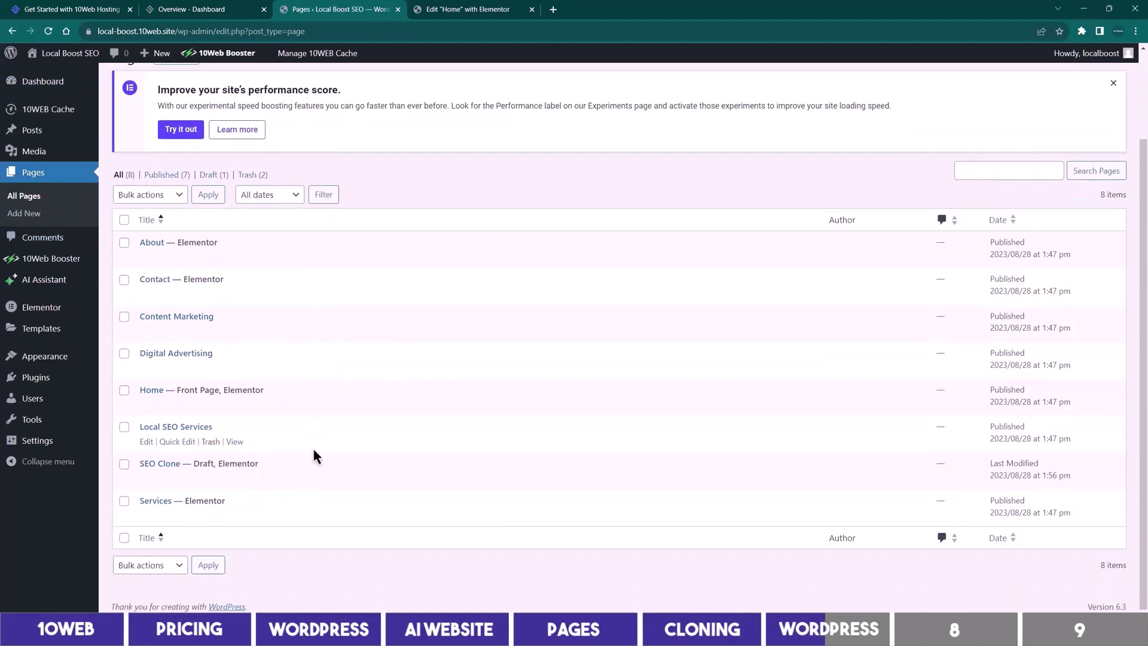
click(46, 361)
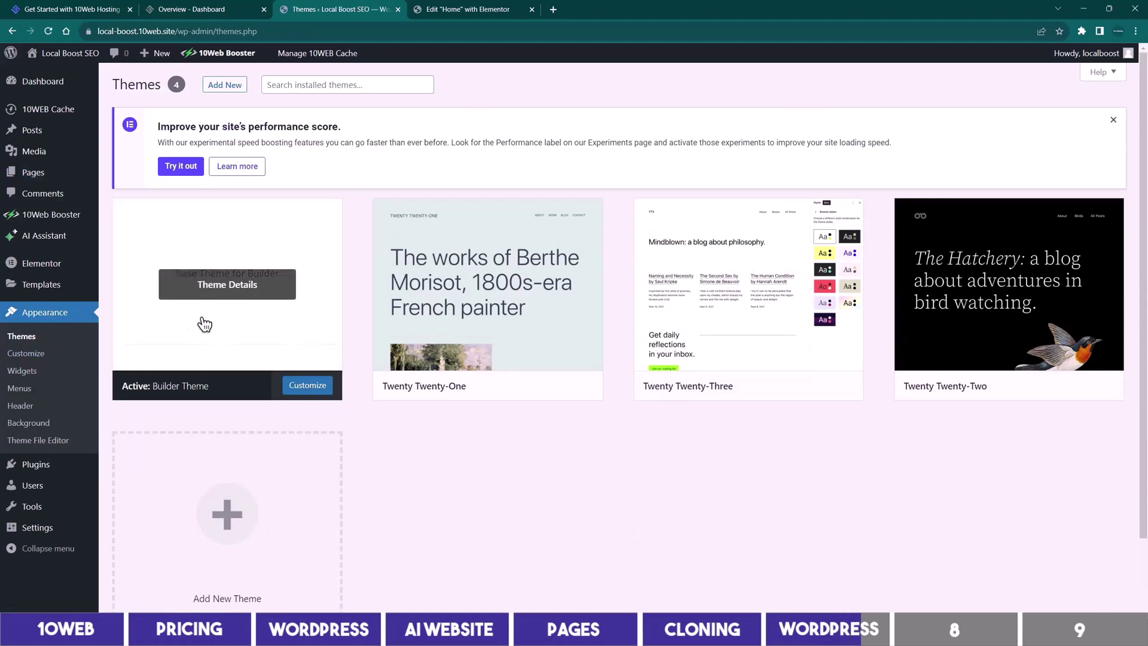
mouse_move(53, 473)
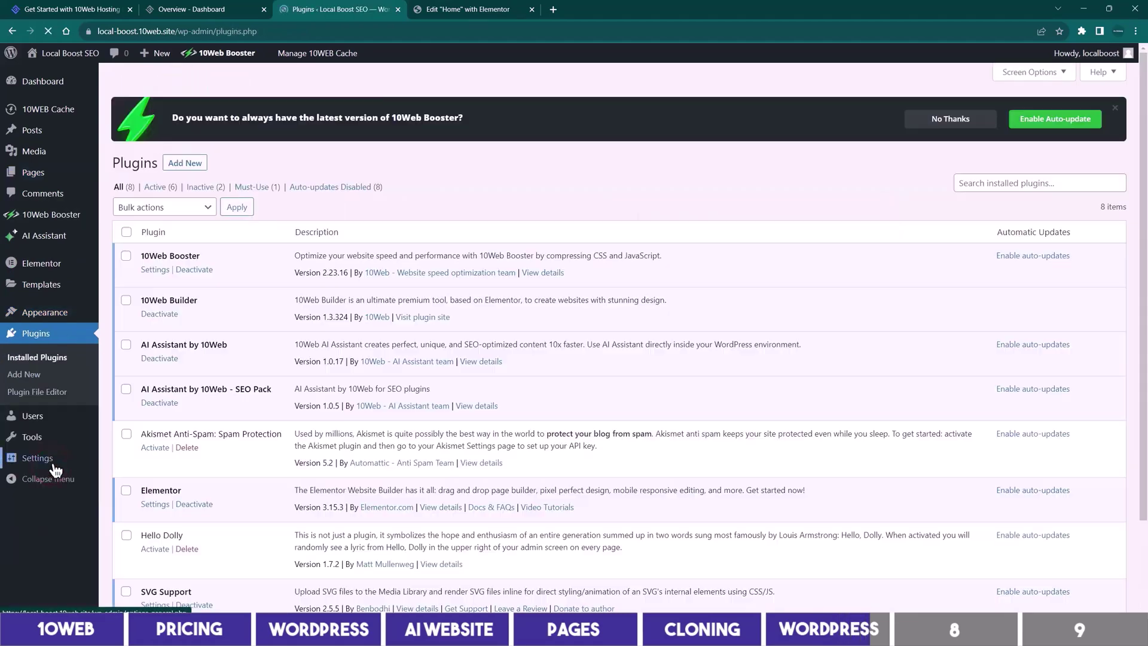
scroll(482, 297, down, 3)
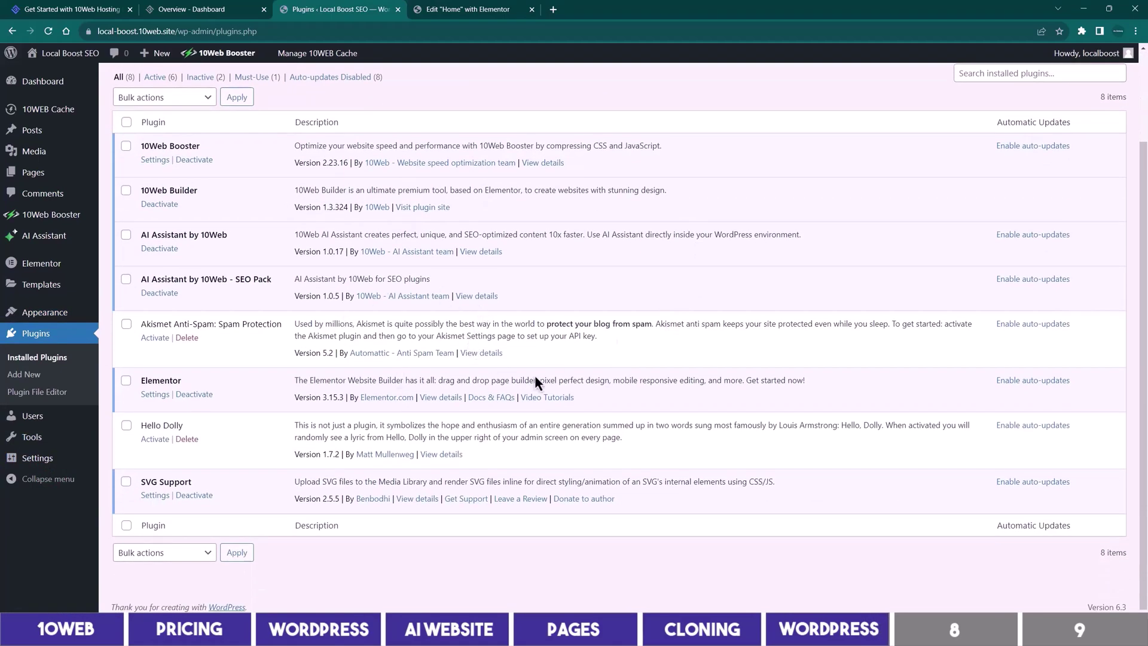
scroll(534, 380, up, 3)
- Open the WordPress Posts list, then switch to the 10Web Overview dashboard tab
click(36, 136)
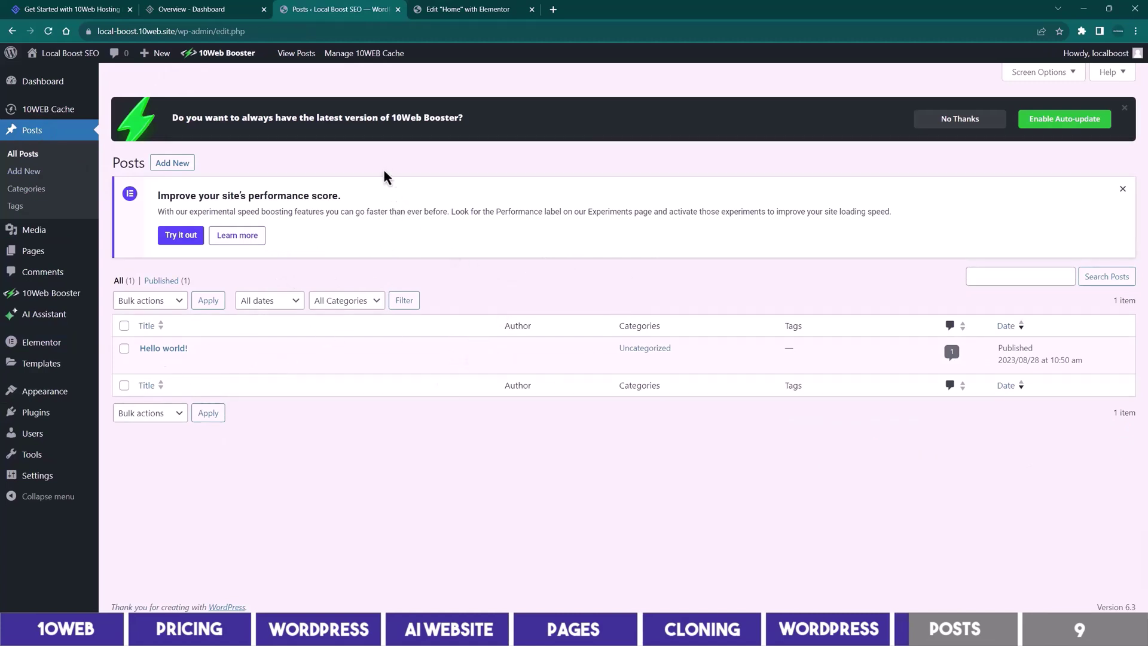
click(223, 10)
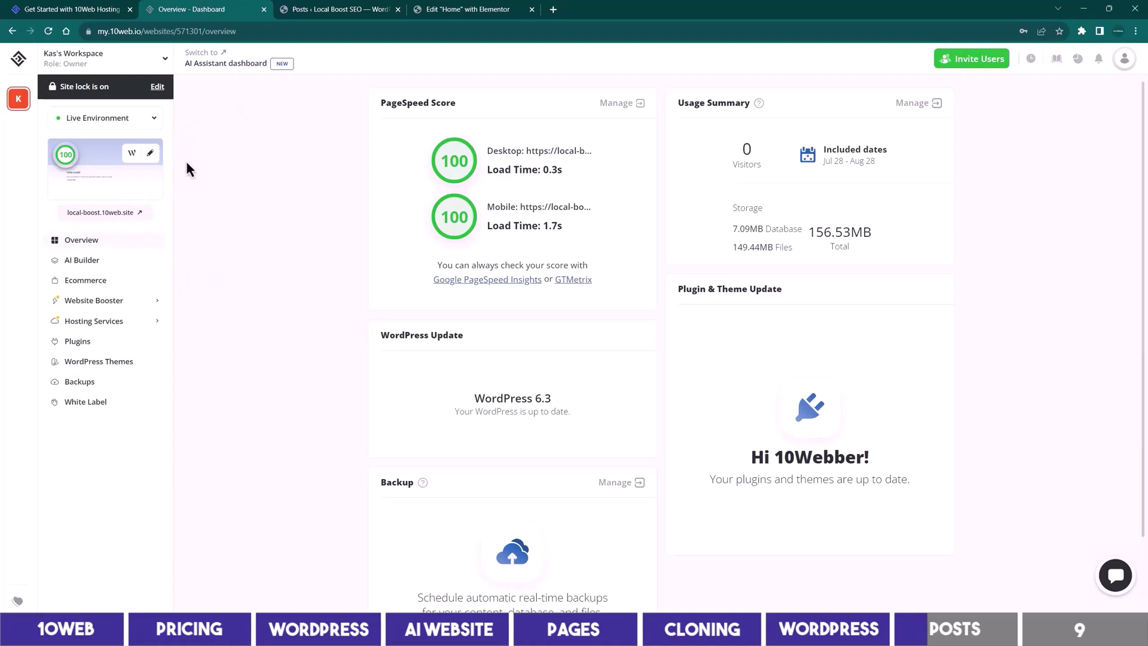
- Generate a blog post outline in AI Assistant from the pasted local SEO title
click(230, 64)
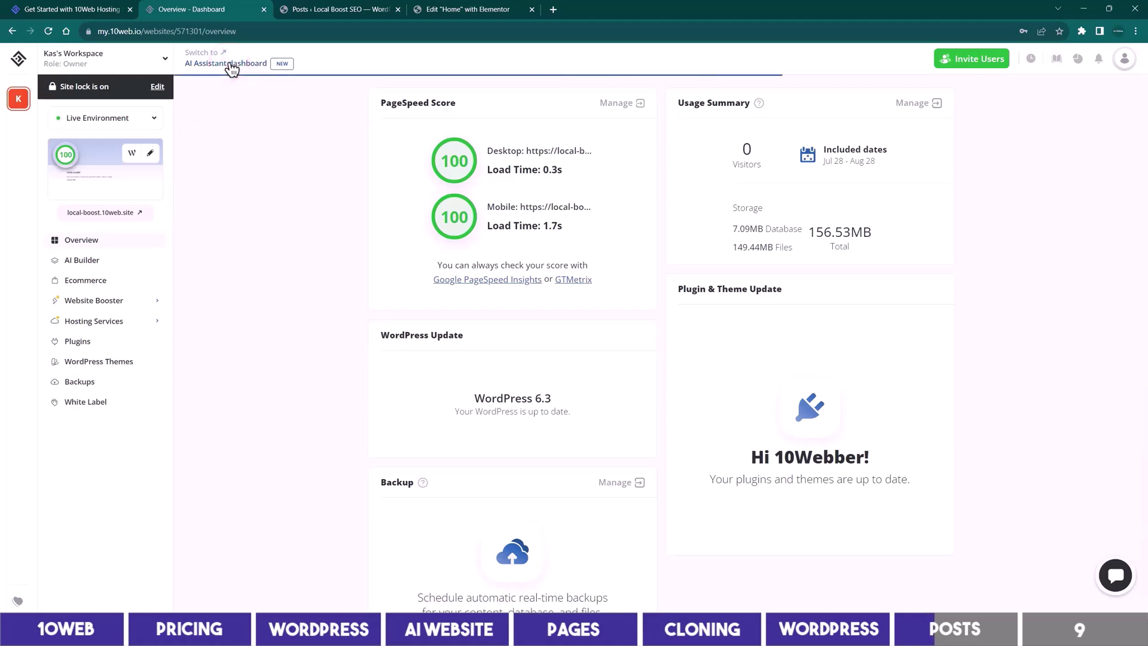
scroll(297, 343, down, 1)
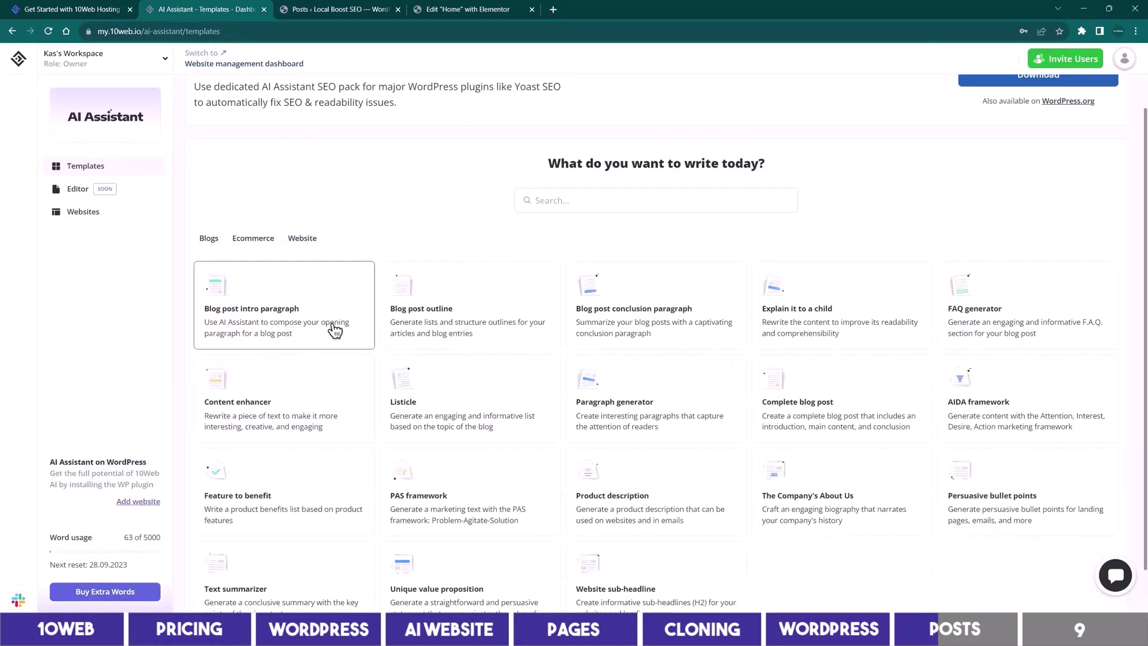
click(492, 310)
click(410, 157)
text(SEO For Local Business: 5 Step to Rank Higher in Google)
key(Tab)
key(Return)
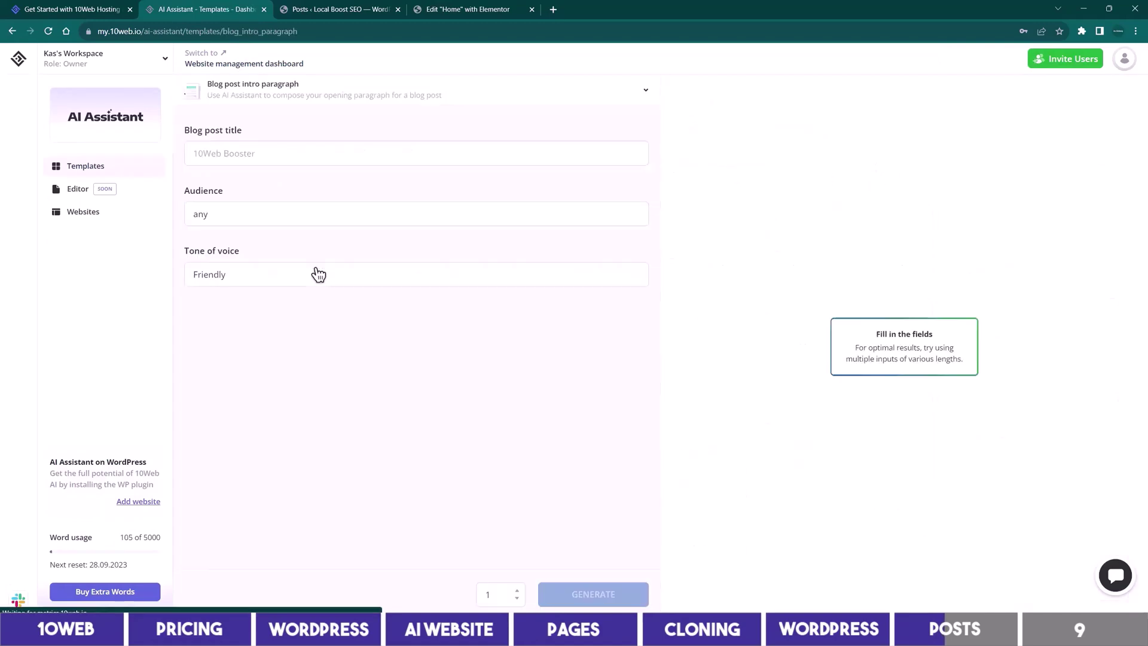
- Generate an intro paragraph from the same pasted blog post title
click(335, 151)
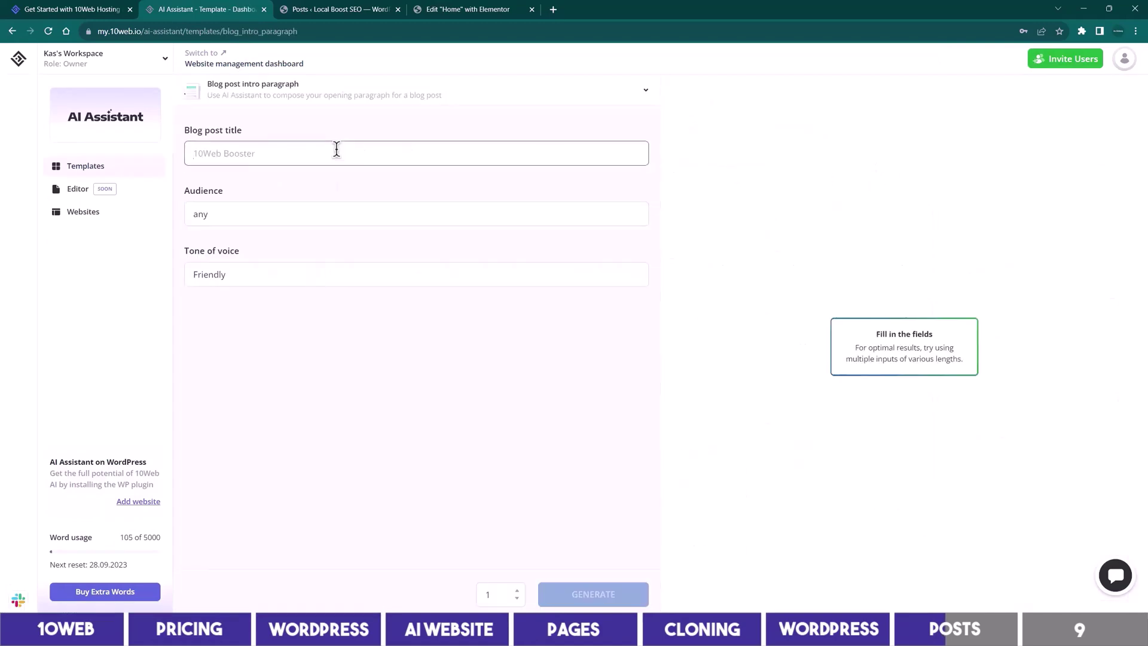
text(SEO For Local Business: 5 Step to Rank Higher in Google)
key(Return)
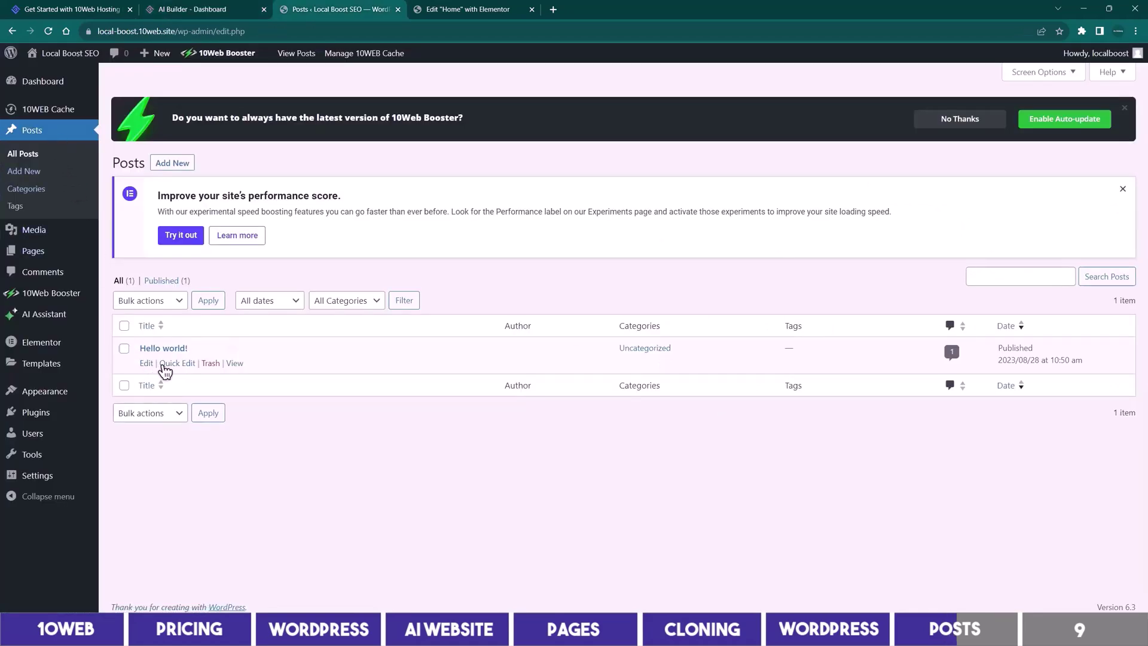
- Retitle 'Hello world!' with the pasted SEO headline and replace its body with the outline
click(147, 365)
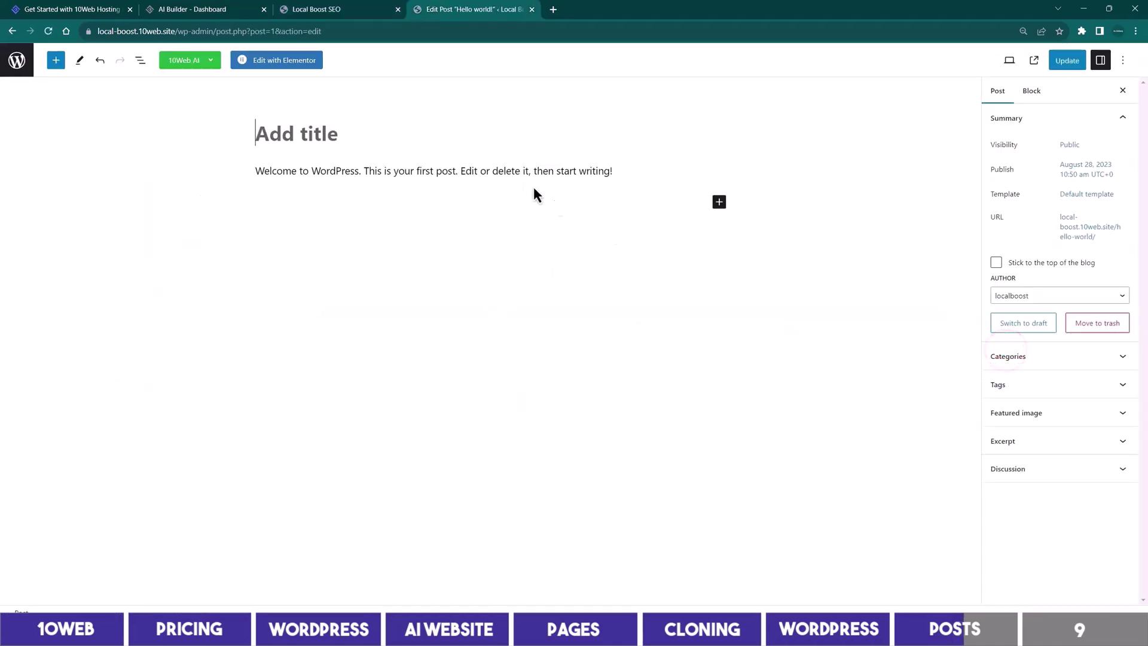
text(SEO For Local Business: 5 Step to Rank Higher in Google)
triple_click(634, 206)
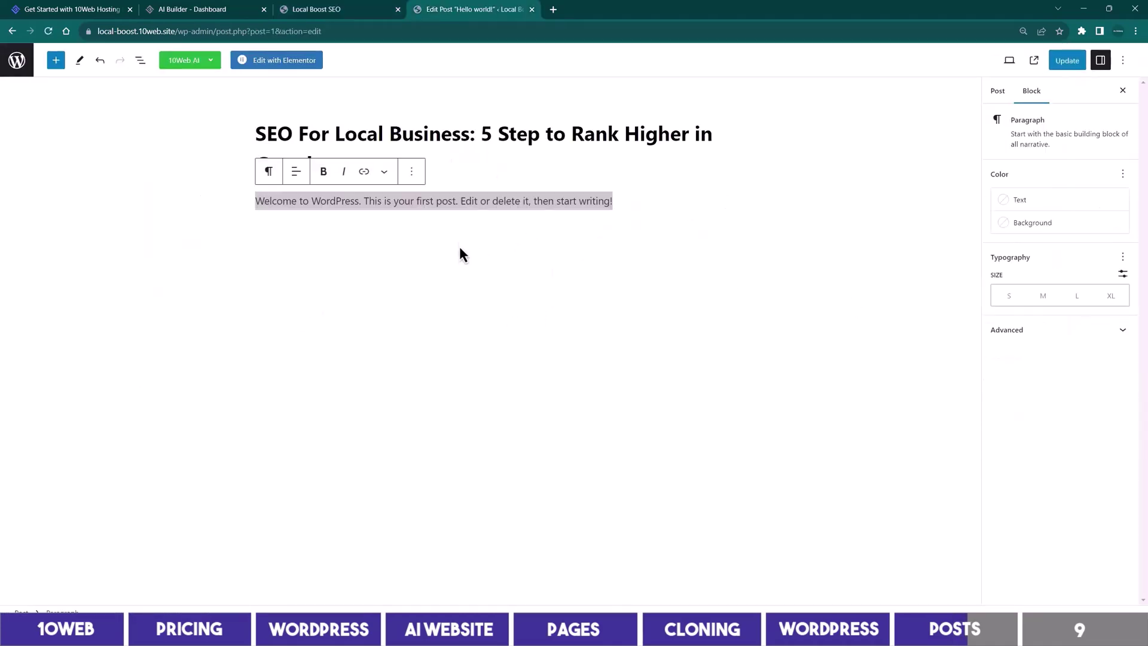
text(Identify Your Target Audience Claim and Optimize Your Google My Business Optimize Your Website for Local Search Build Local Citations and Backlinks Encourage Positive Reviews and Ratings)
click(562, 293)
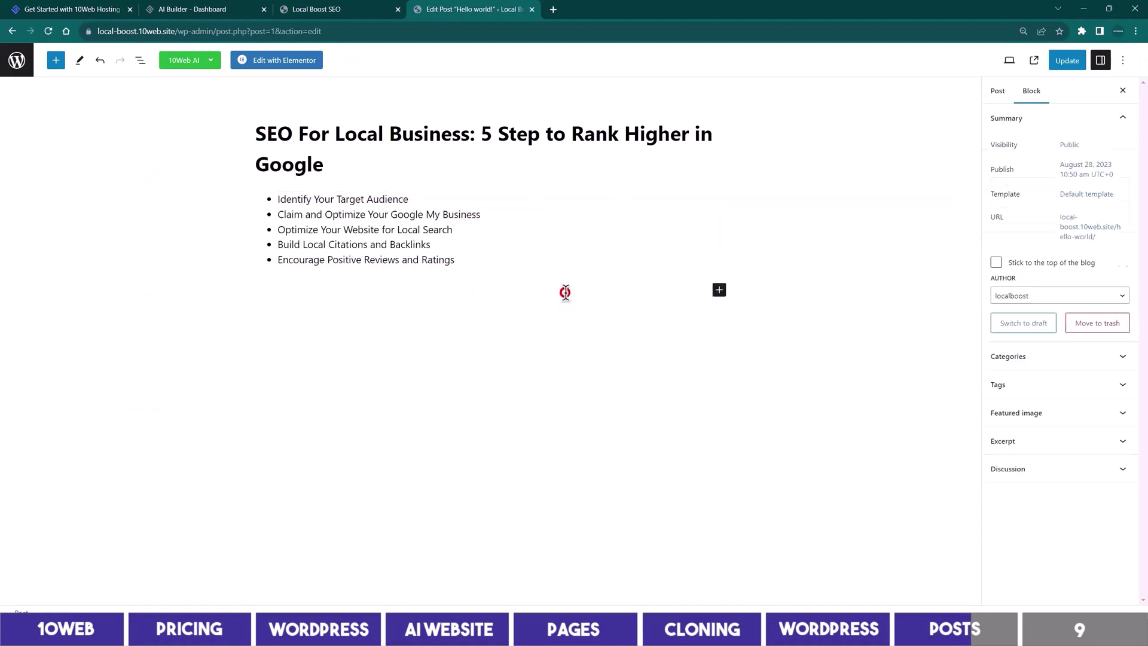
- Add an intro paragraph 'Ranking your local website on the first page of Google.....' and update
click(718, 291)
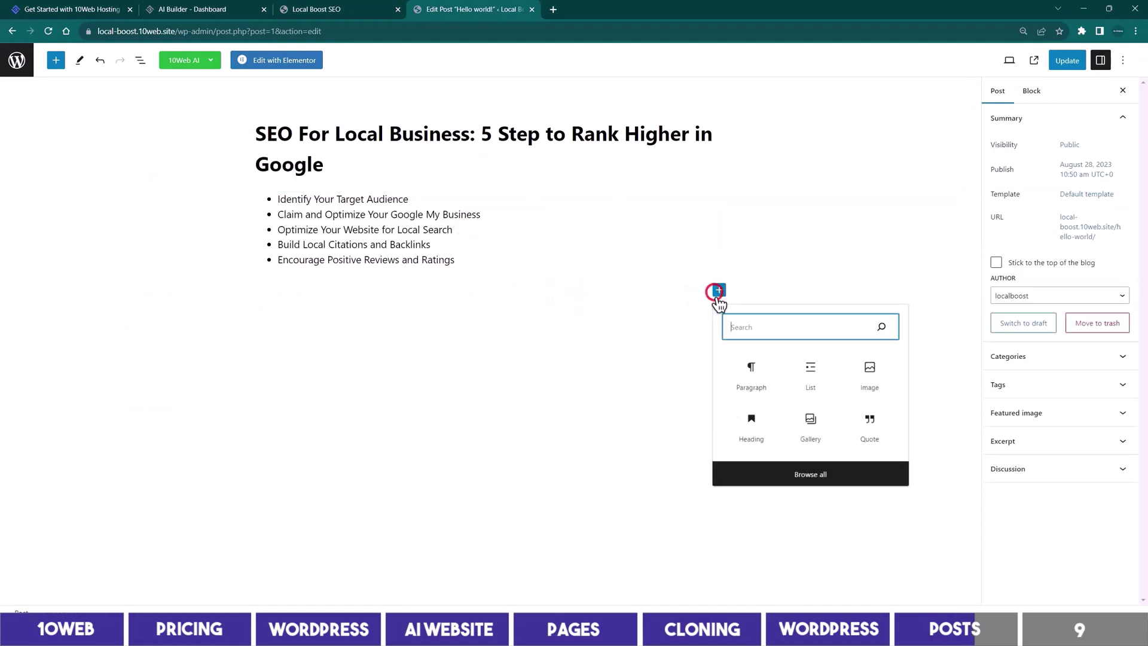
click(748, 380)
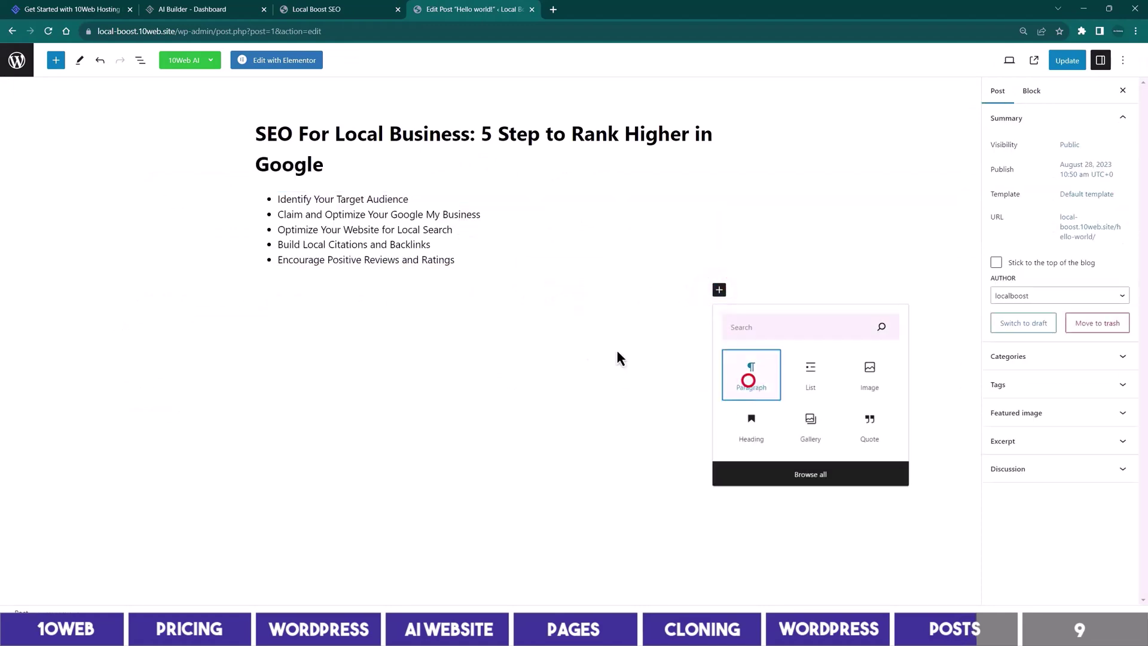
text(Ranking your local website on the first page of Google.....)
click(440, 350)
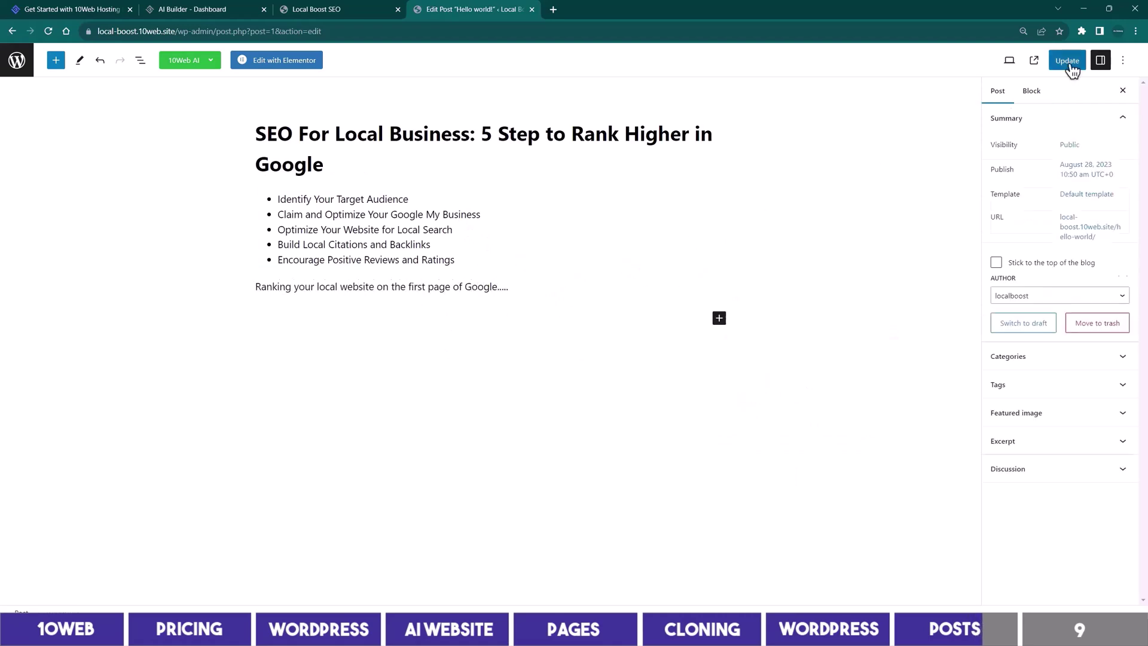
click(1070, 65)
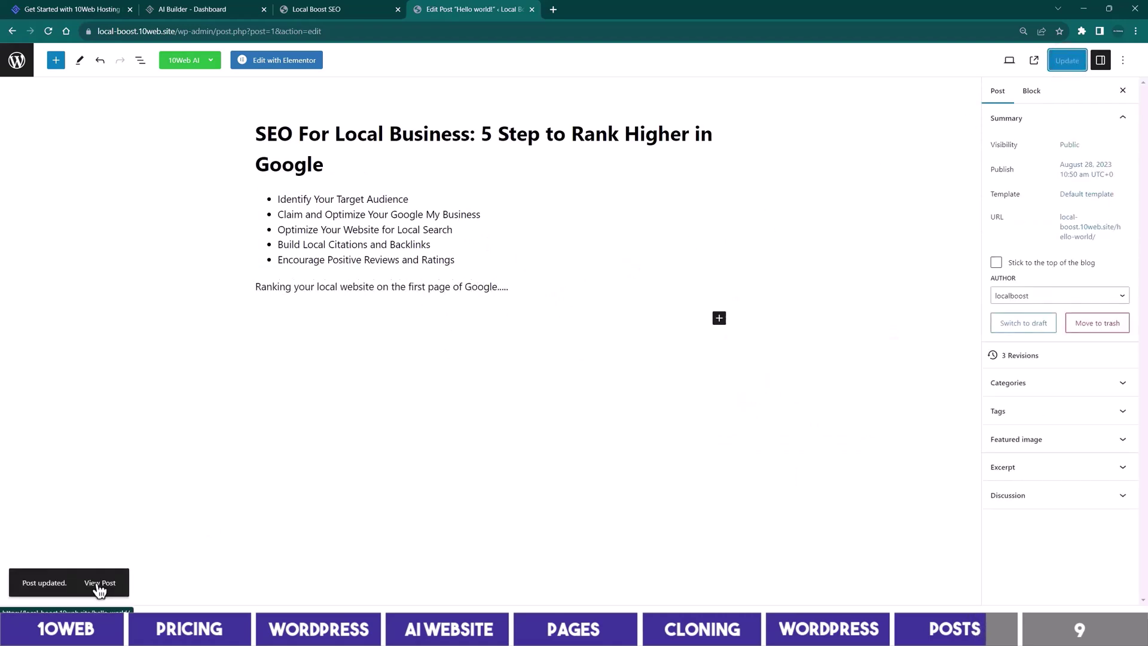
- View the updated SEO post on the live site
click(98, 583)
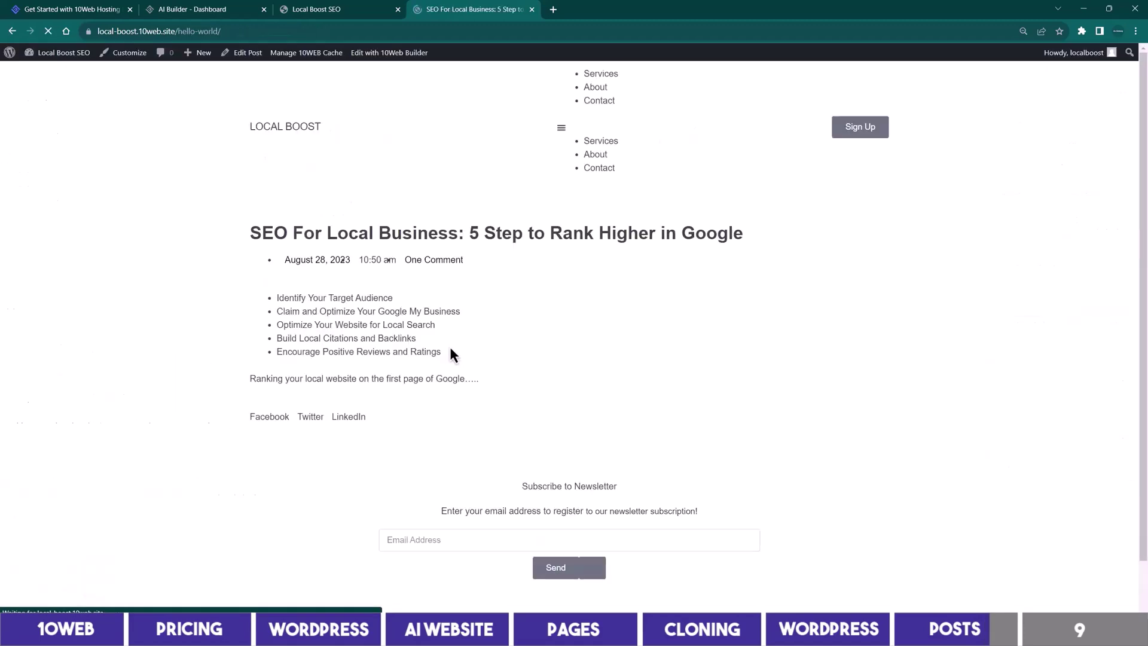
scroll(693, 323, down, 6)
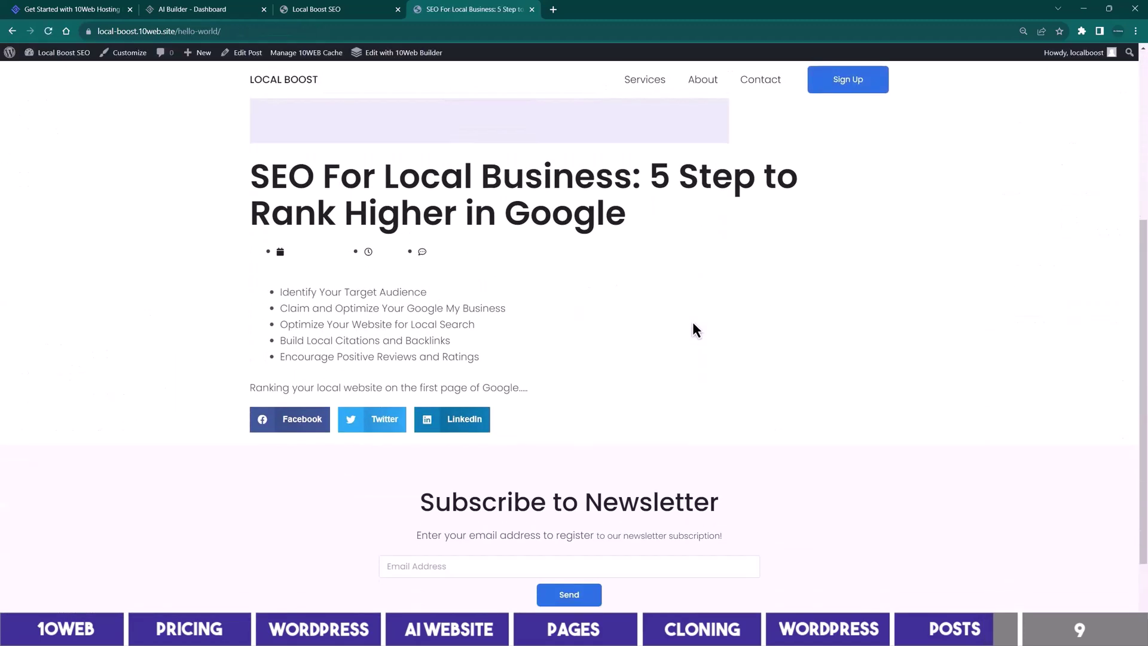
scroll(694, 323, up, 4)
scroll(694, 327, up, 2)
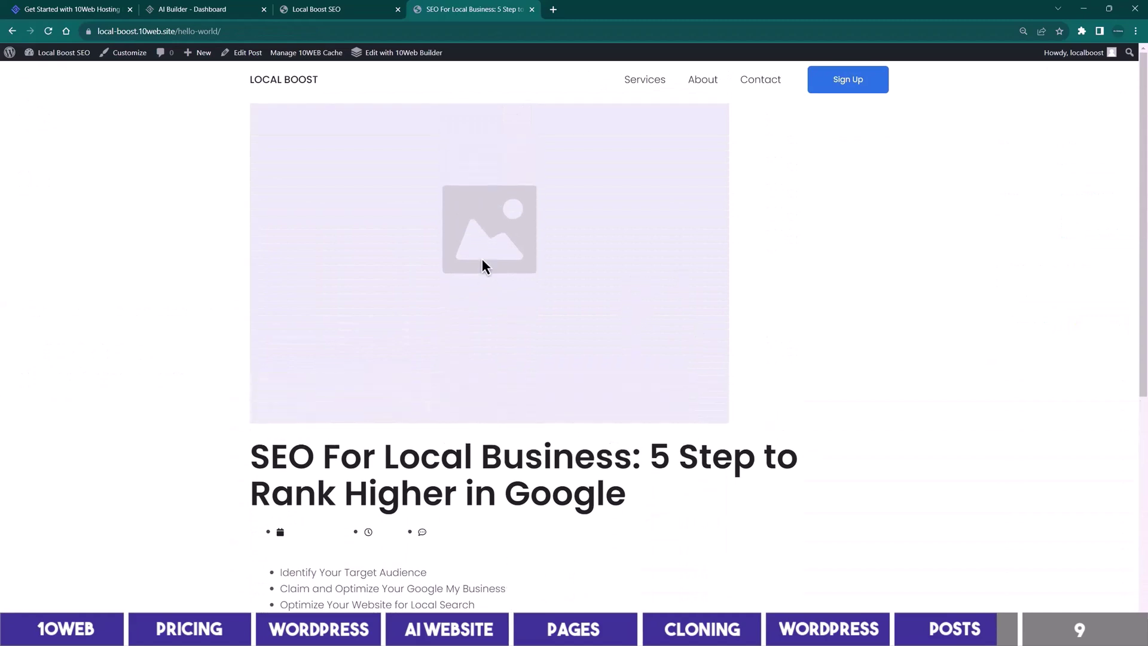
- Back in the editor, start setting a featured image for the post
click(13, 31)
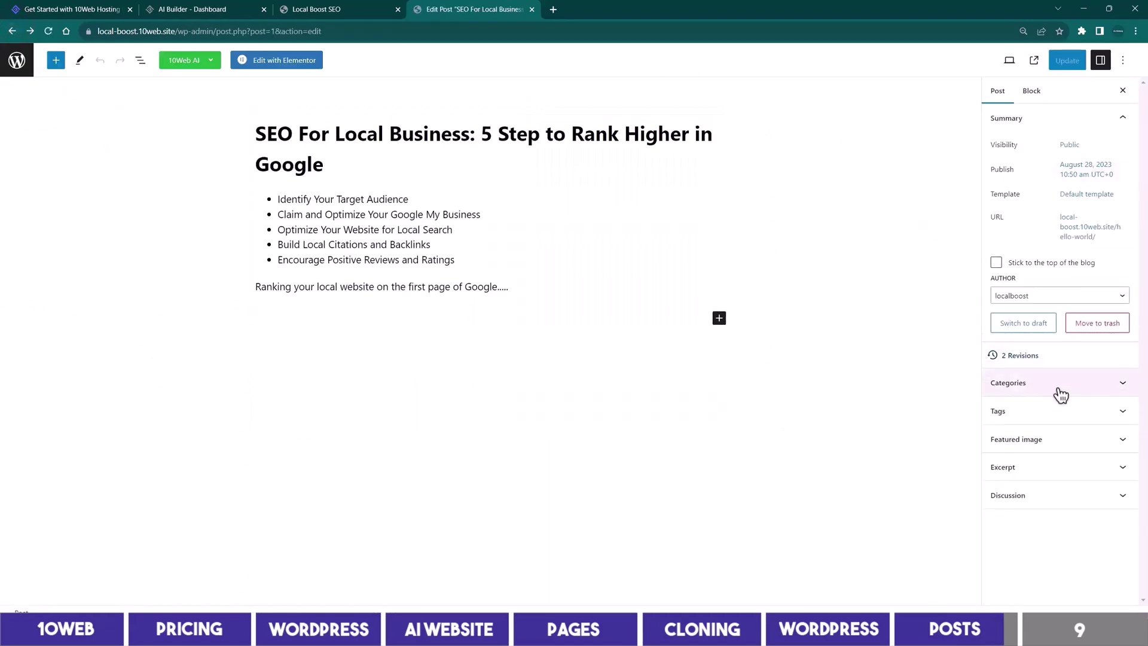
click(1068, 443)
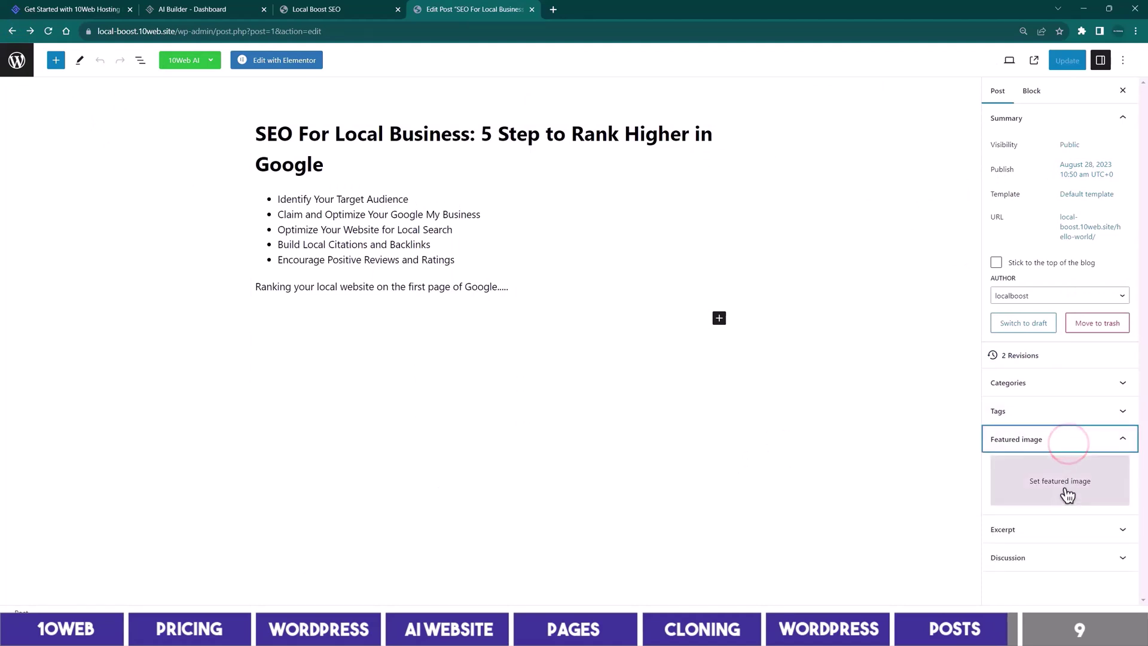
click(1066, 490)
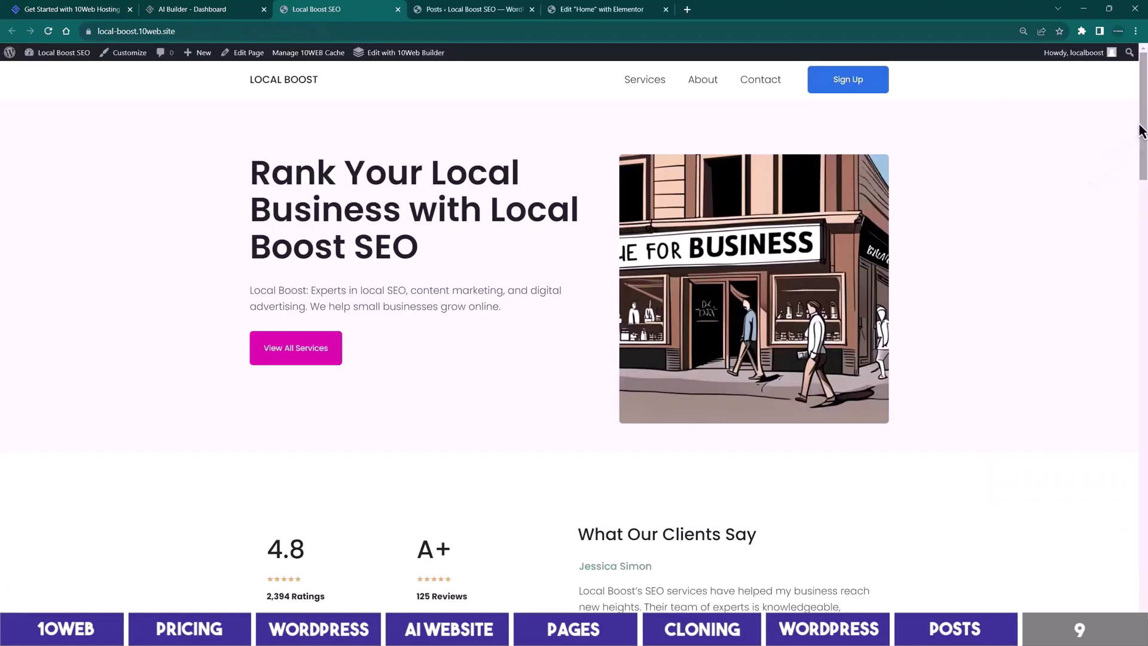
drag(1141, 132, 1124, 550)
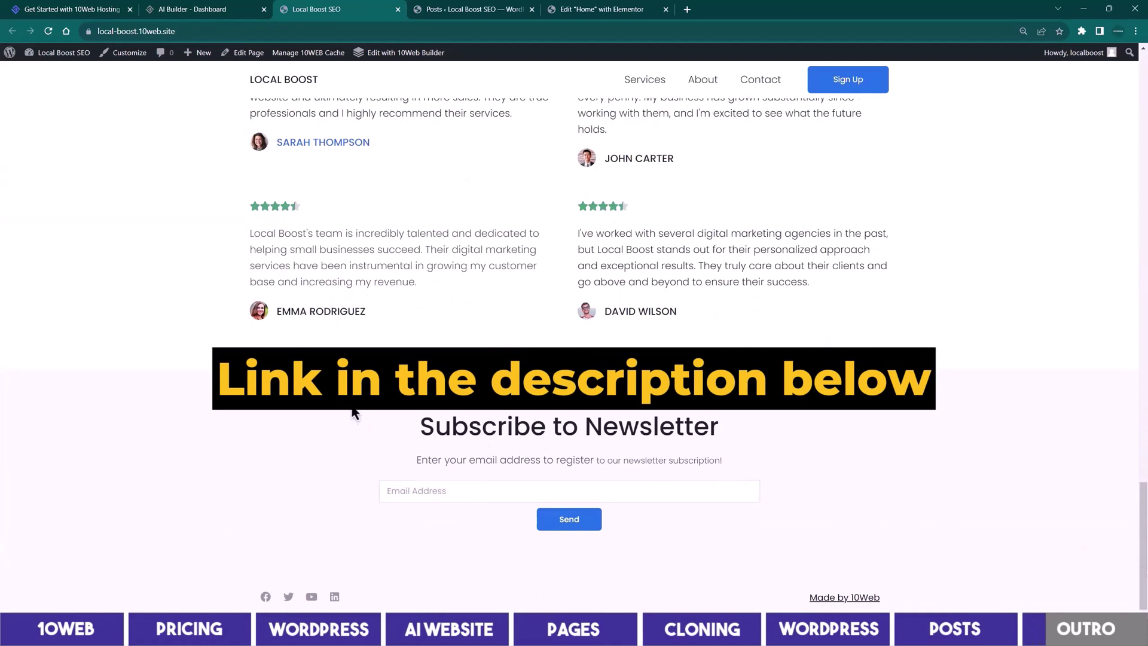
drag(451, 433, 827, 521)
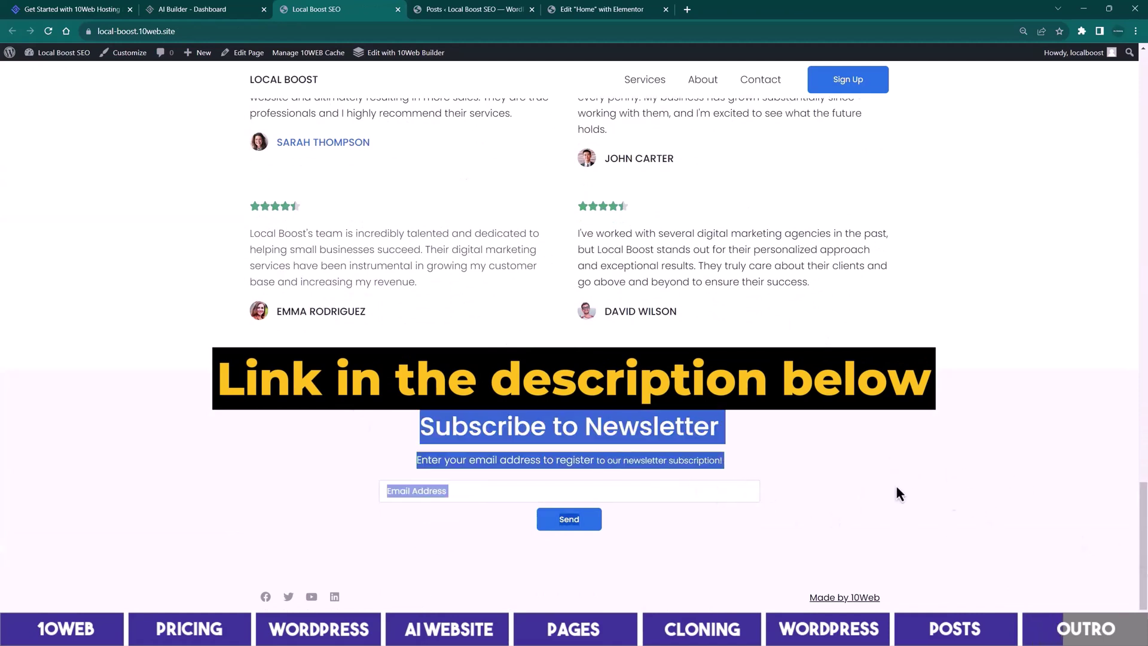
click(702, 432)
scroll(1003, 478, up, 20)
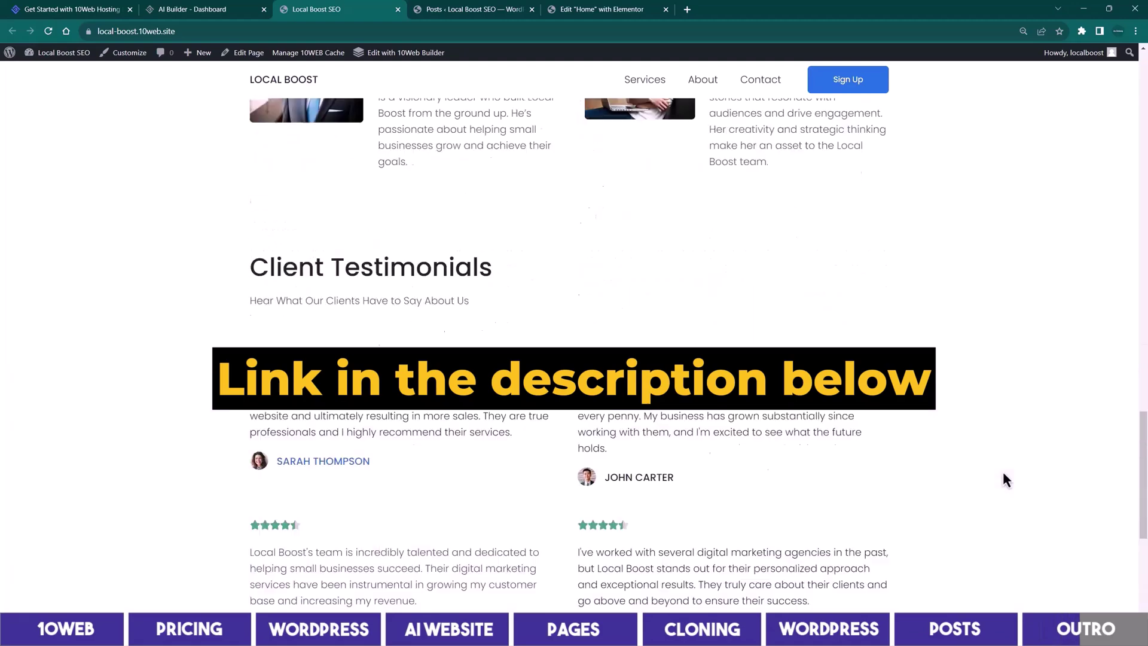